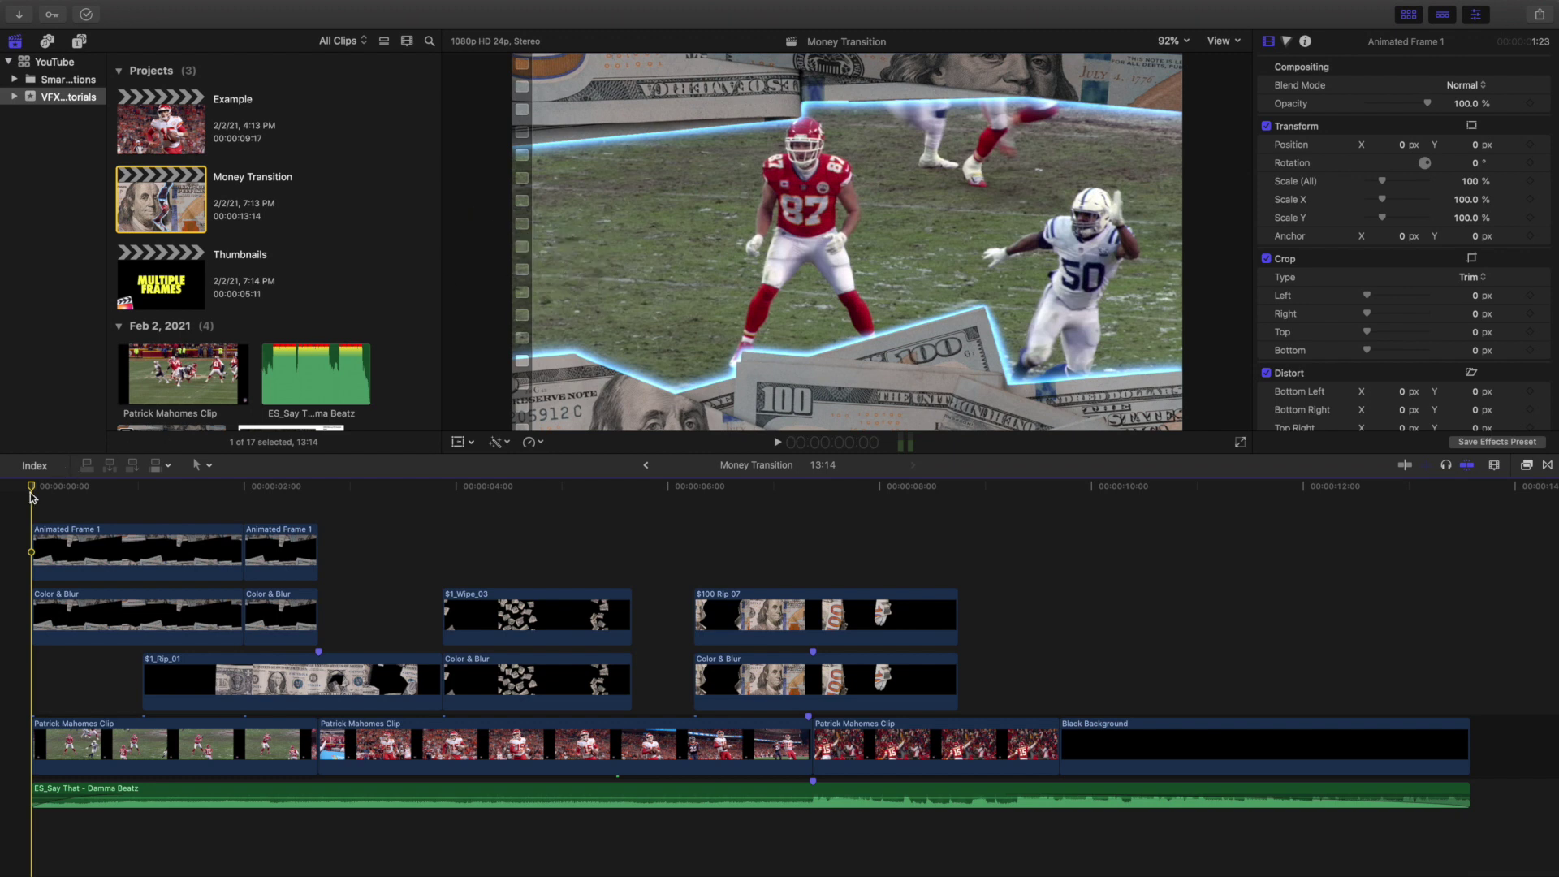
Preview the finished money transition twice from the project start.
key("space")
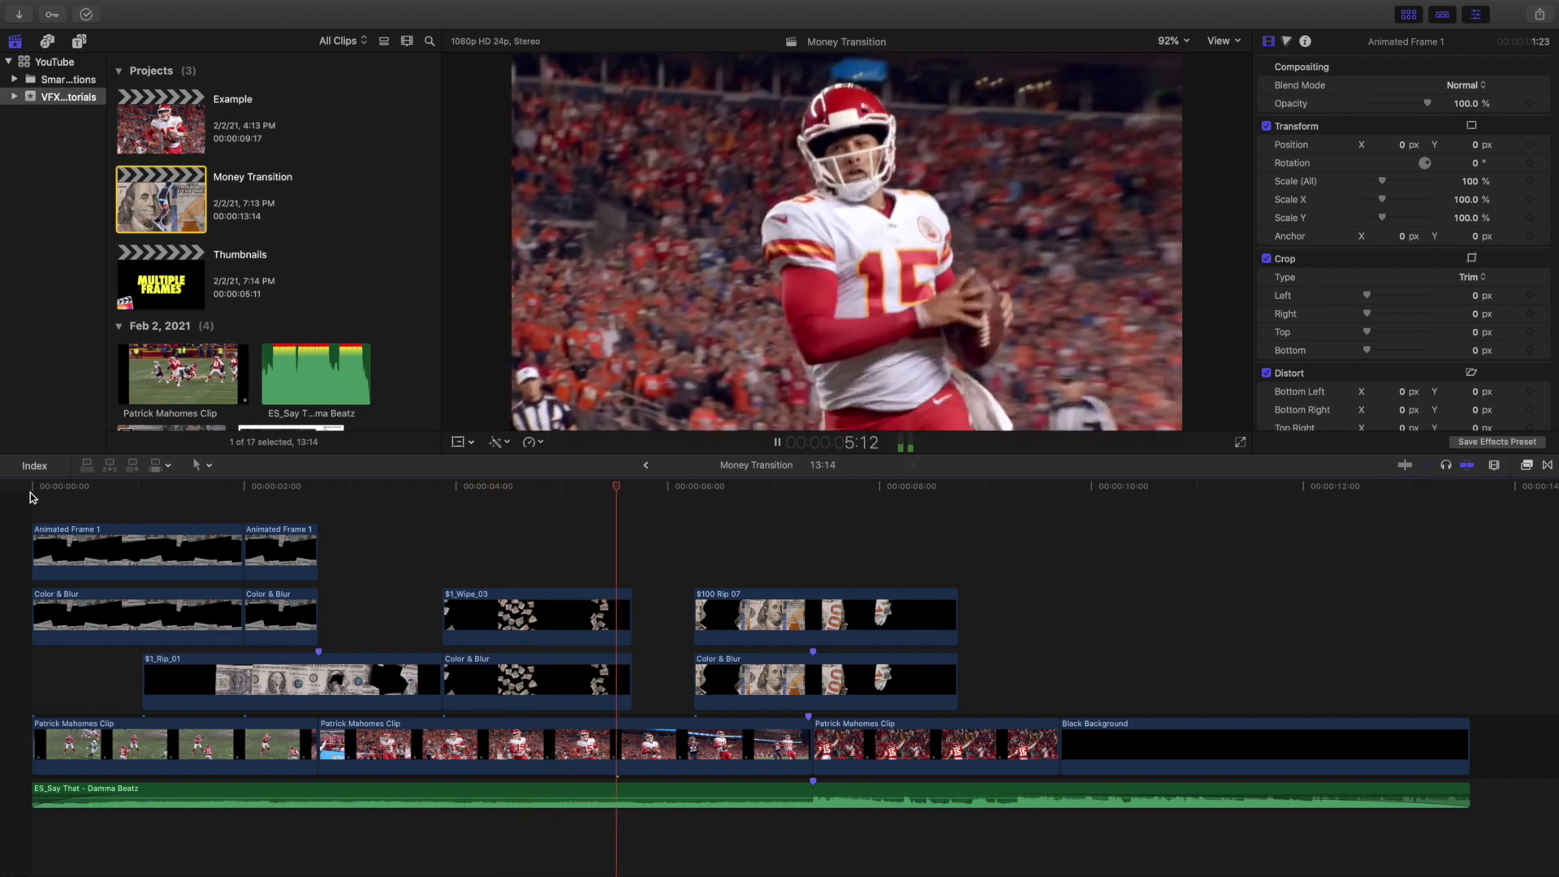
key("space")
left_click(31, 497)
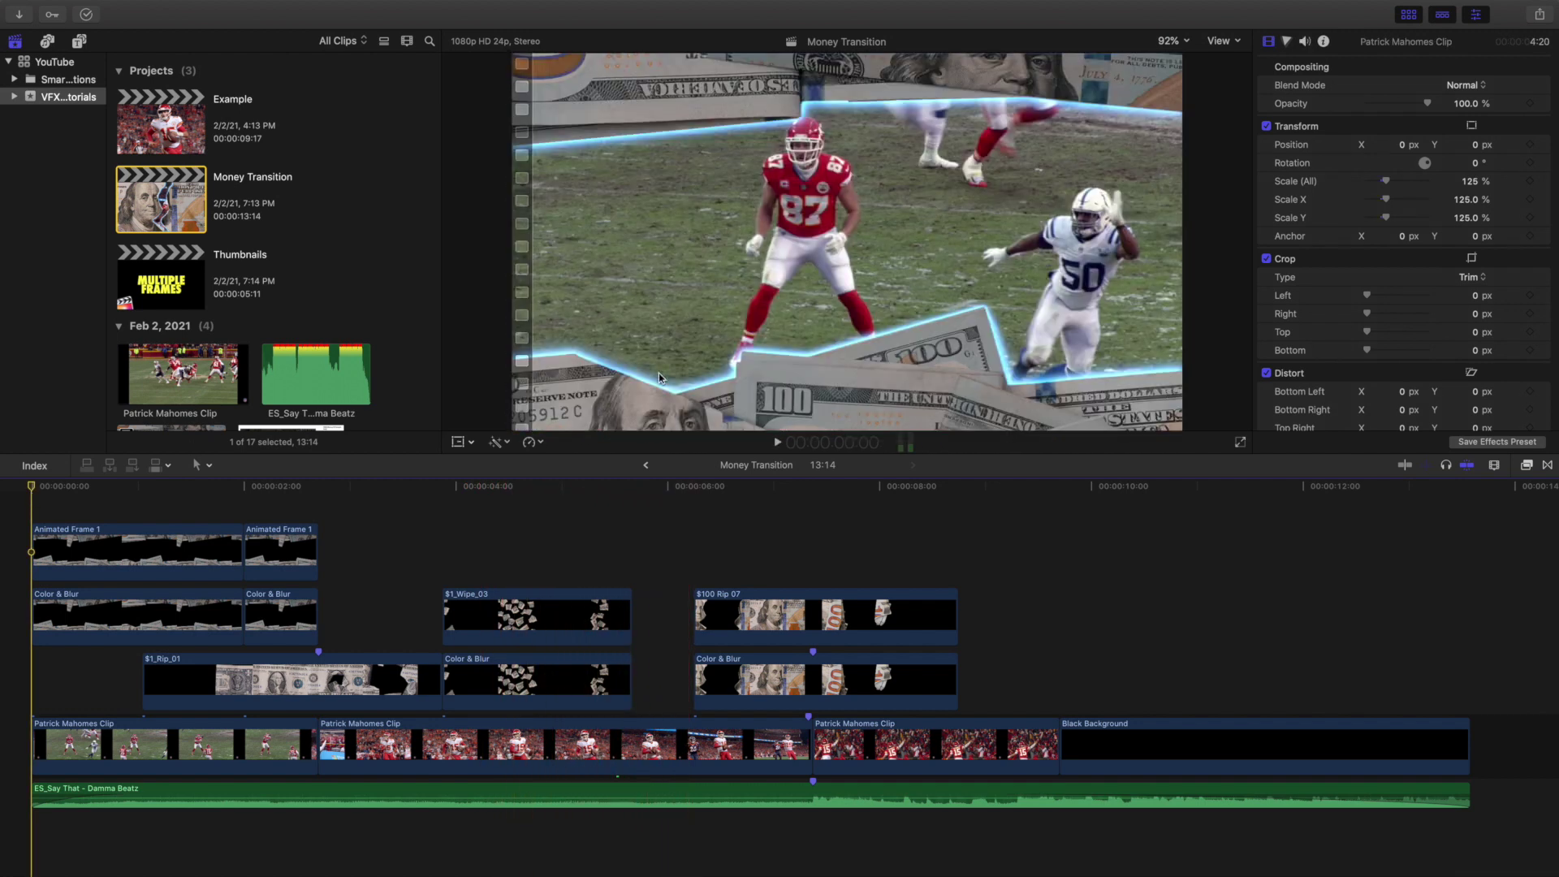
key("space")
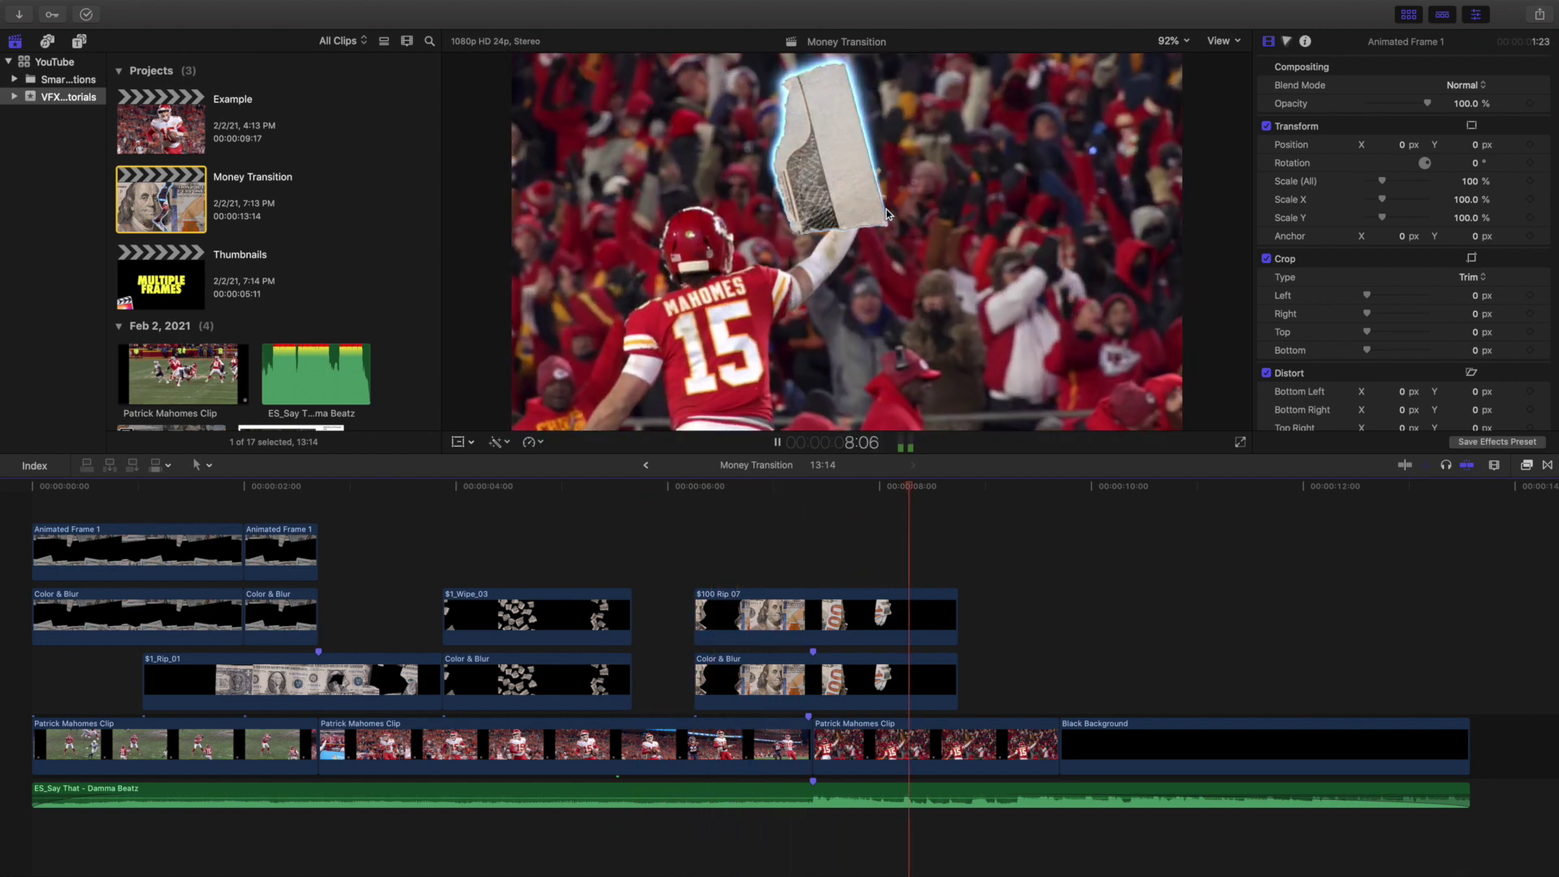
key("space")
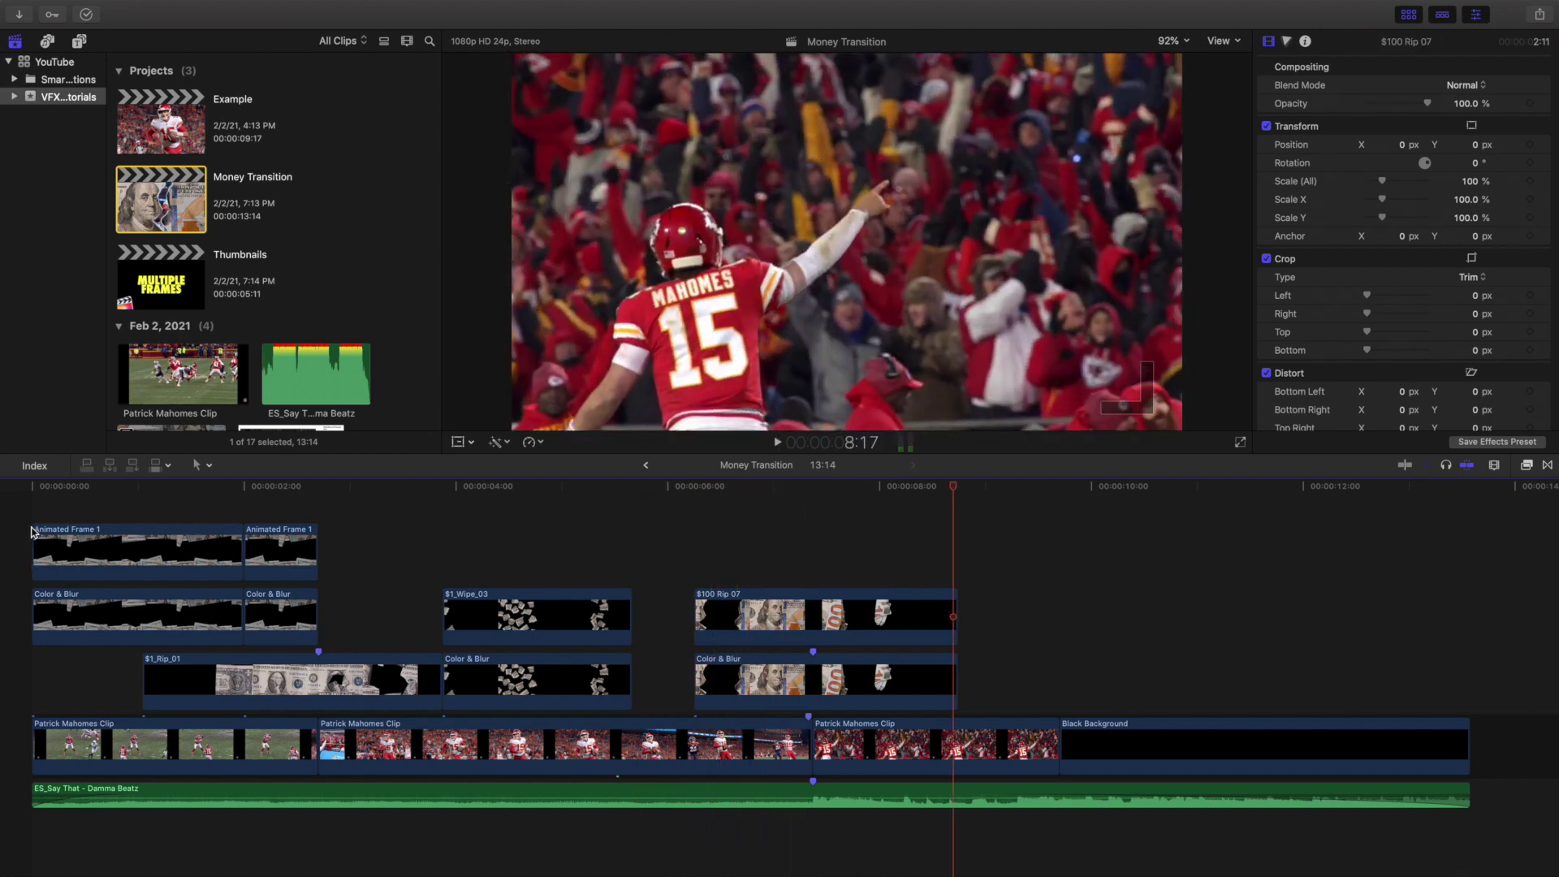
left_click(32, 532)
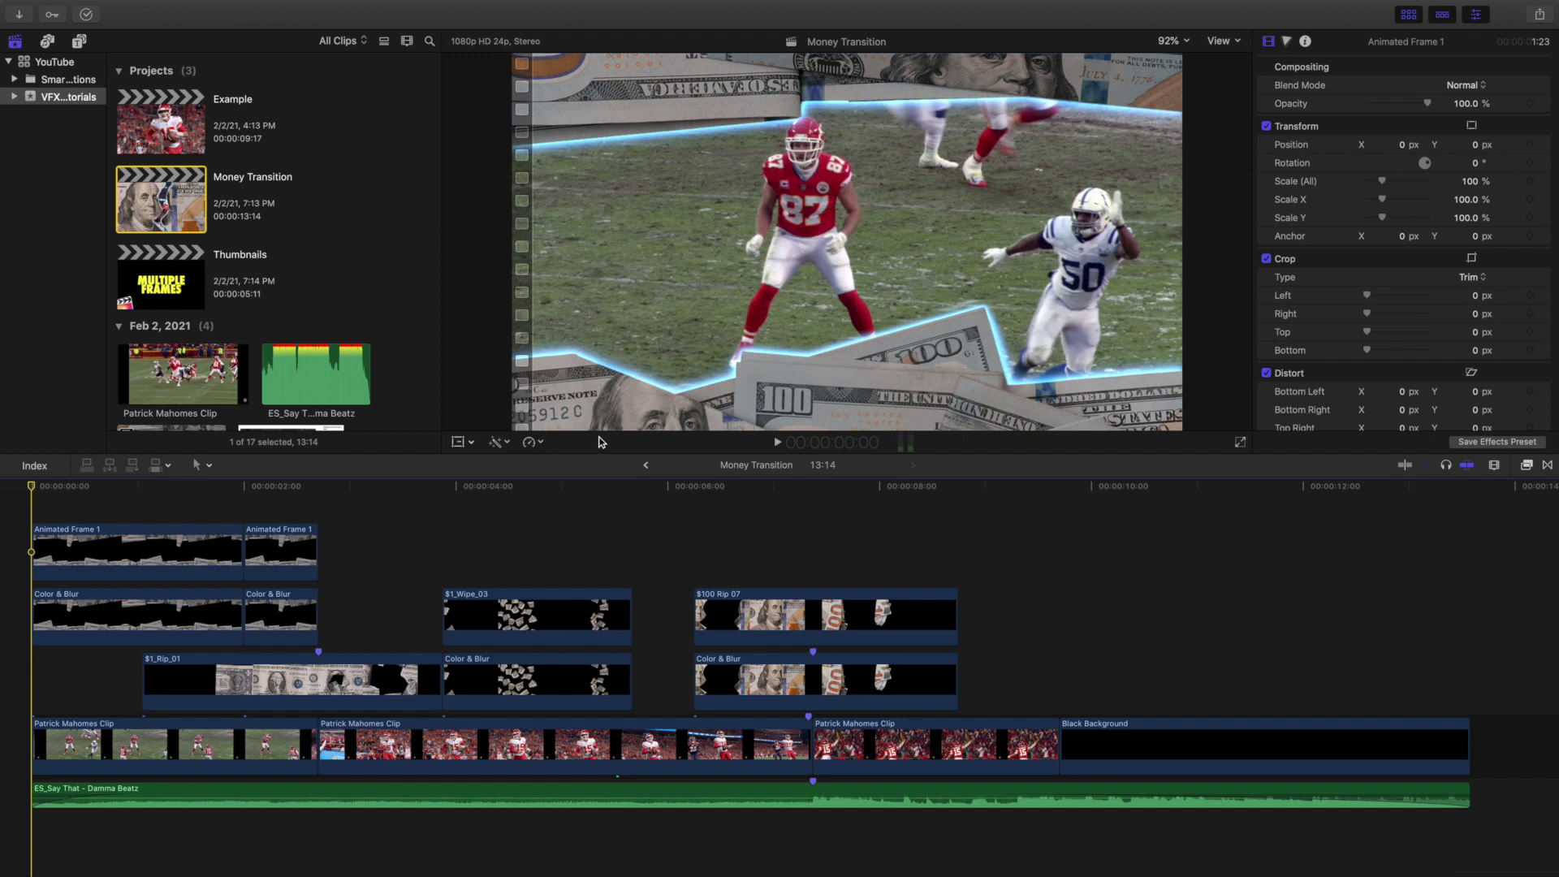
Open the Example project and zoom in on its timeline.
double_click(165, 127)
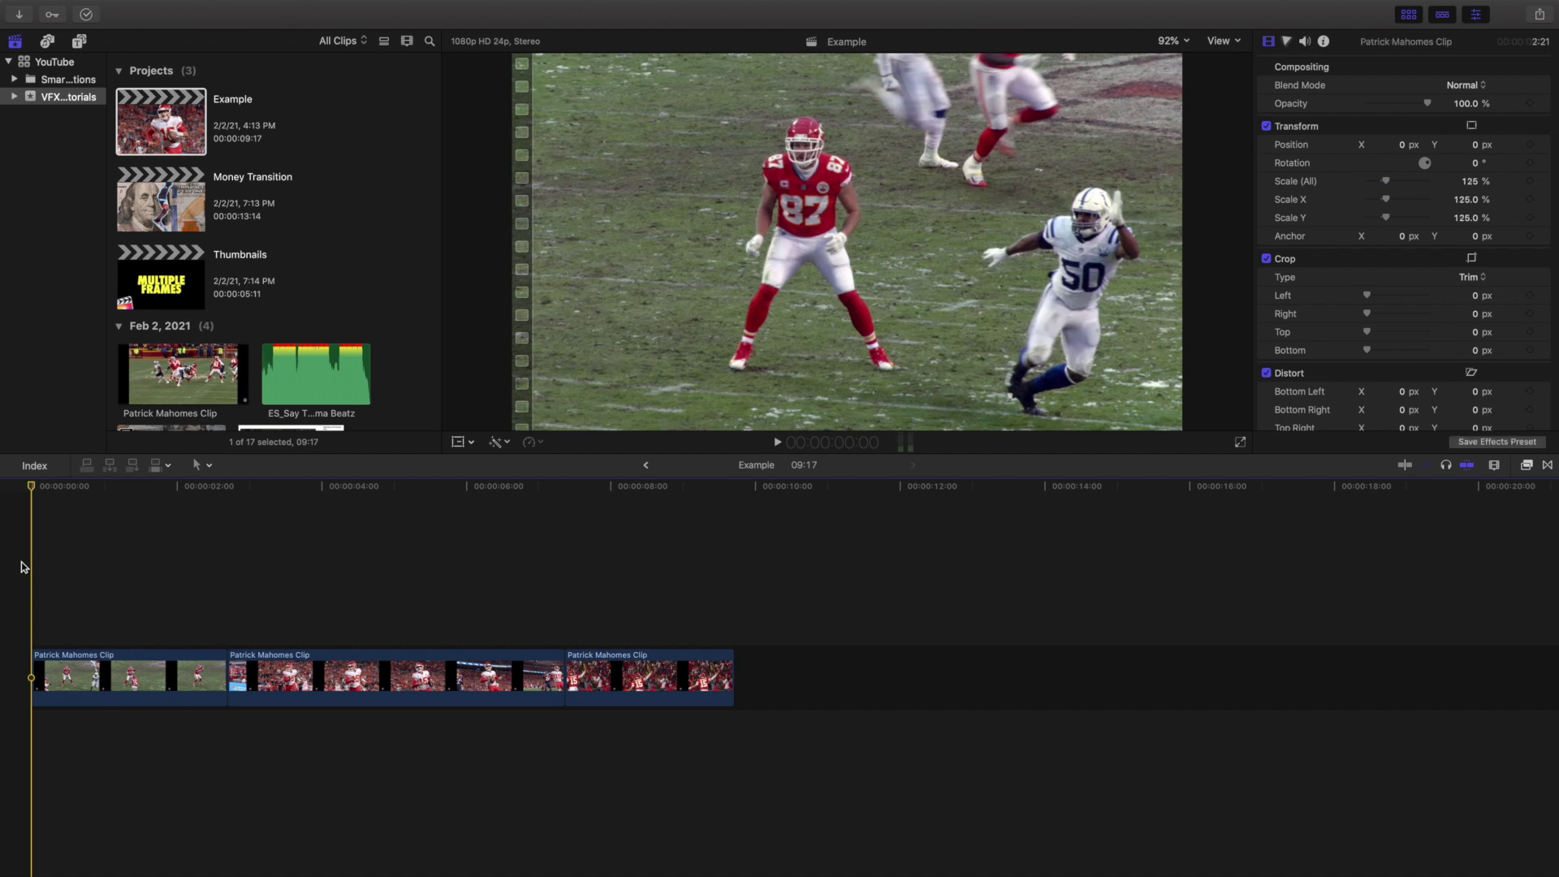
key("super+equal")
key("super+equal")
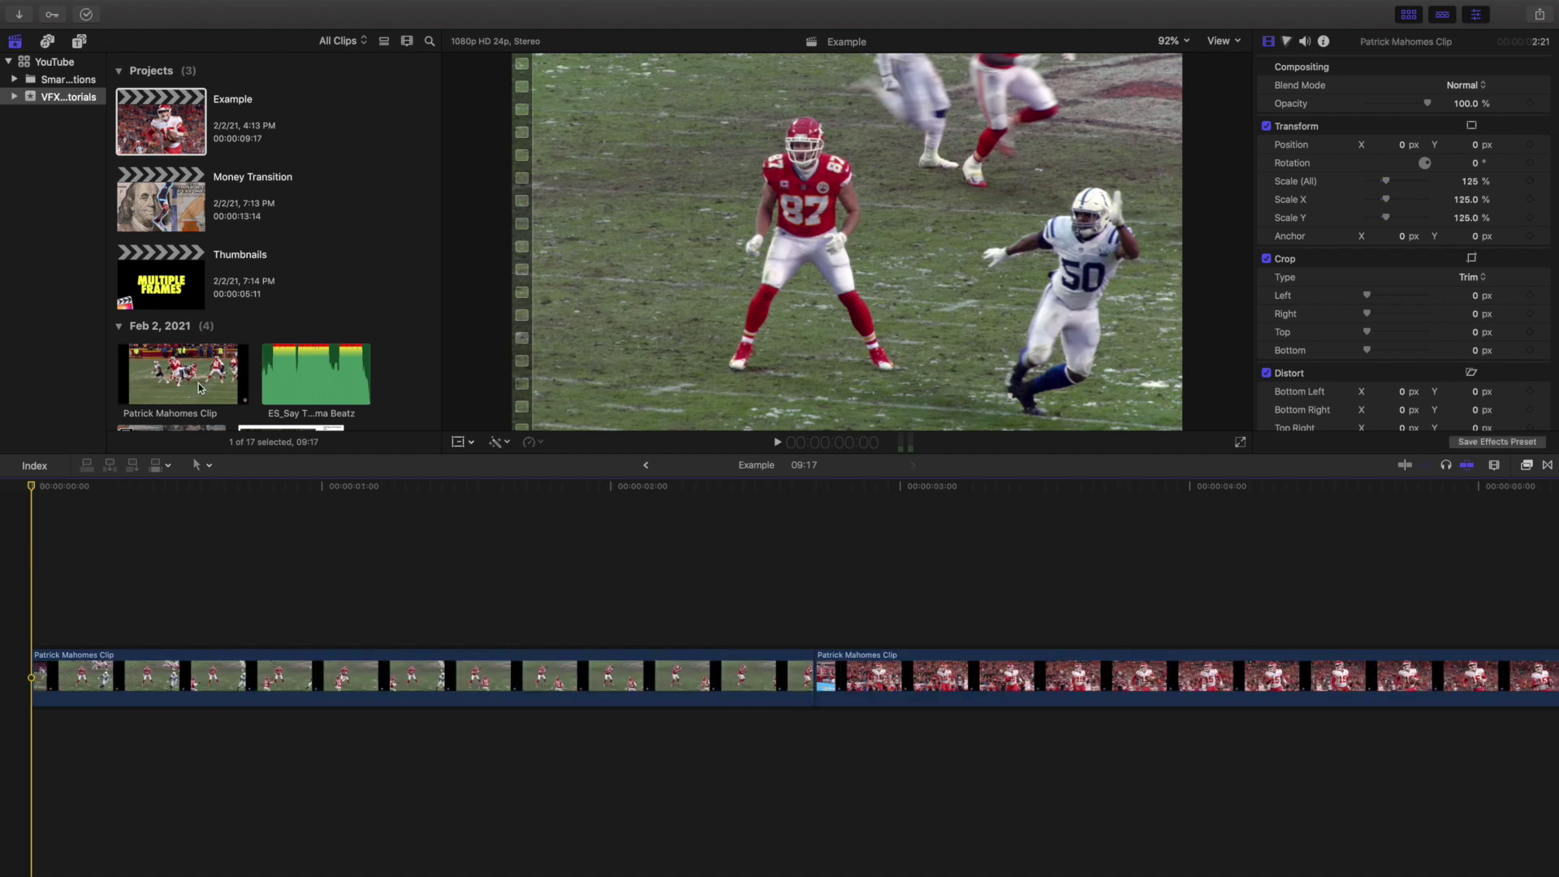
scroll(260, 328, "down", 8)
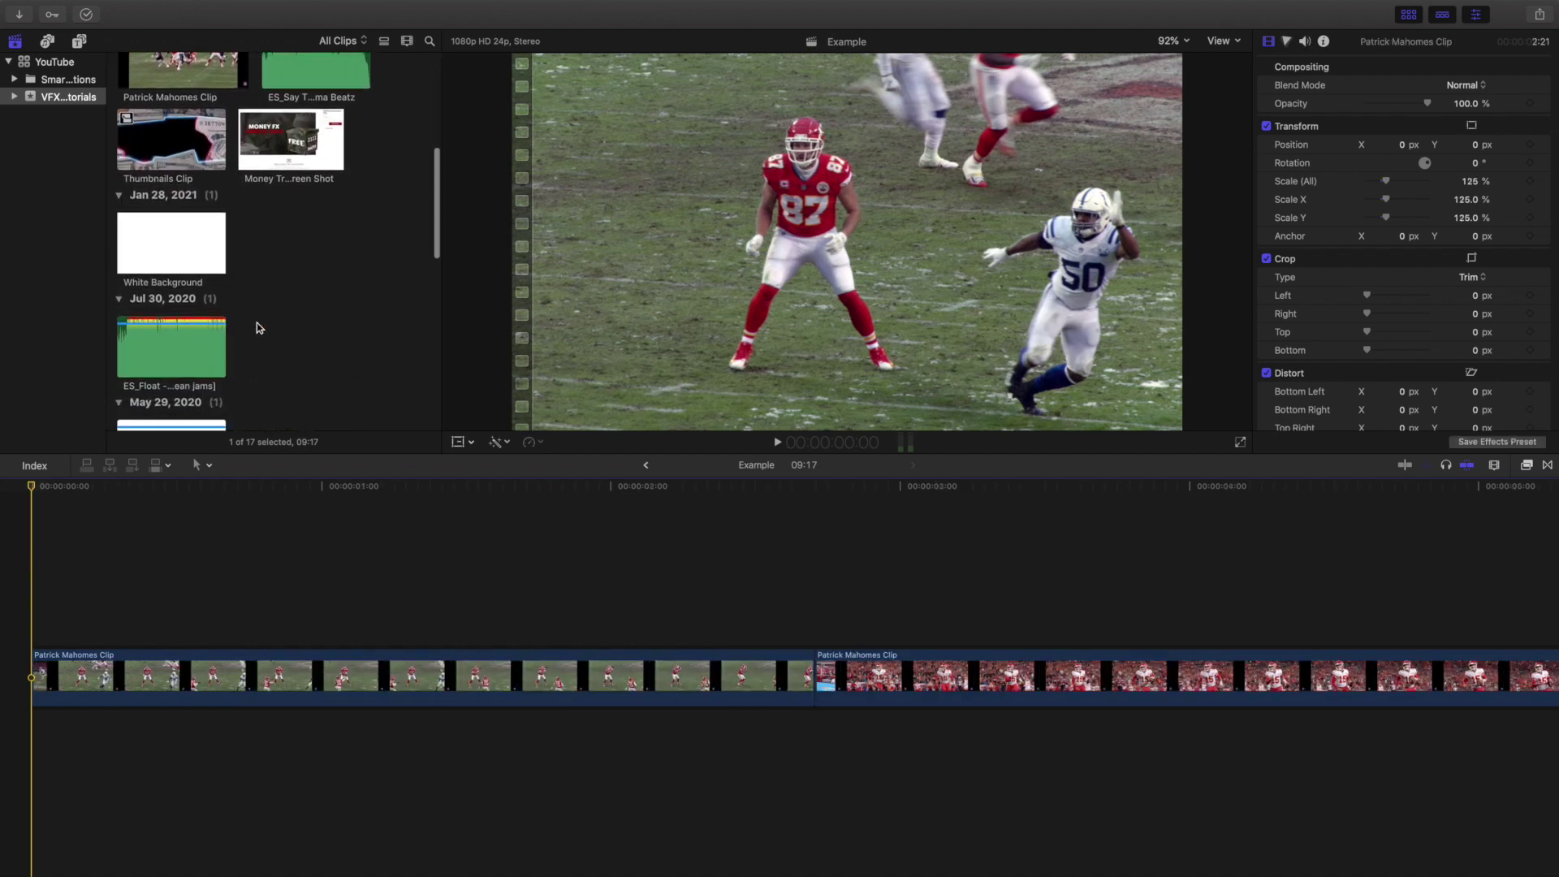
scroll(256, 327, "down", 10)
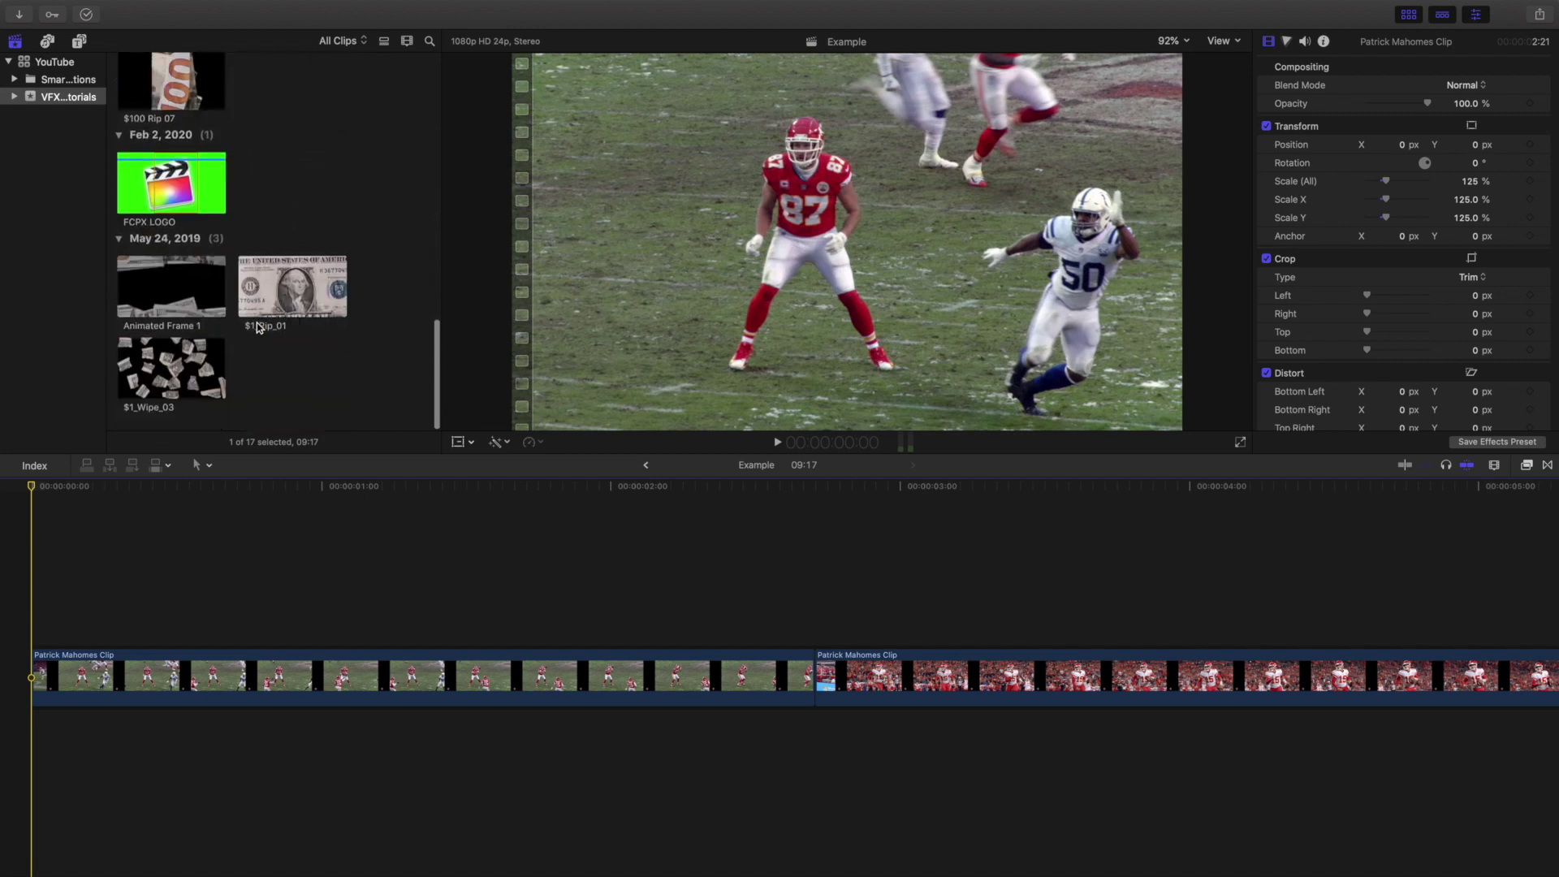
Place $1_Rip_01 above the football footage and step frame by frame to find the rip opening.
left_click_drag(277, 301, 406, 580)
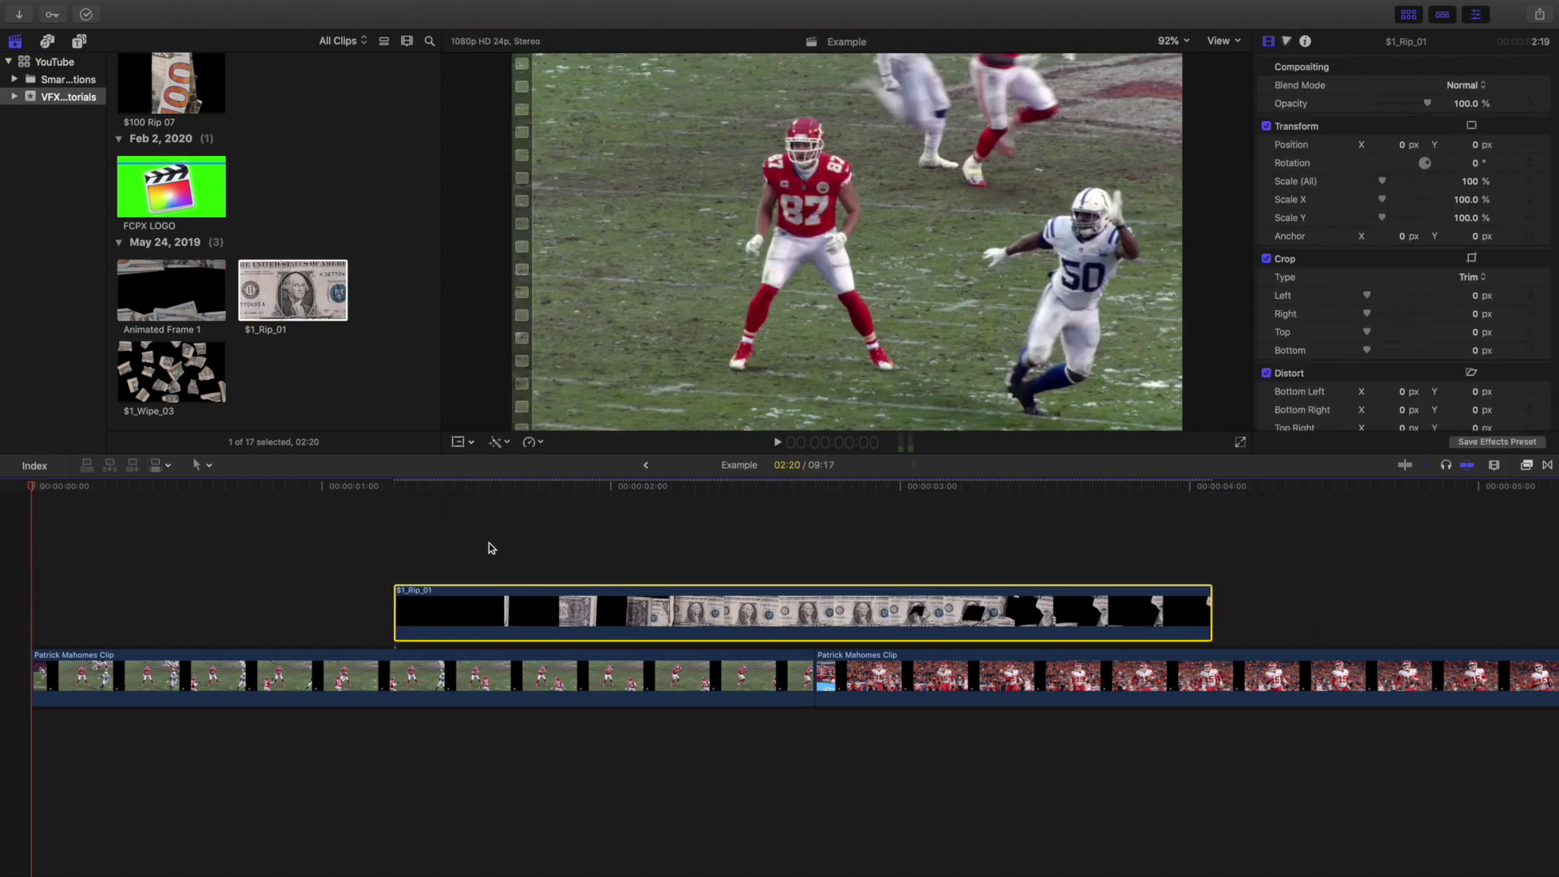
left_click(693, 554)
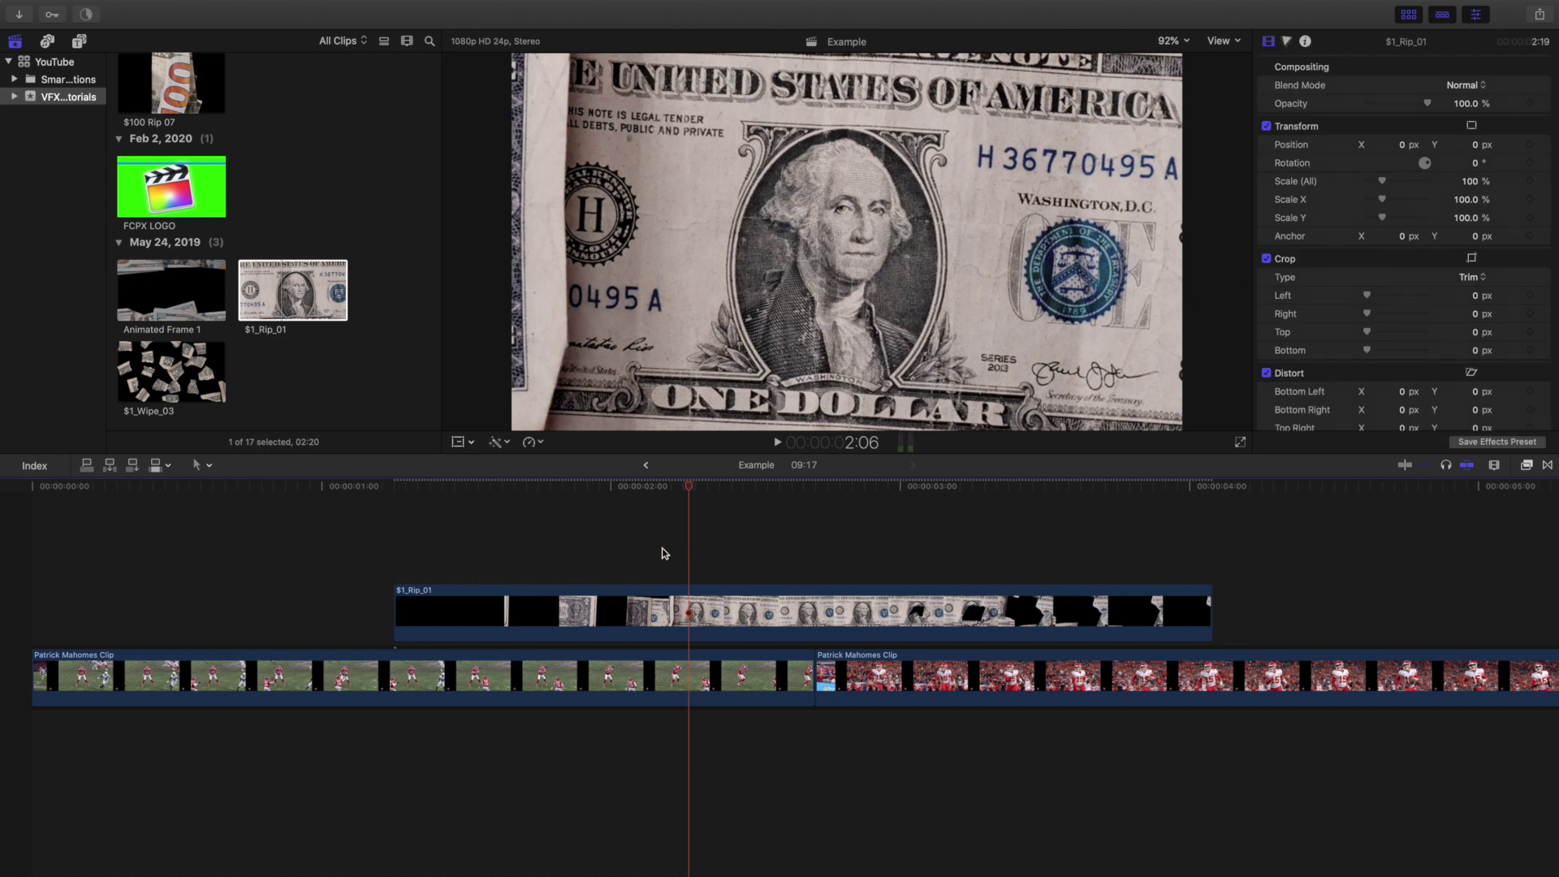
key("Right")
key("Right")
key("Right")
key("Right")
key("Right")
key("Right")
key("Right")
key("Right")
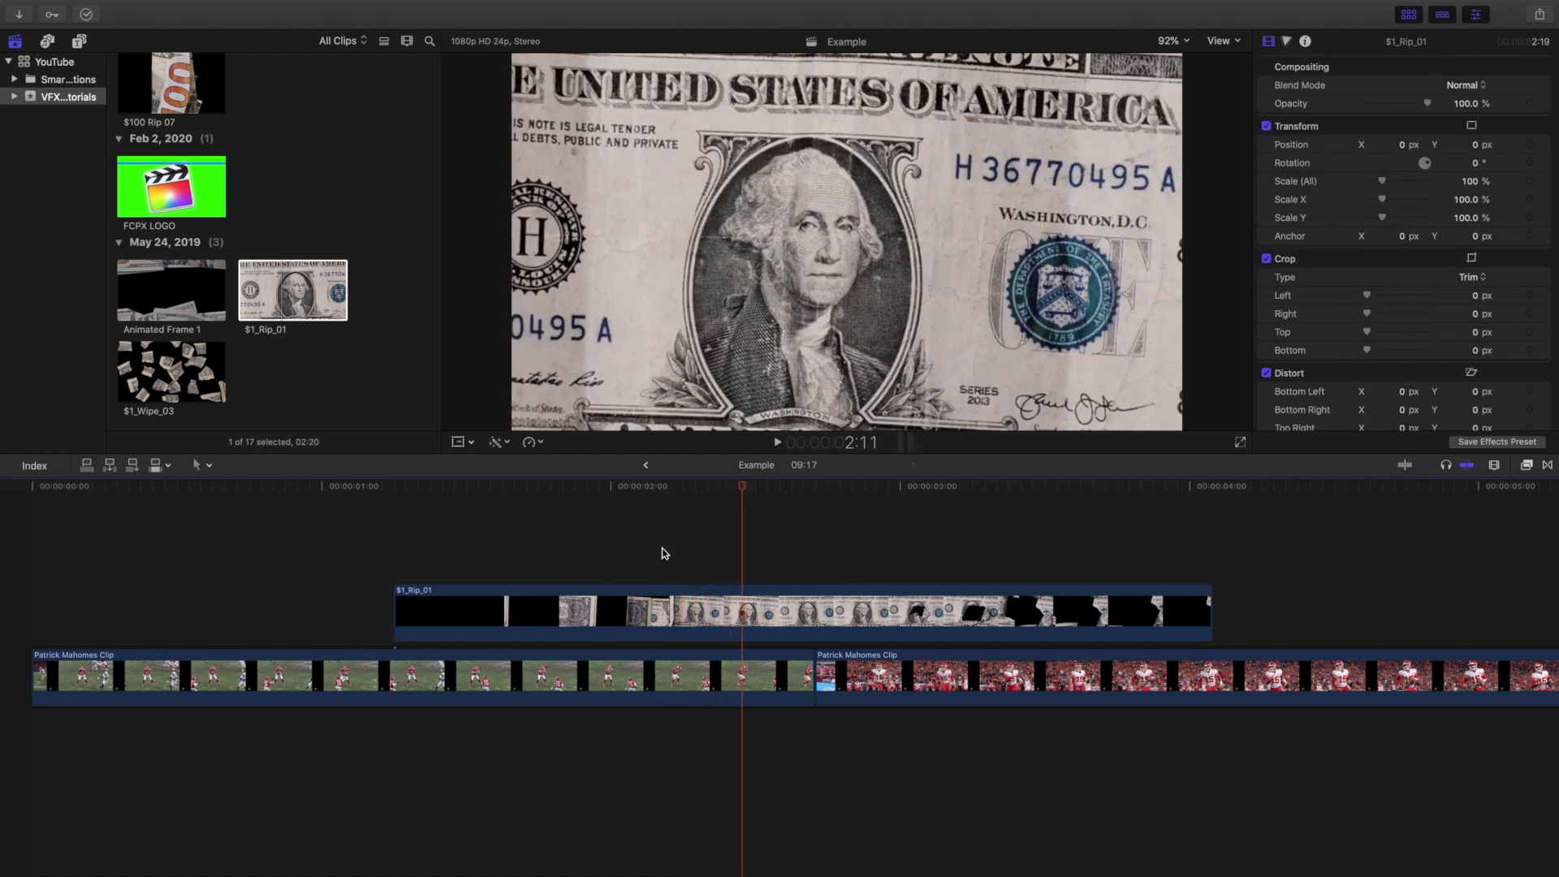
key("Right")
key("Right")
key("Right")
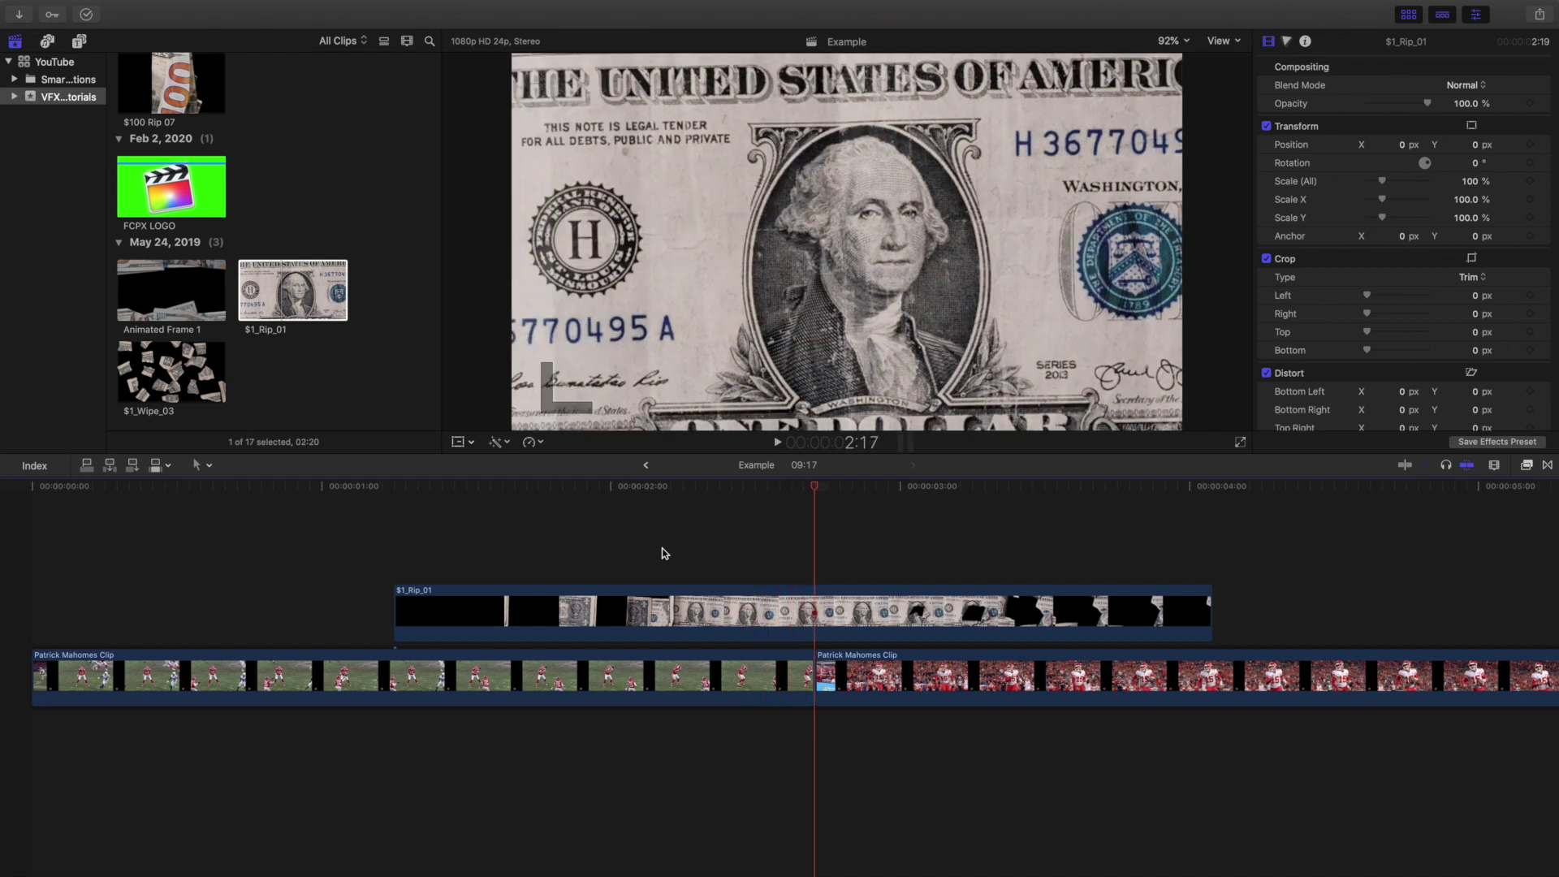
key("Right")
key("Right")
key("Right")
key("Right")
key("Right")
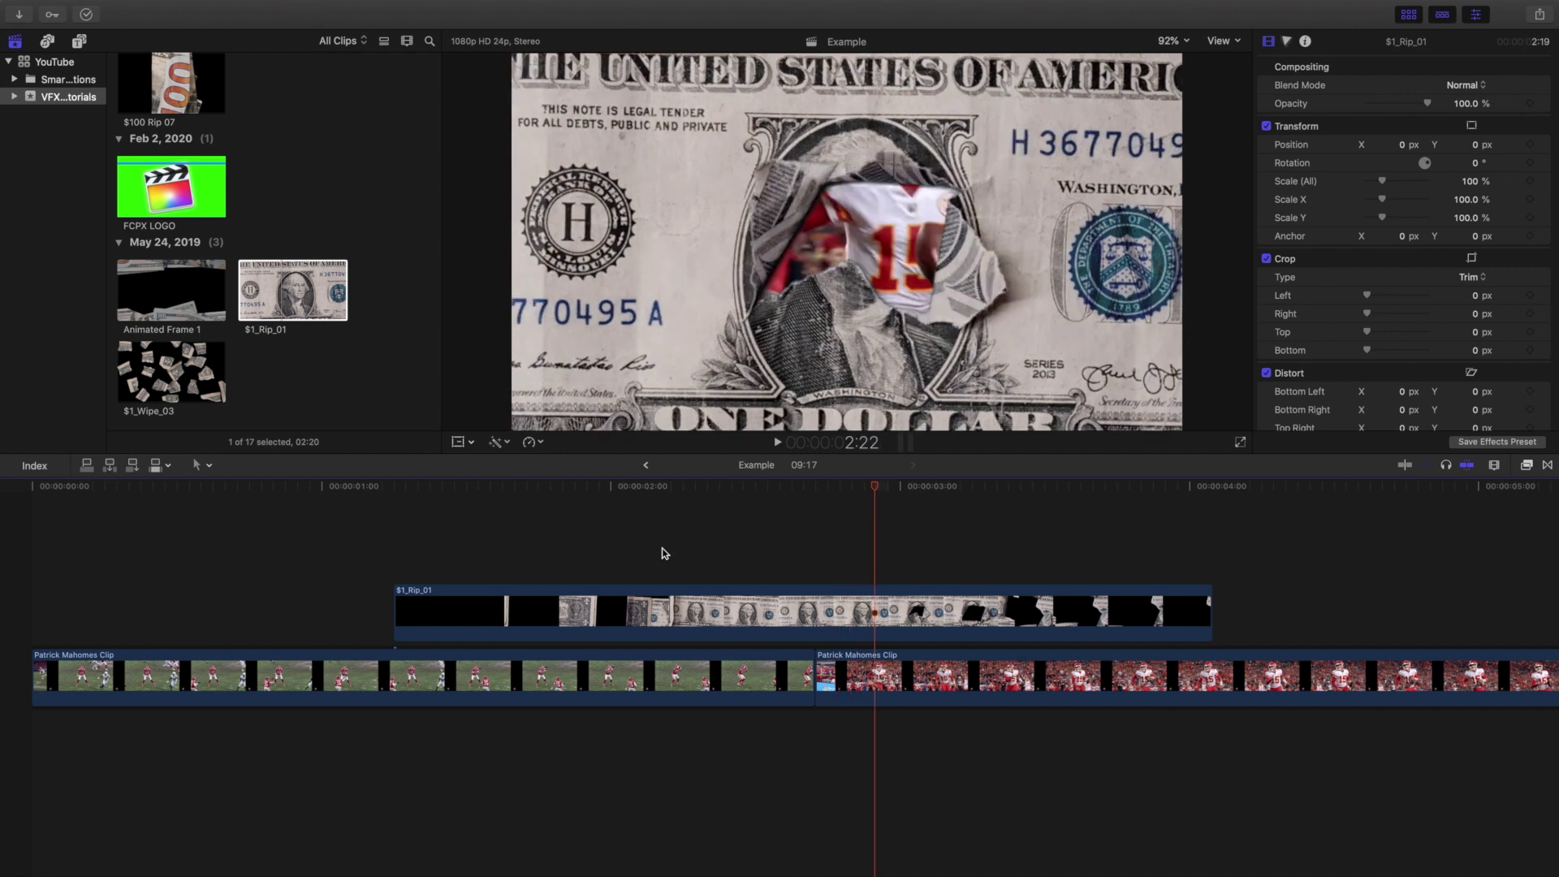
key("Left")
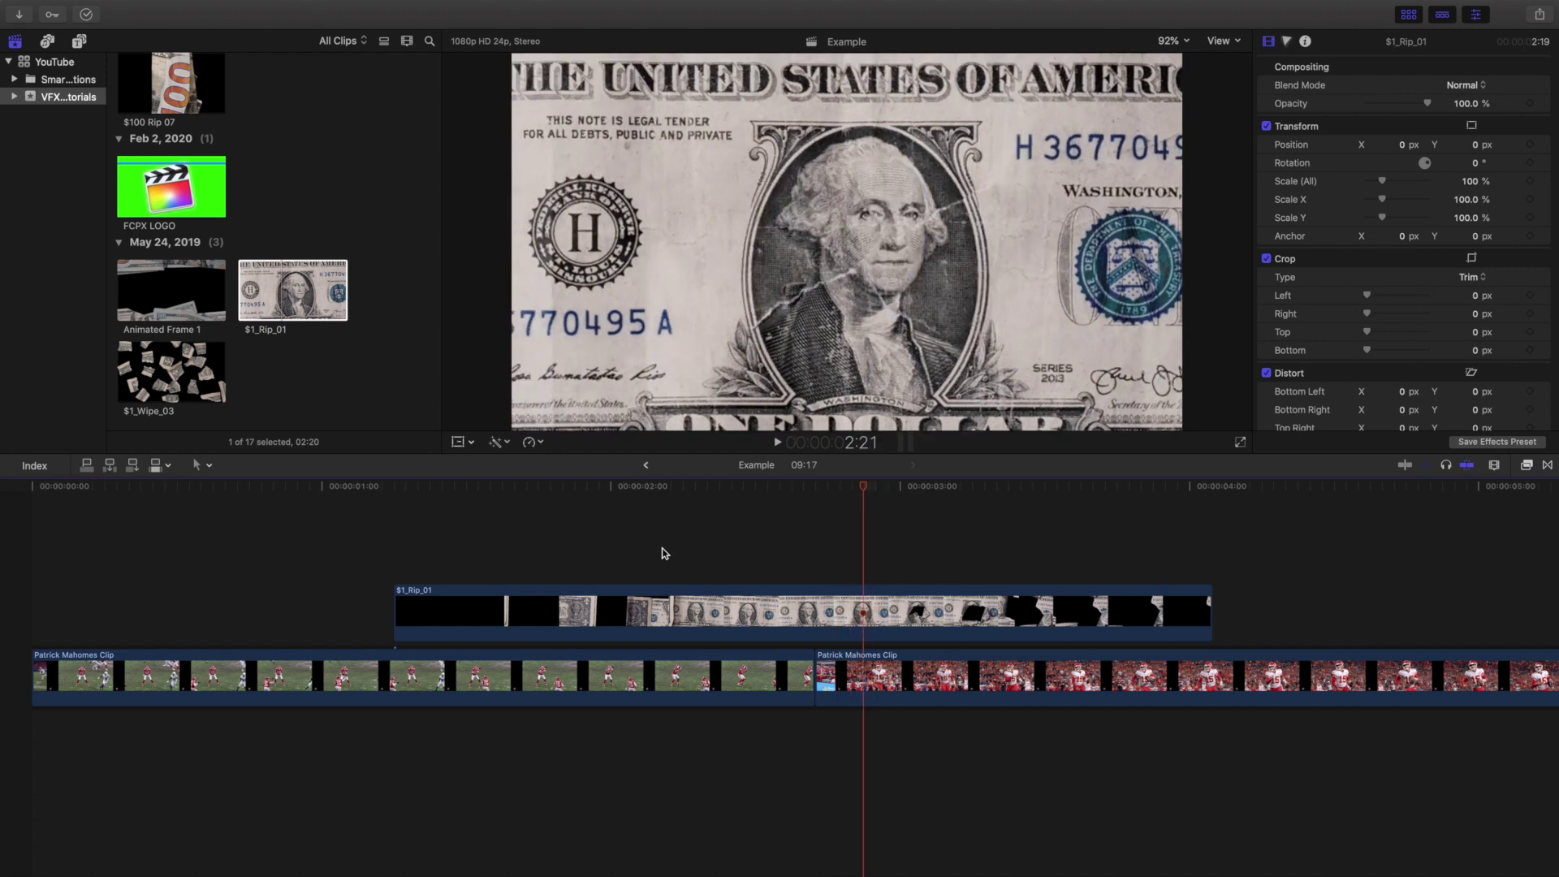
key("Left")
key("Right")
key("Right")
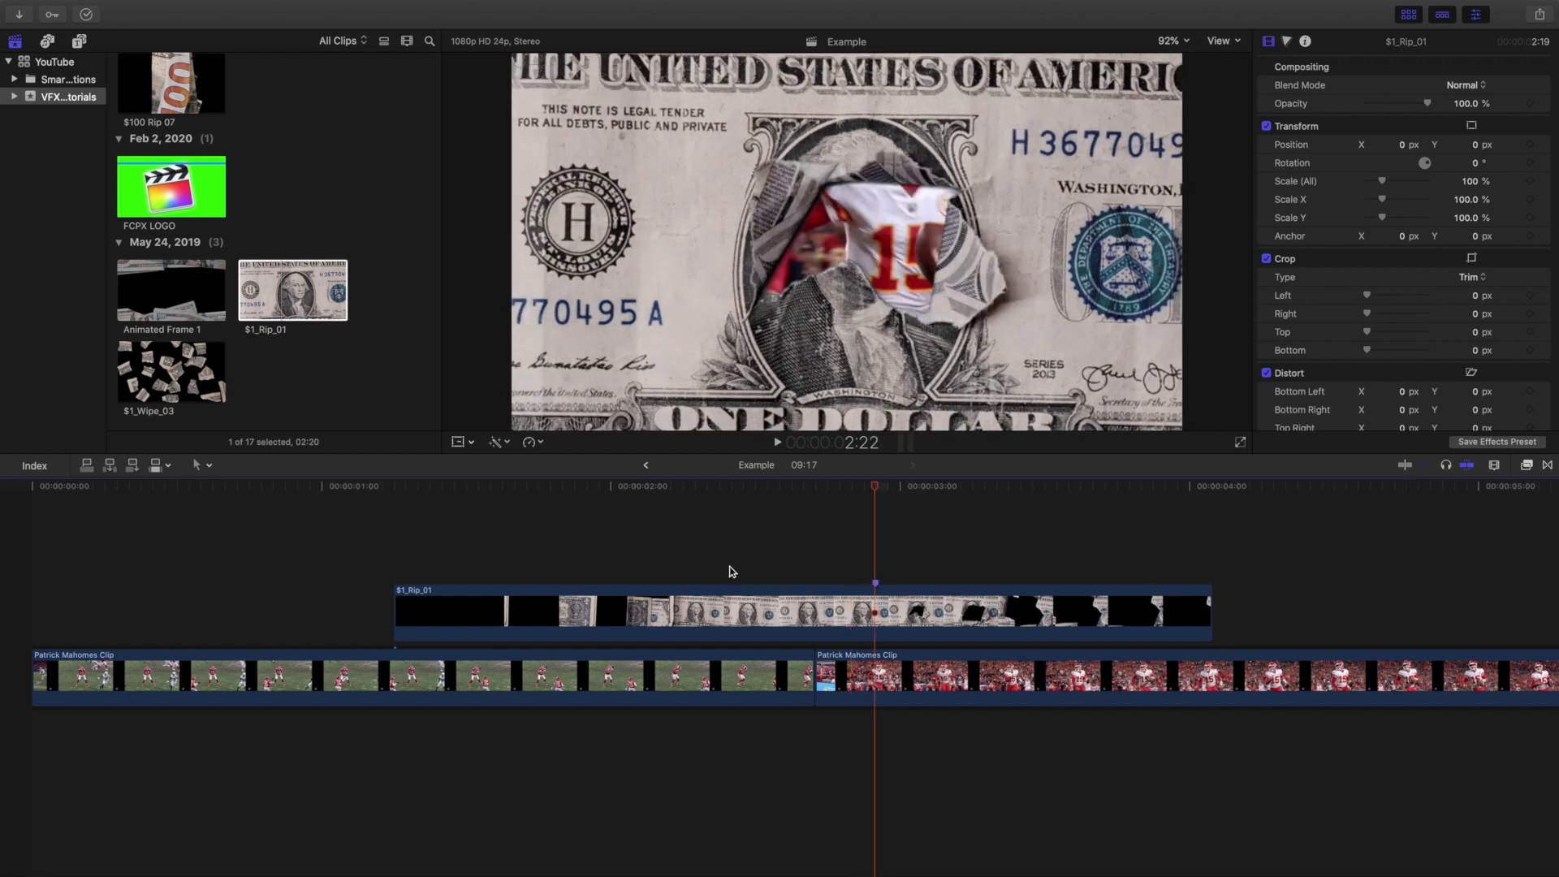
Shift $1_Rip_01 earlier so the tear lines up with the cut, then zoom out.
left_click_drag(851, 605, 817, 579)
left_click(820, 560)
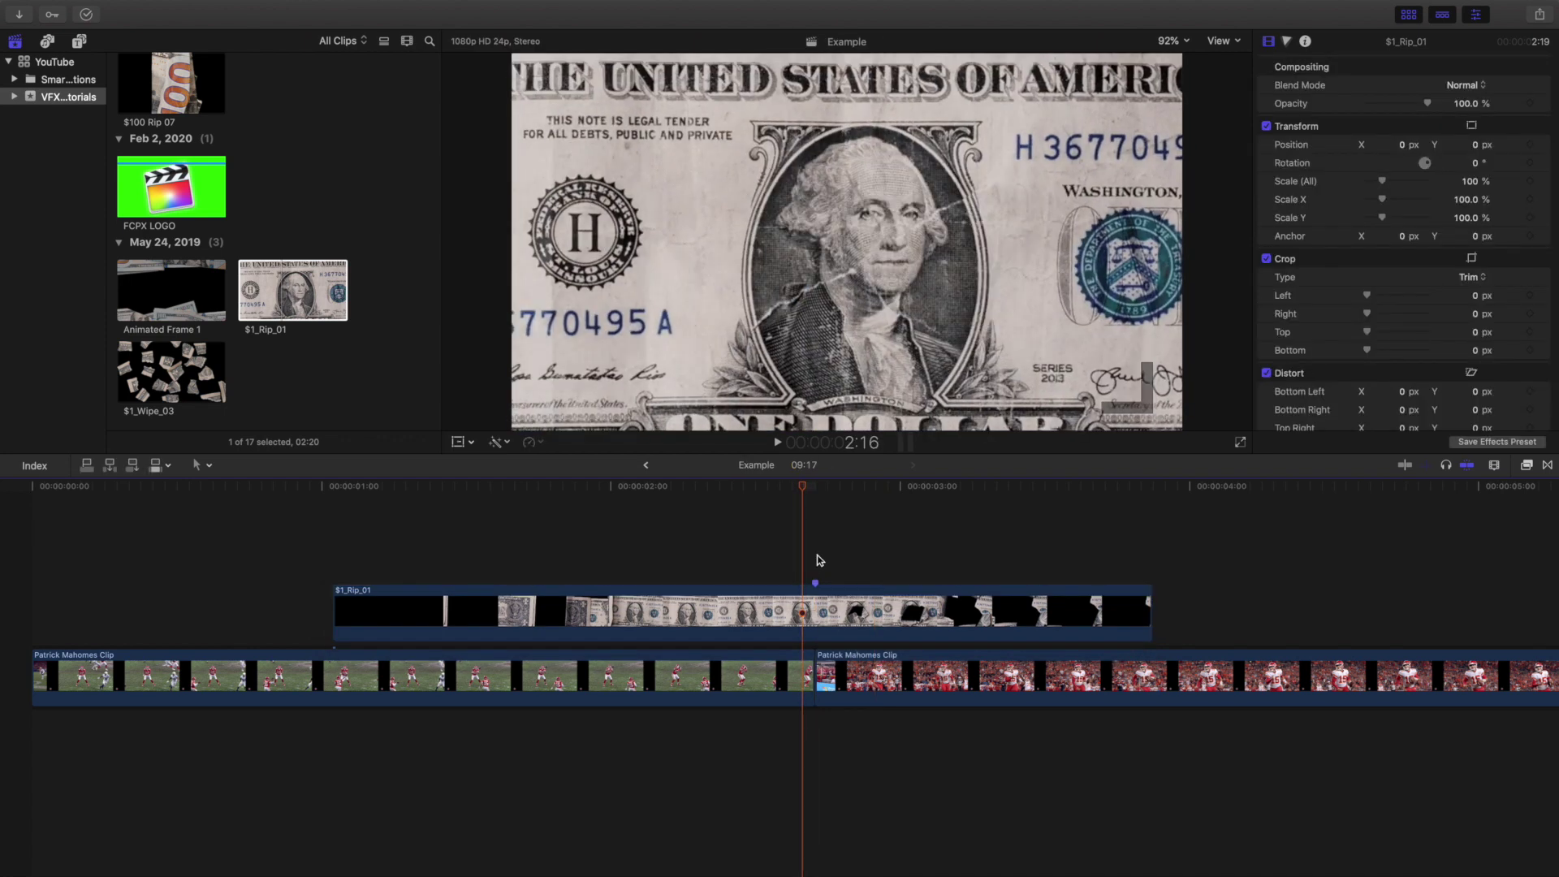
key("Right")
key("Right")
key("Right")
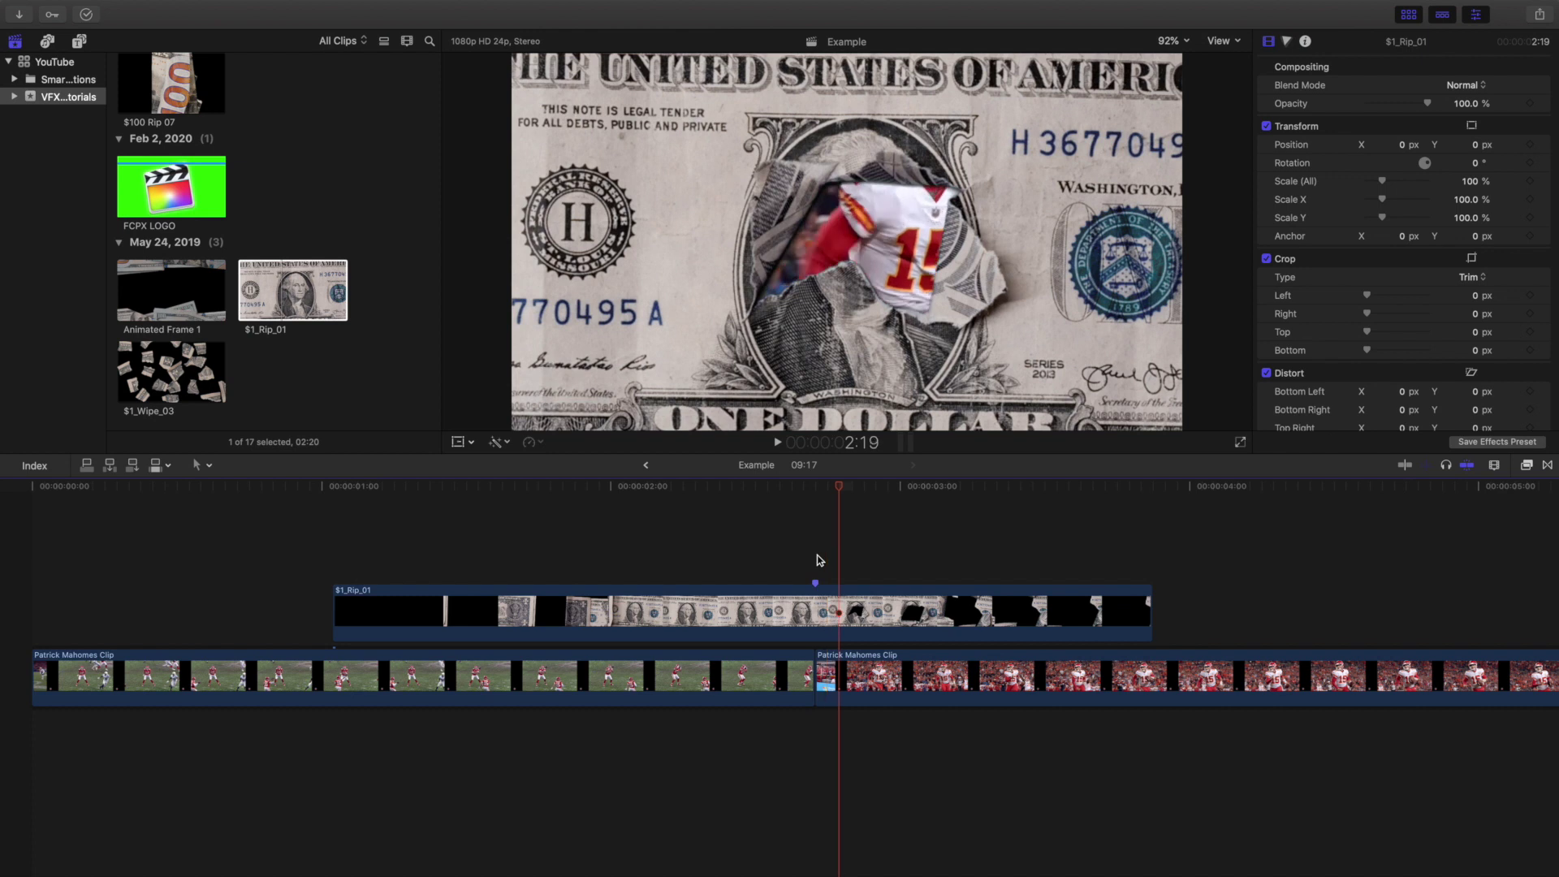
key("Right")
key("Right")
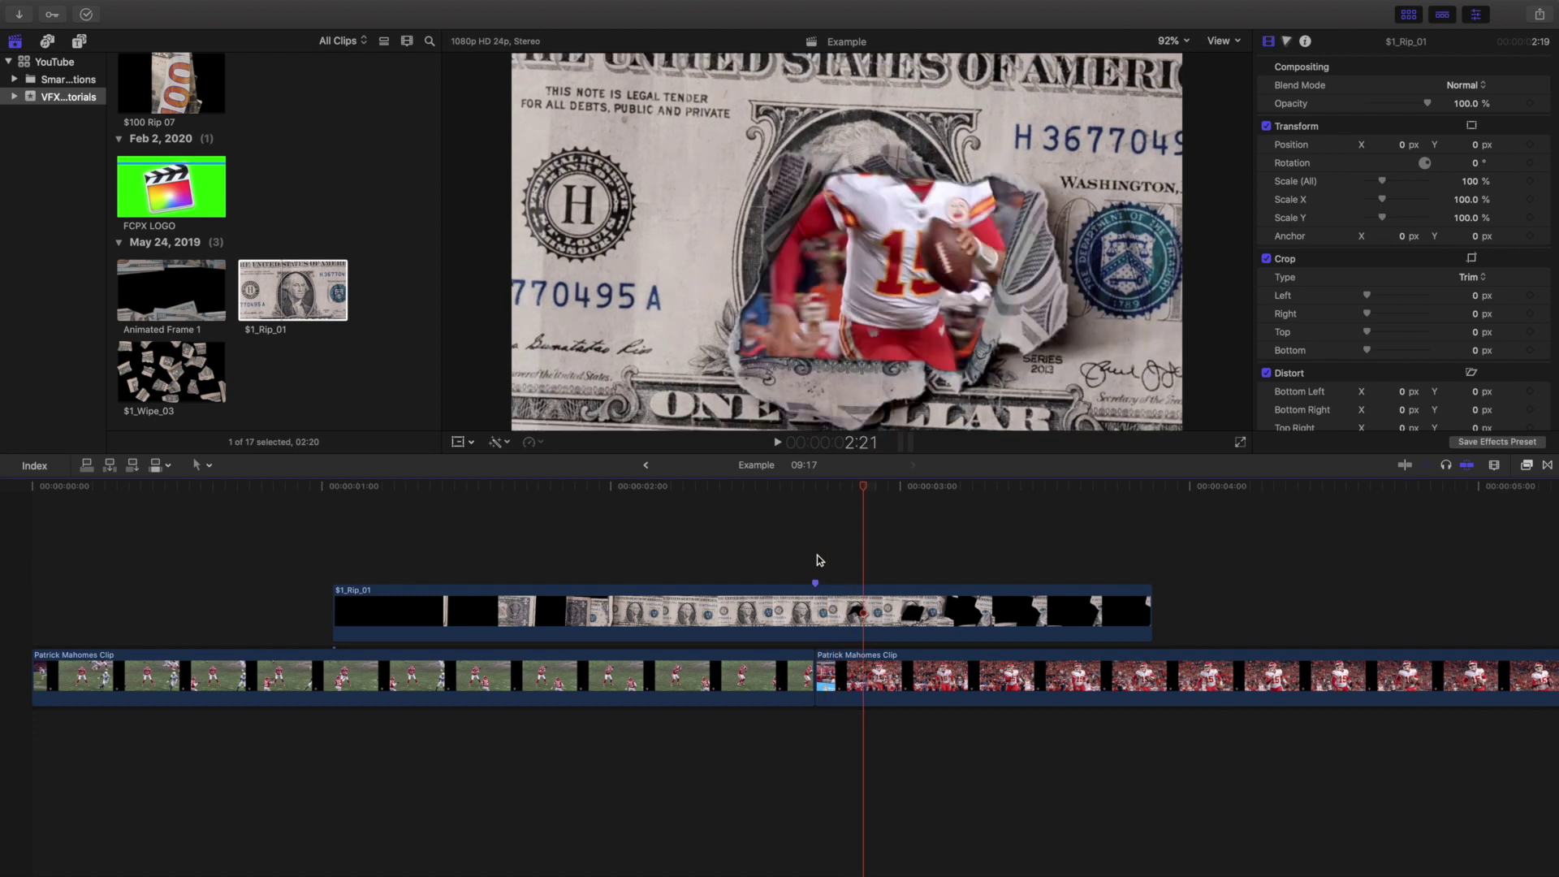
key("super+minus")
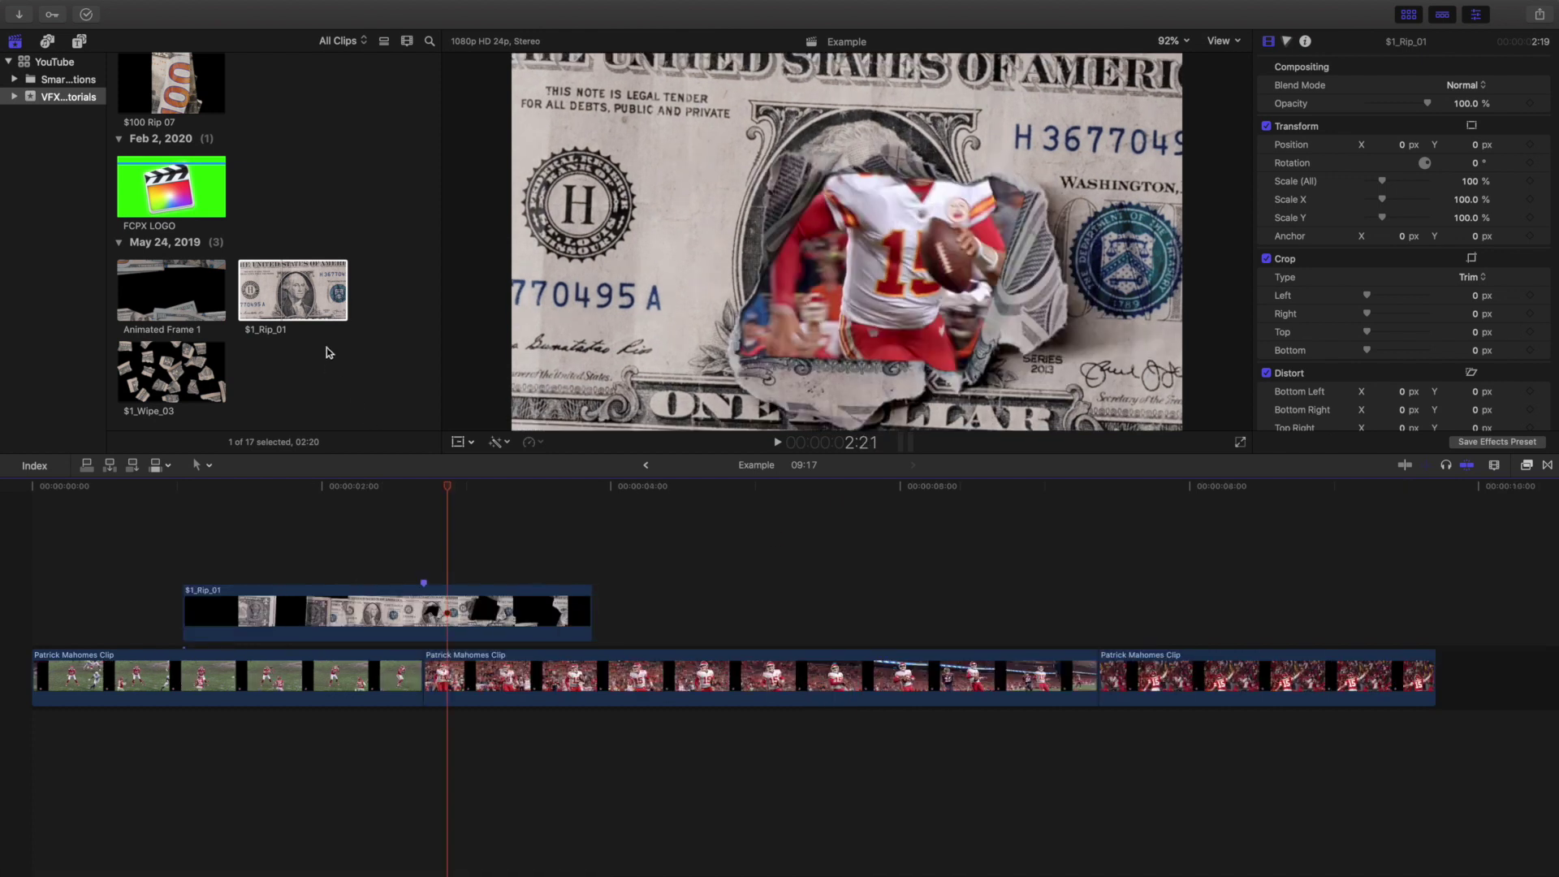
scroll(331, 313, "up", 3)
left_click(168, 195)
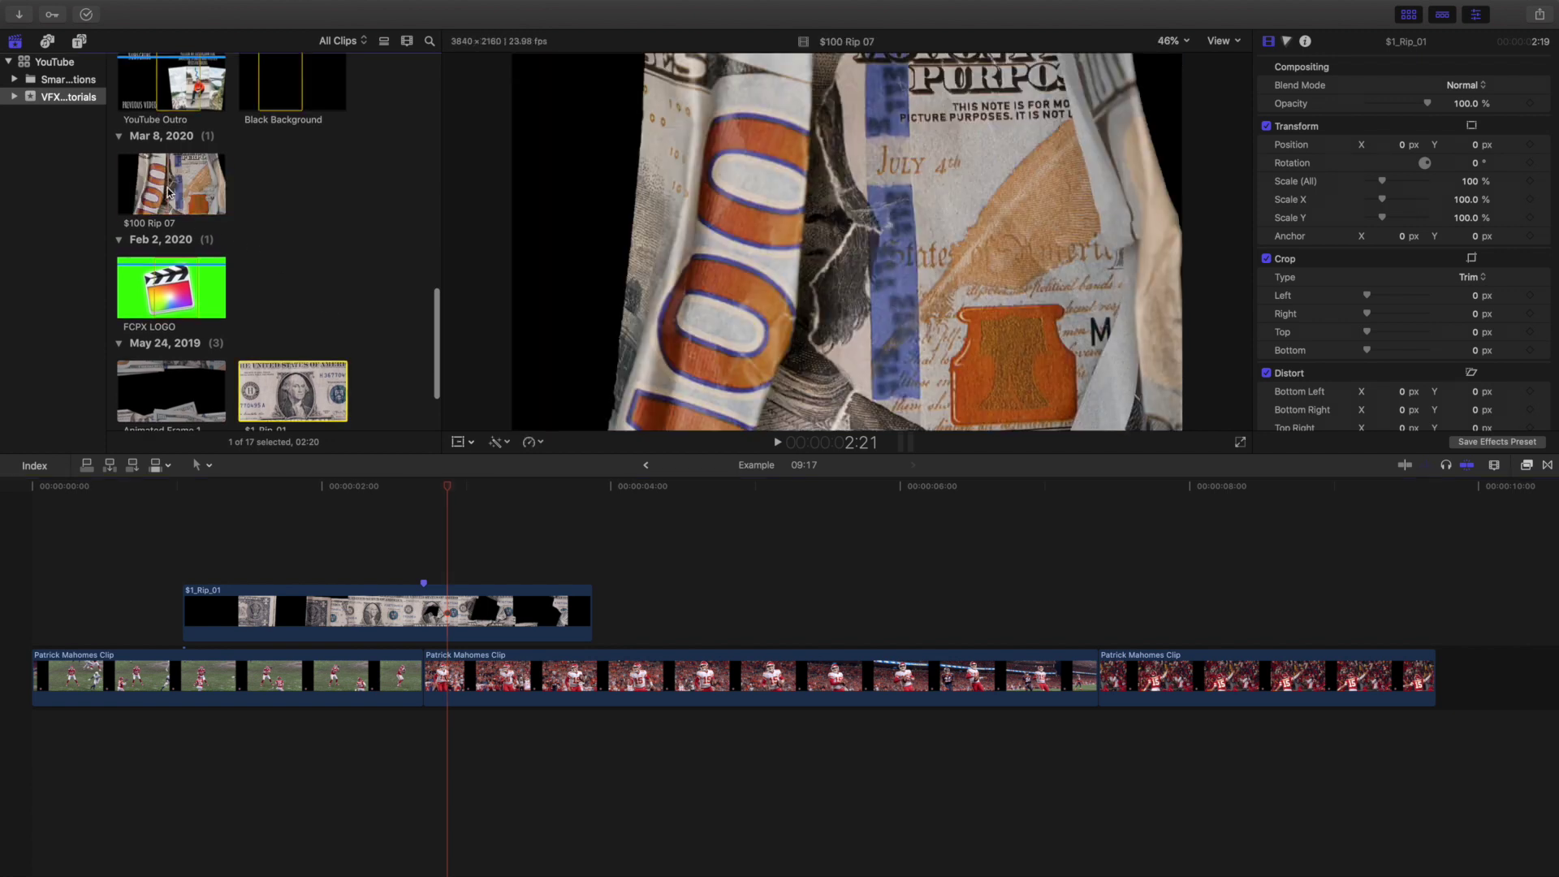
left_click_drag(168, 191, 876, 569)
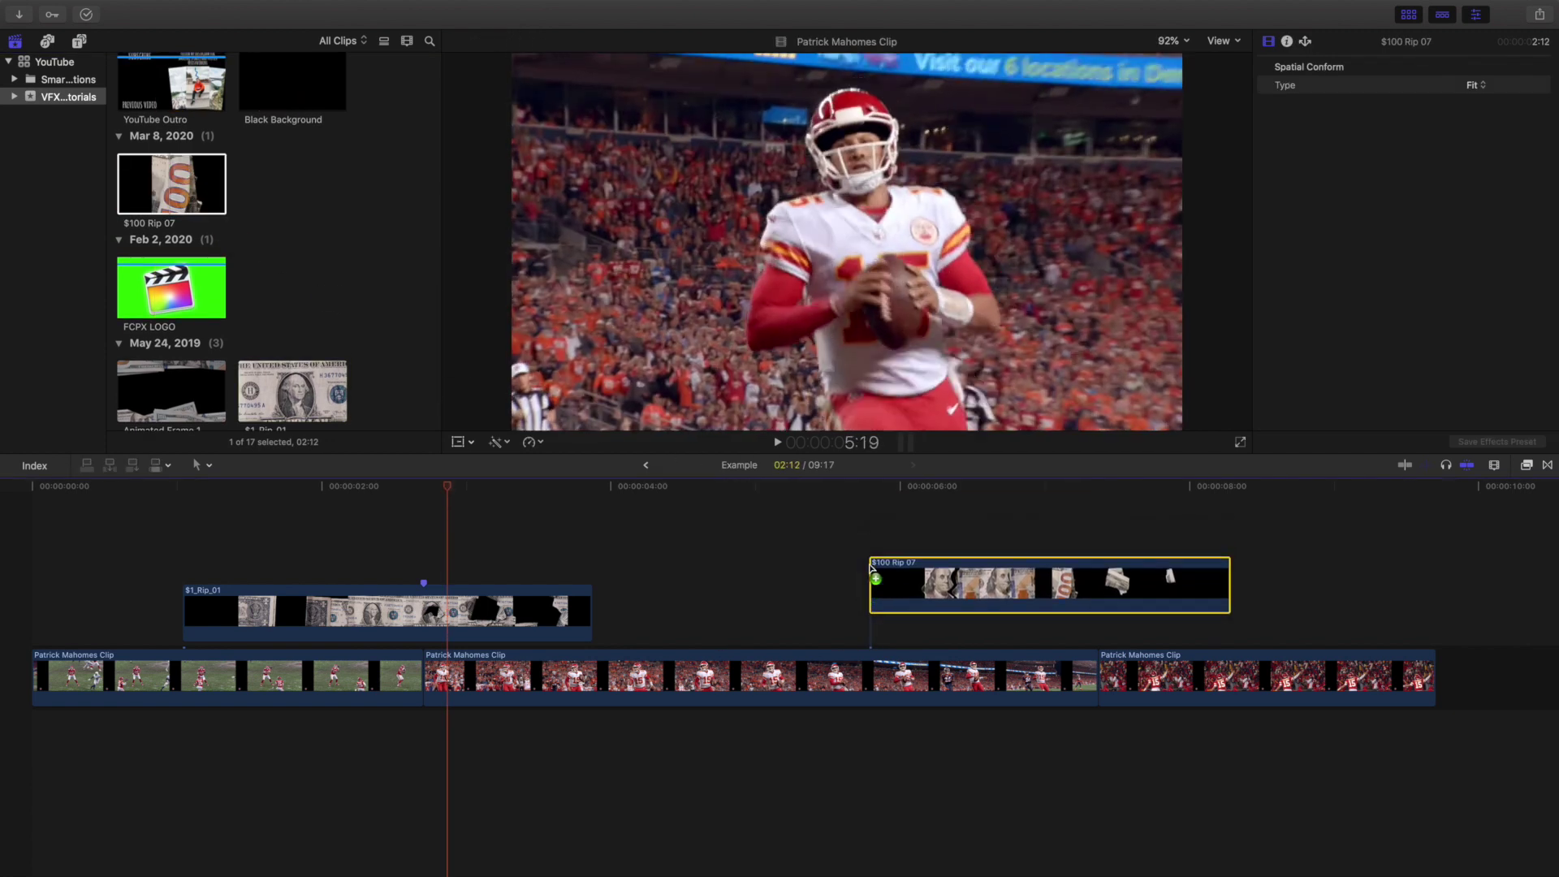
left_click(946, 528)
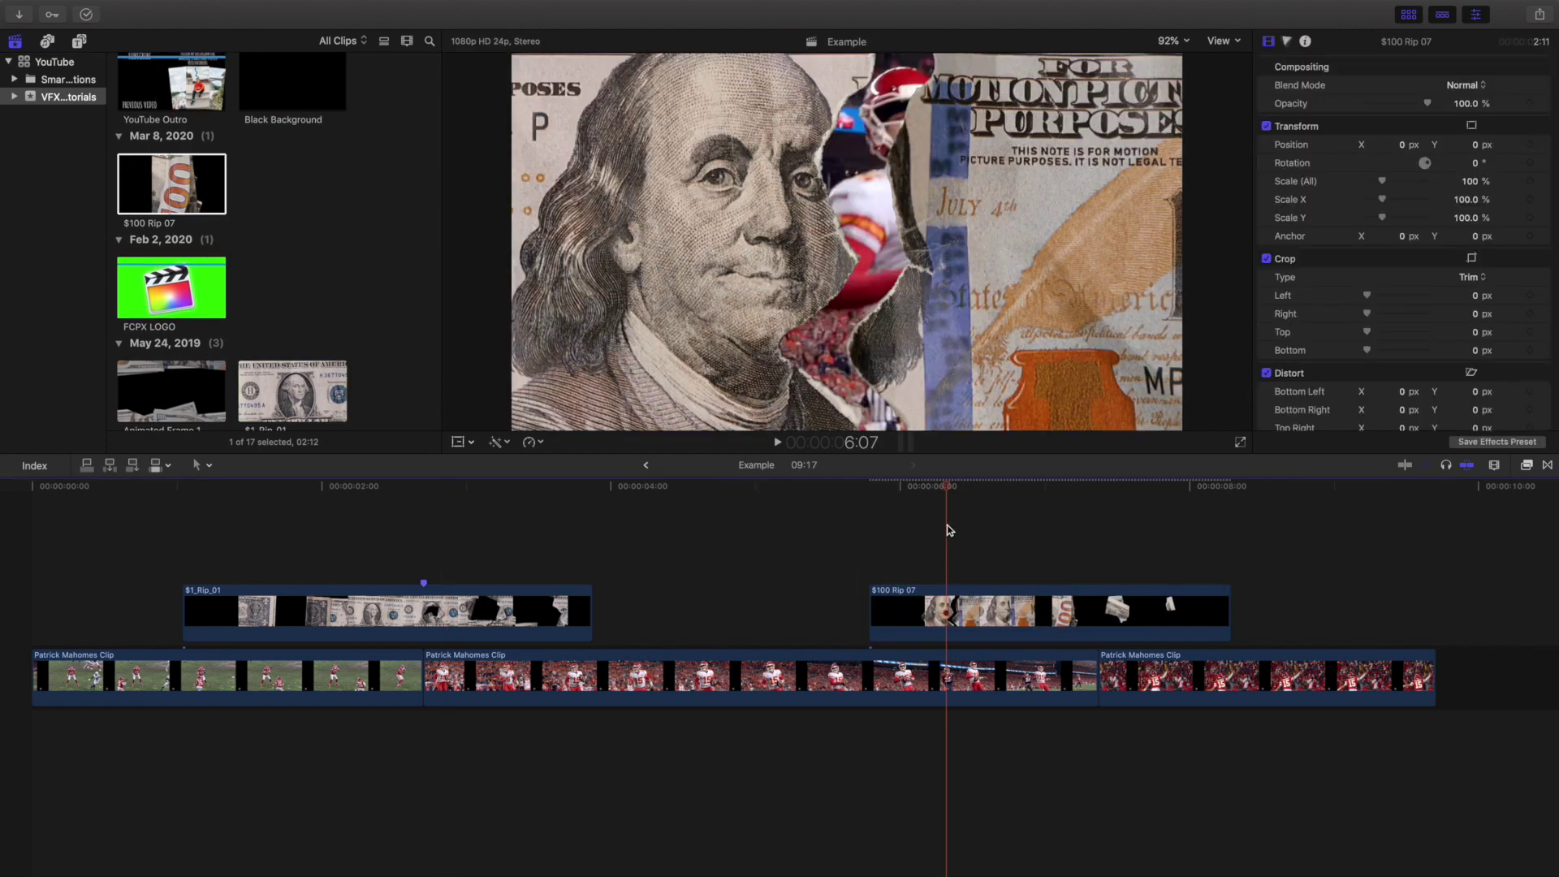
key("Left")
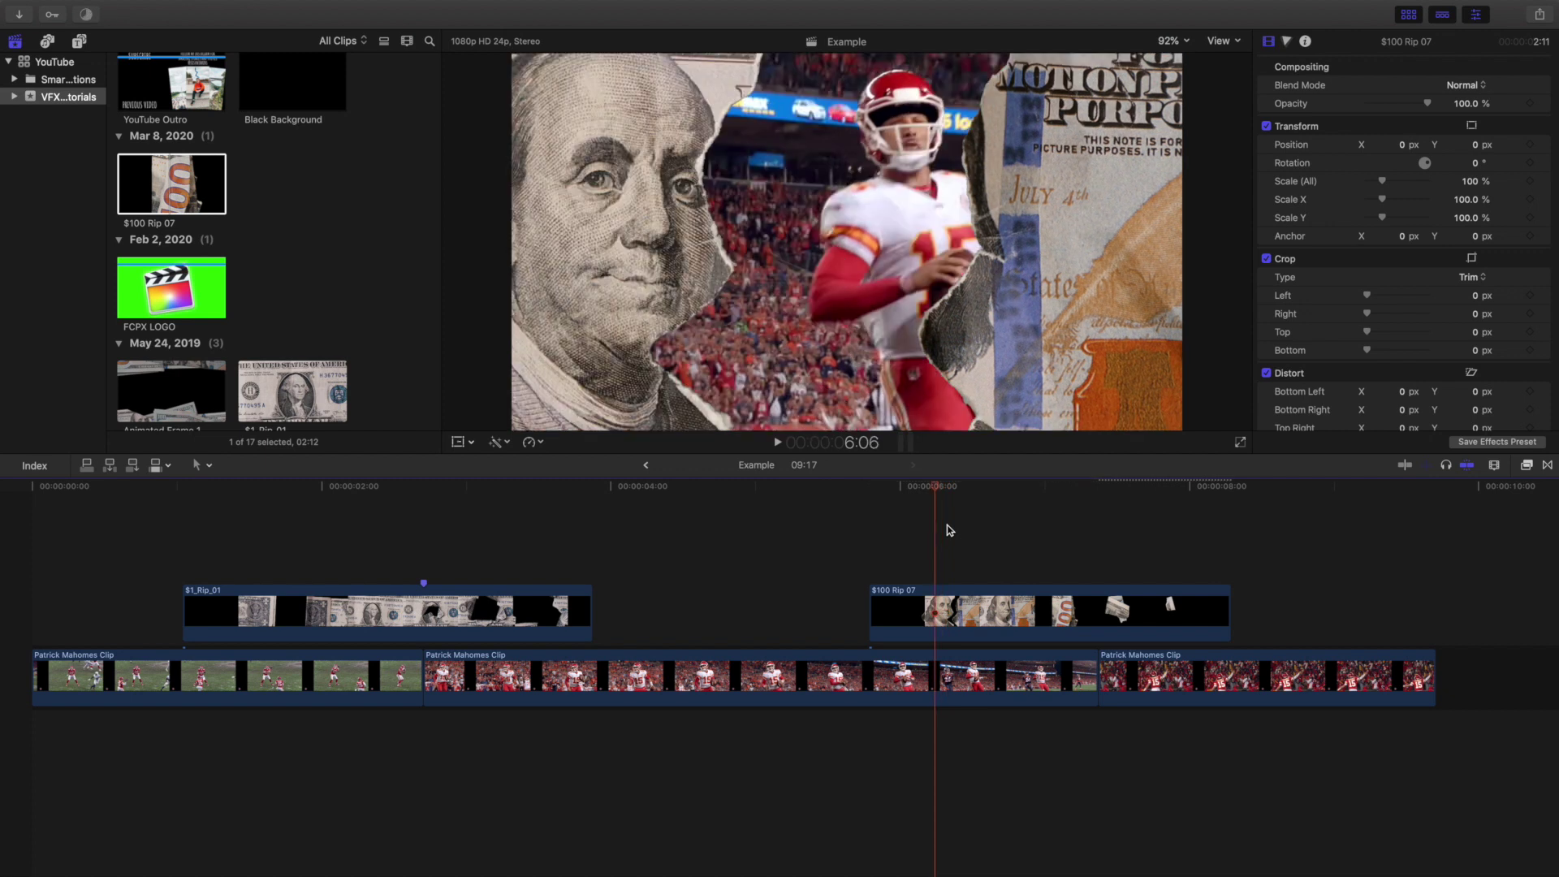
key("Left")
key("Right")
key("Right")
key("Right")
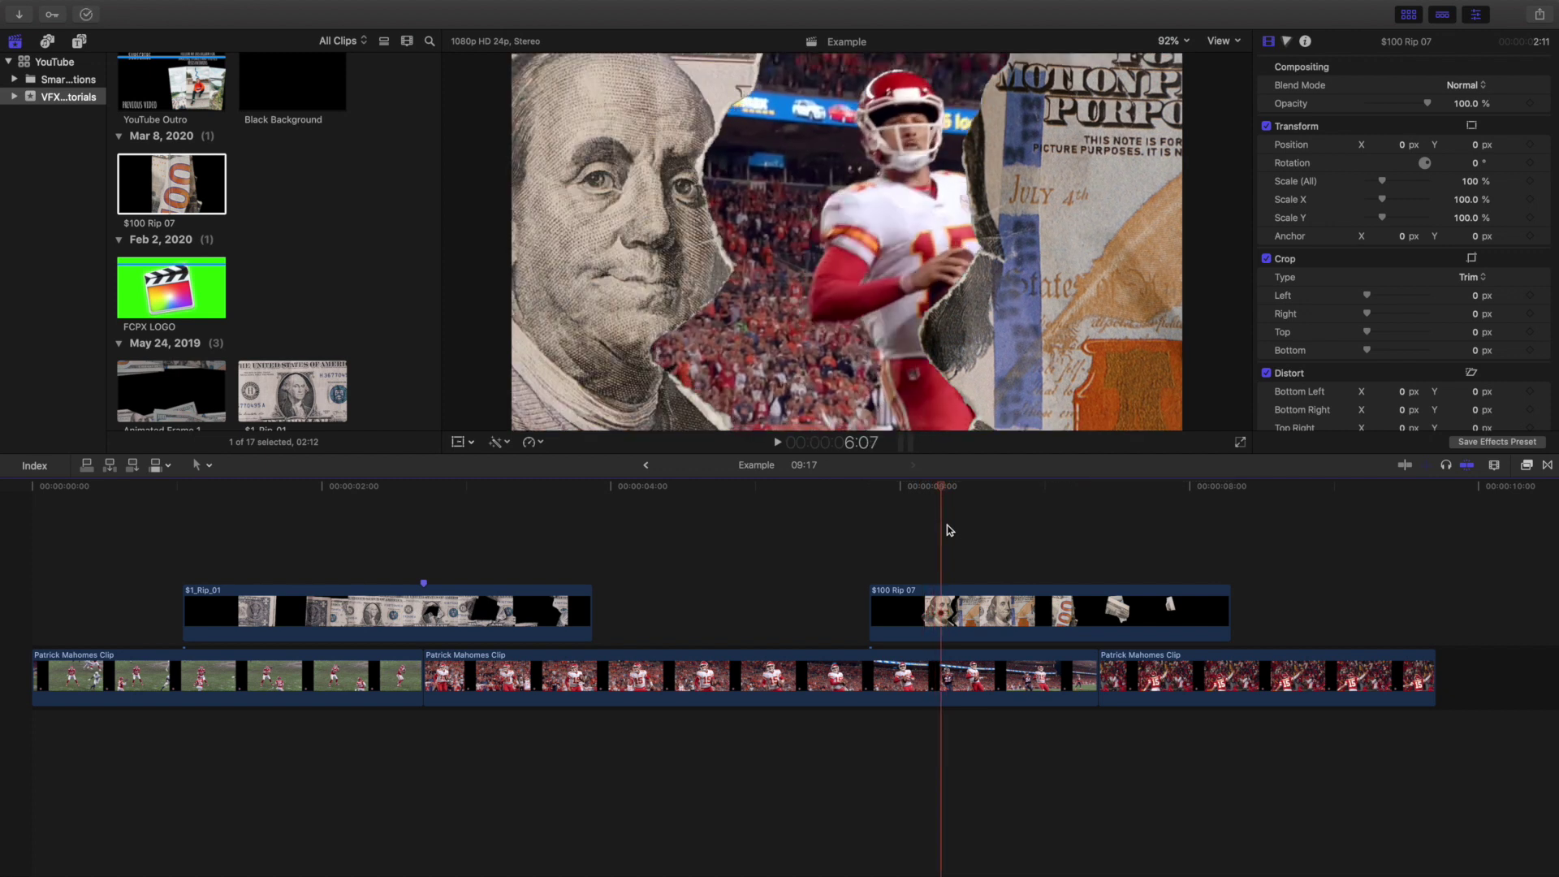
key("Right")
key("Right")
key("Right")
key("Right")
key("Right")
key("Right")
key("Right")
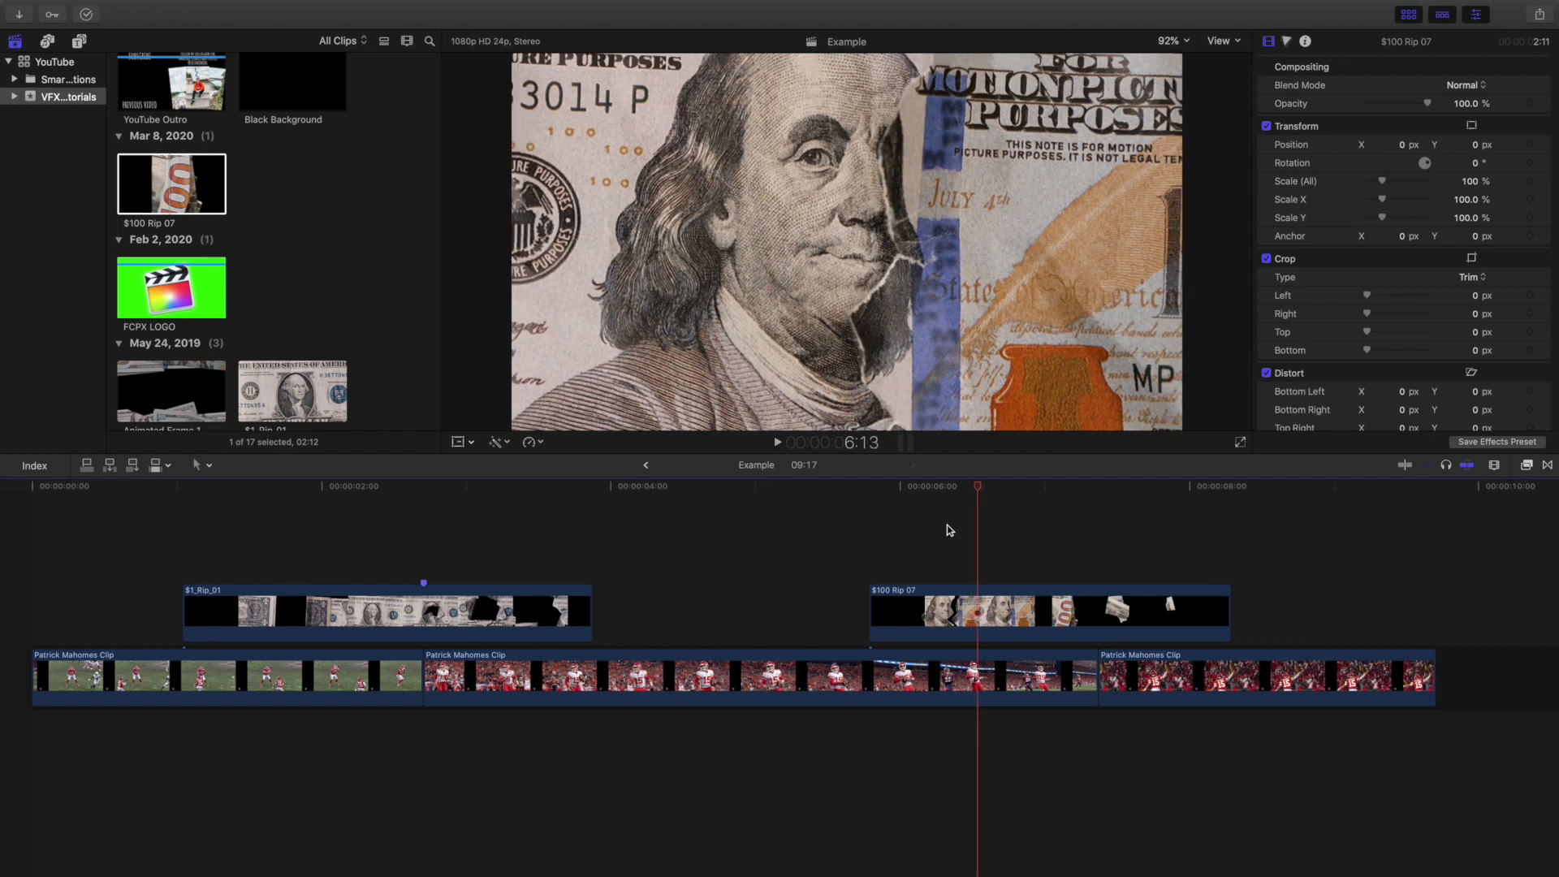
key("Right")
key("Right")
key("Right")
key("Right")
key("Right")
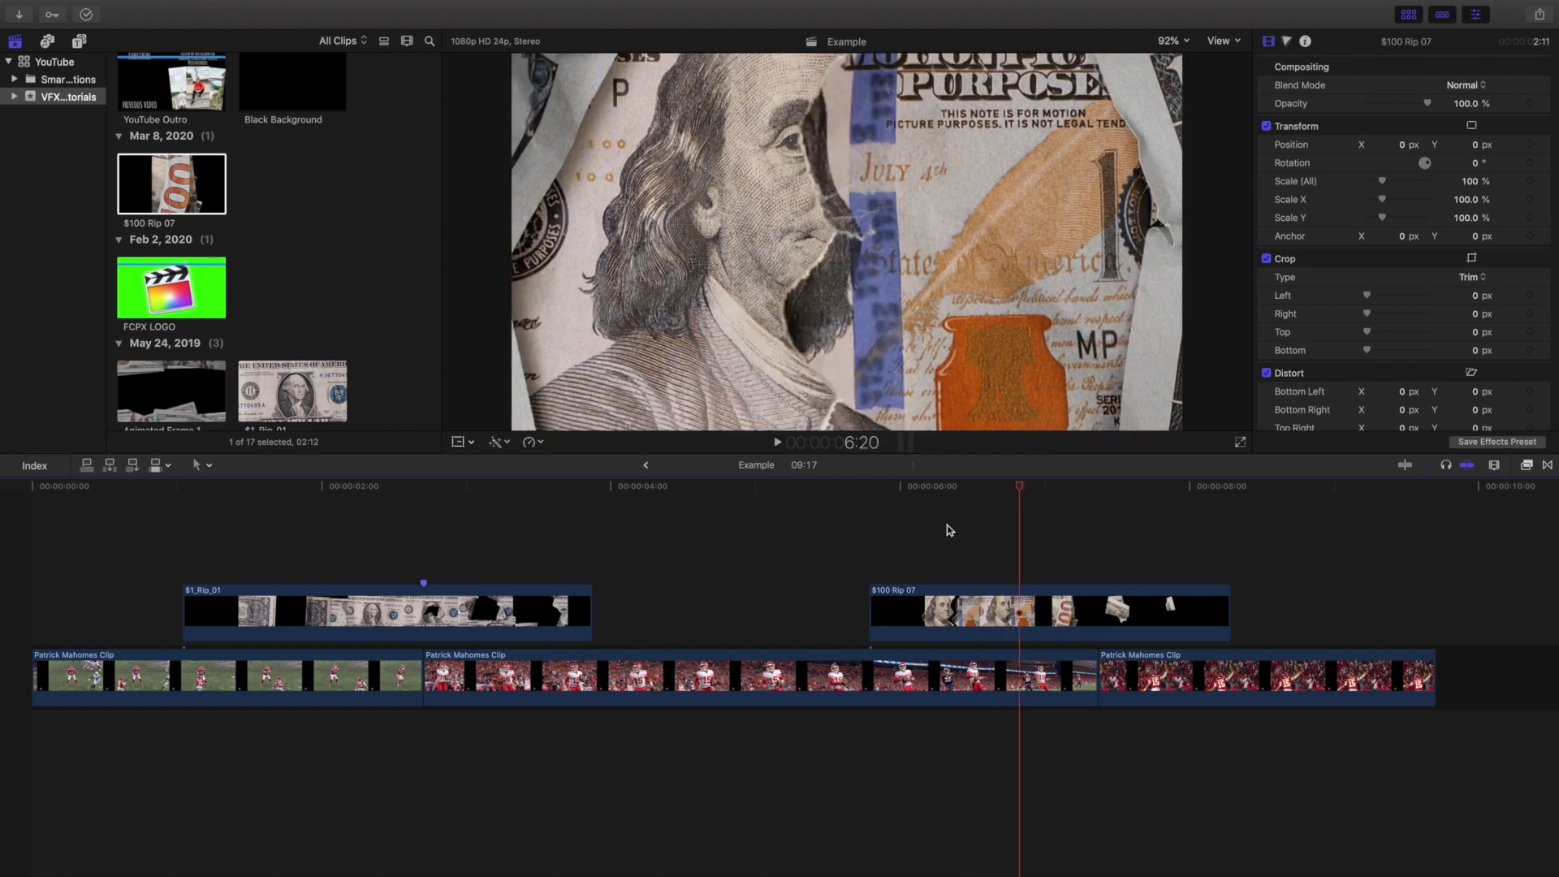
key("Right")
key("Right")
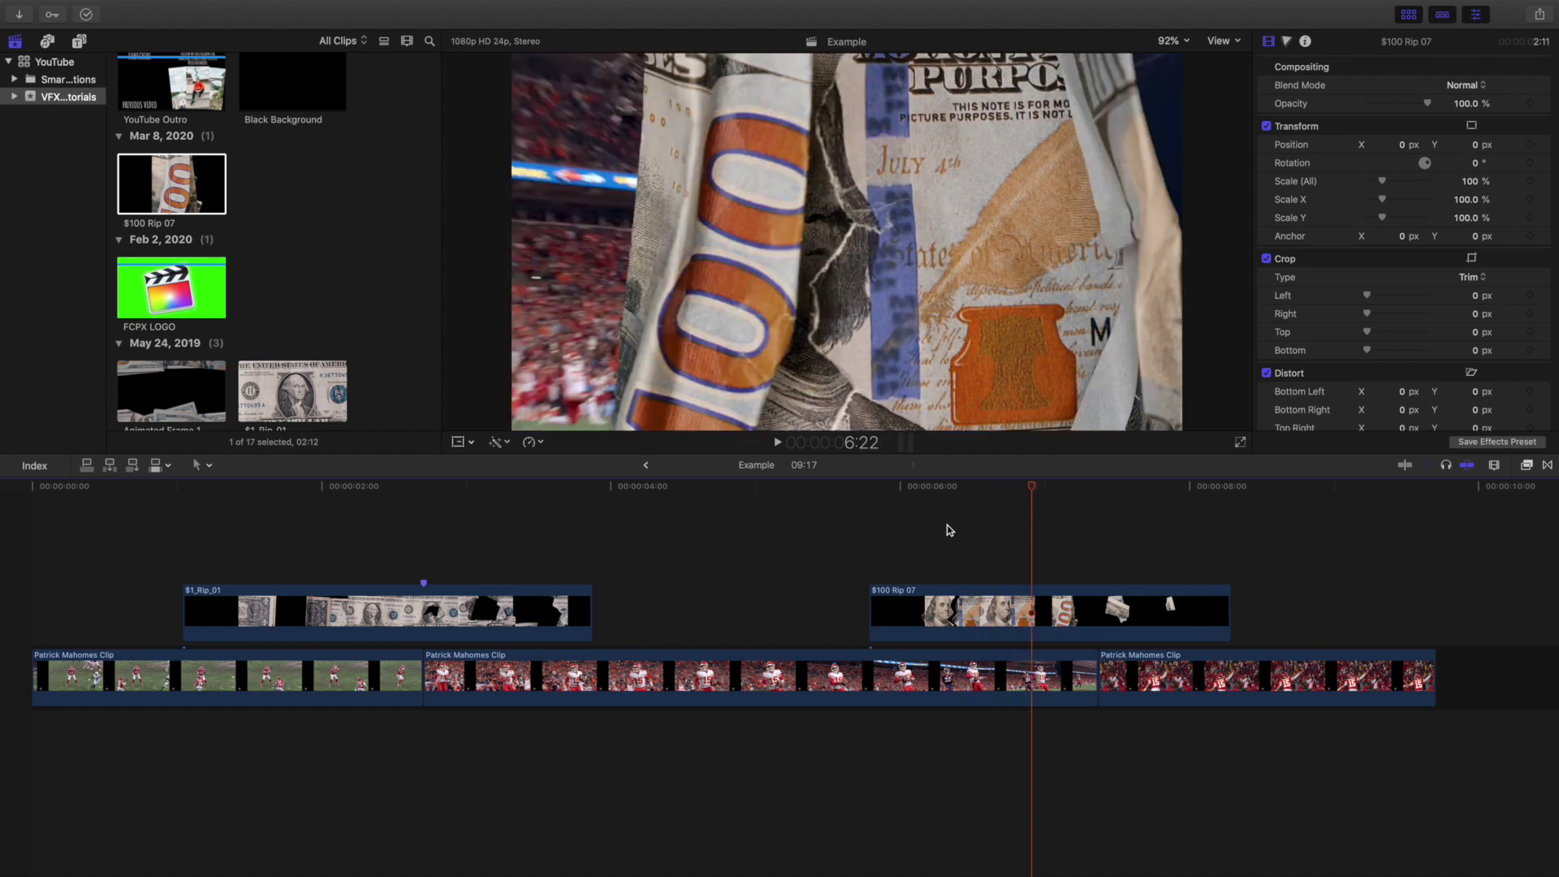
key("Left")
key("Left")
key("Right")
key("Right")
left_click_drag(1047, 619, 1114, 619)
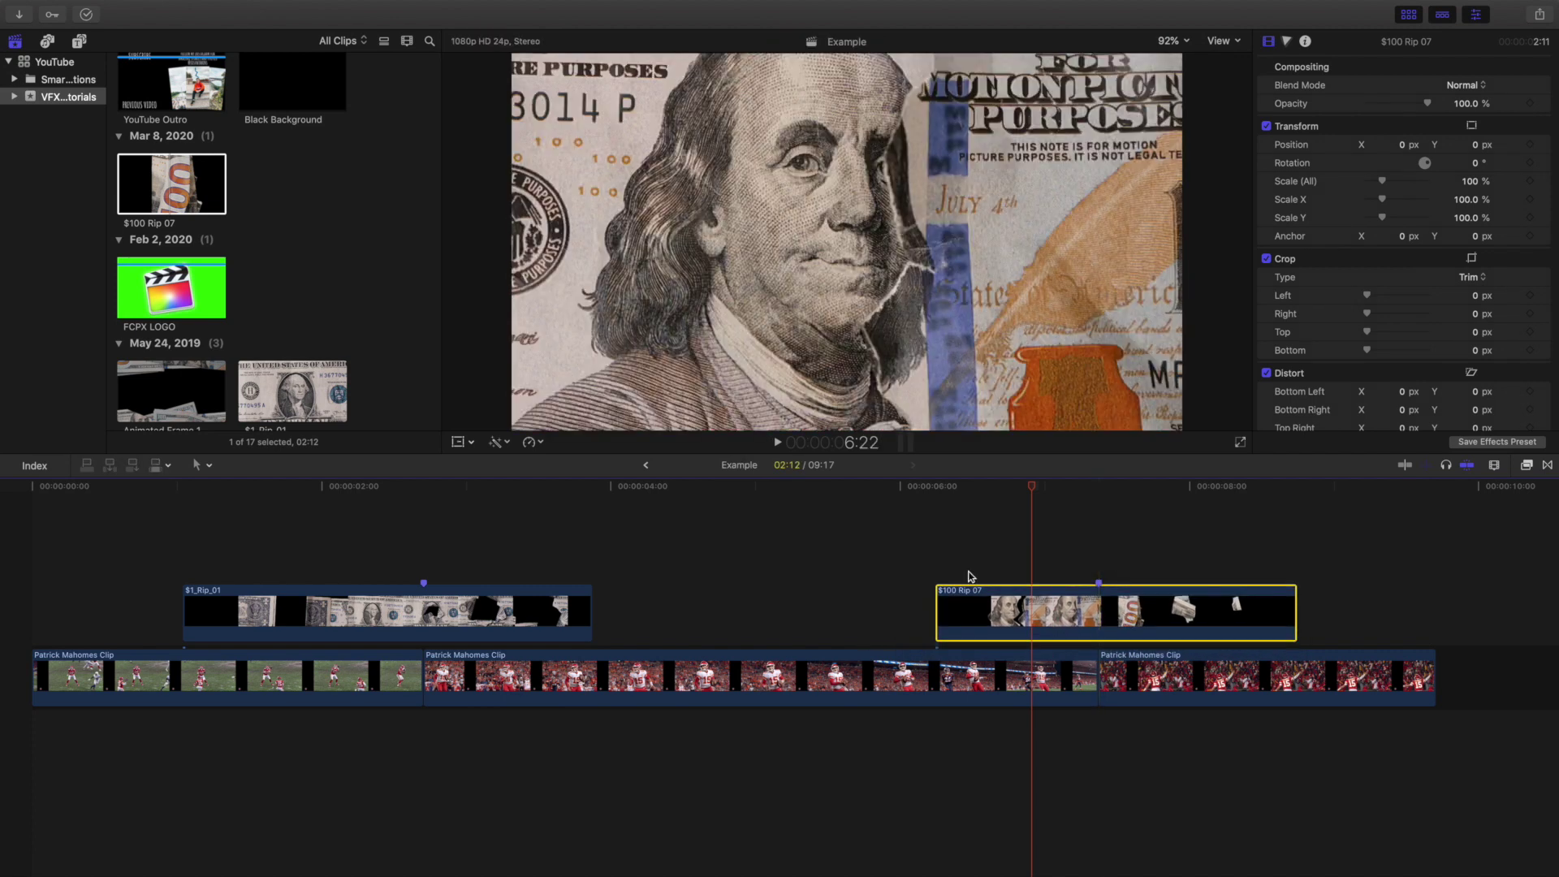
left_click(941, 559)
key("Right")
key("Right")
key("Right")
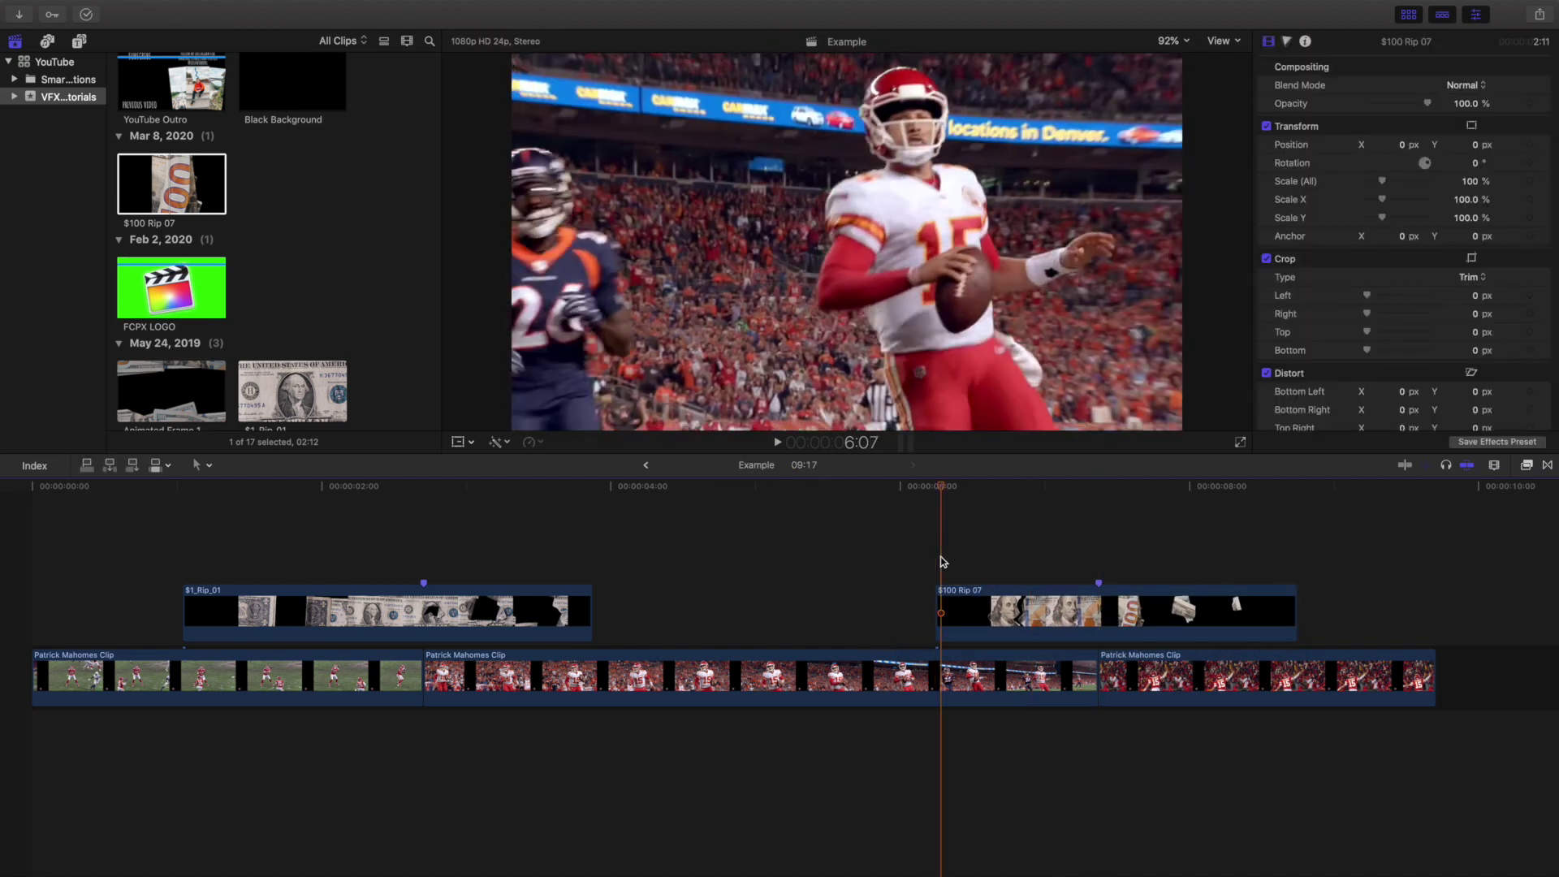
key("Right")
key("Right")
key("Right")
key("Right")
key("Right")
key("Right")
key("Right")
key("Right")
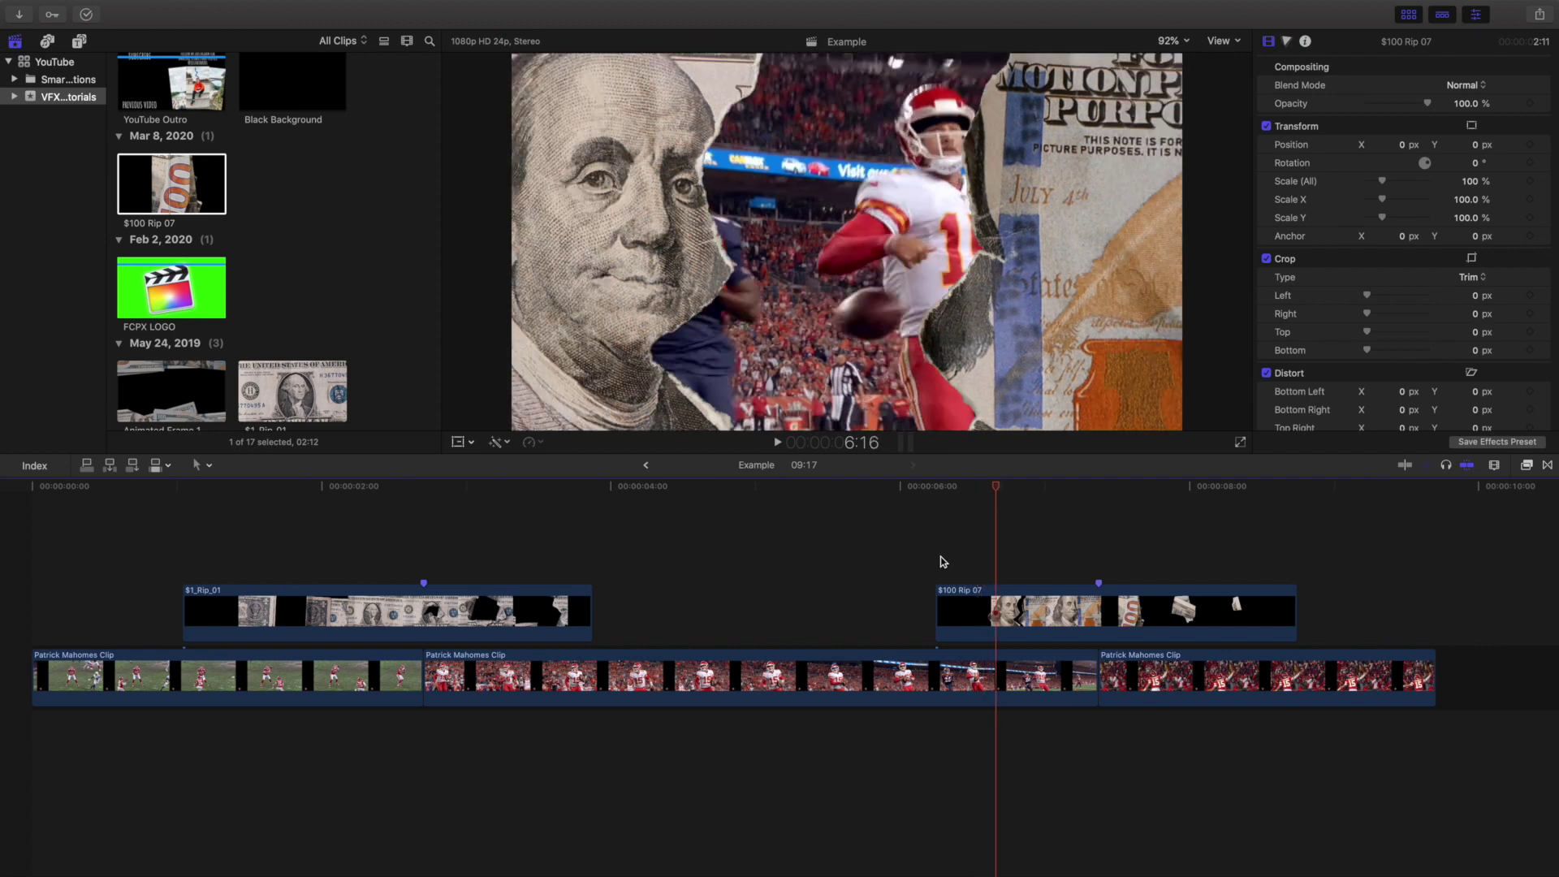
key("Right")
key("Right")
key("Right")
key("Right")
key("Right")
key("Right")
key("Right")
key("Right")
key("Right")
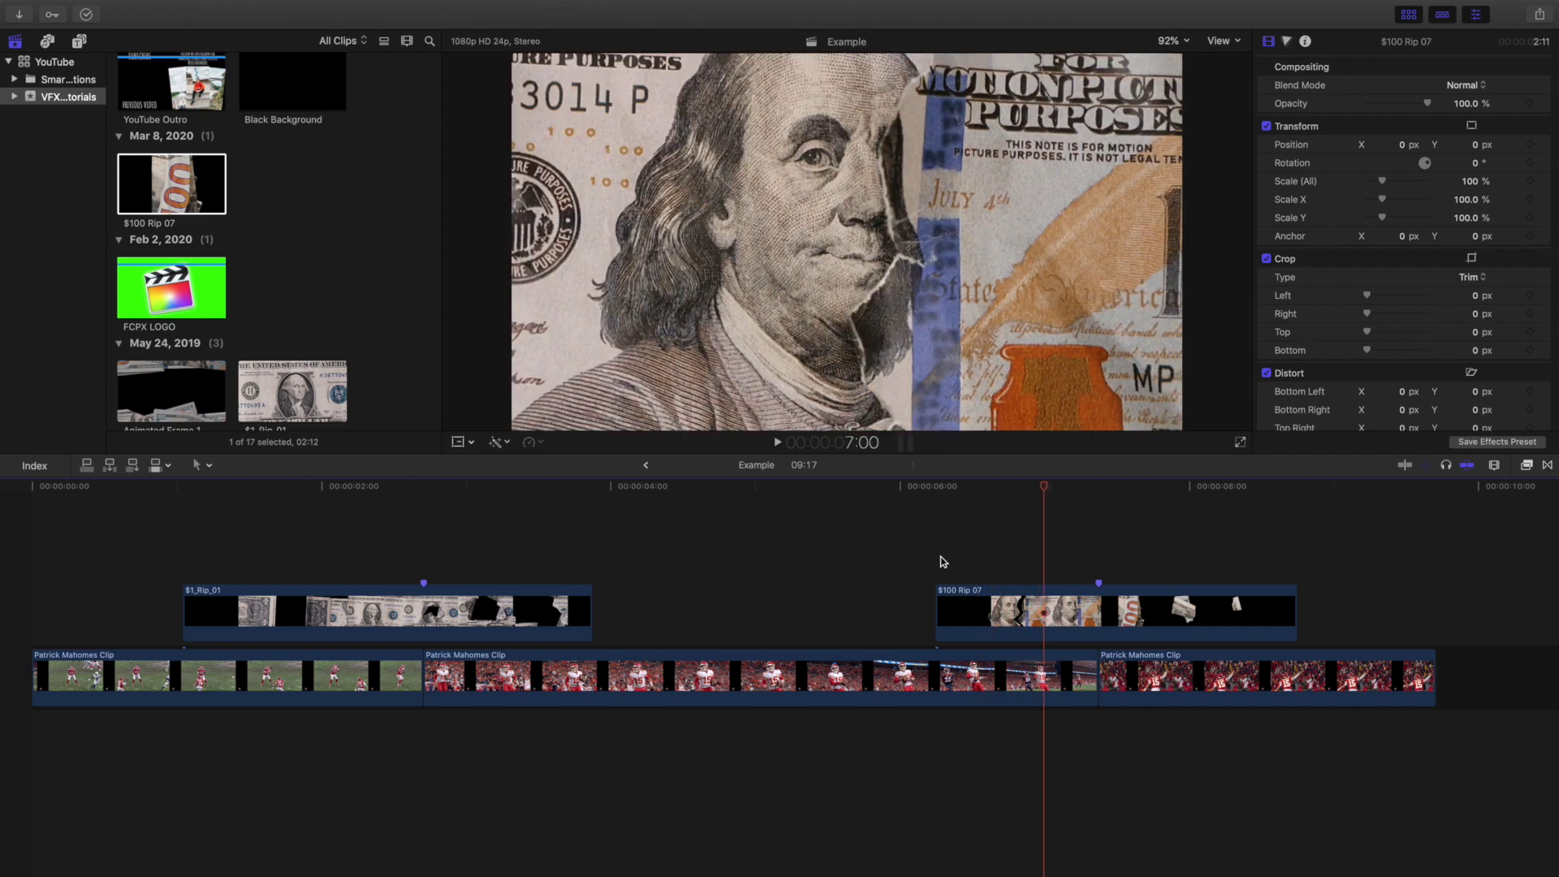
key("Right")
key("Right")
key("Right")
key("Right")
key("Right")
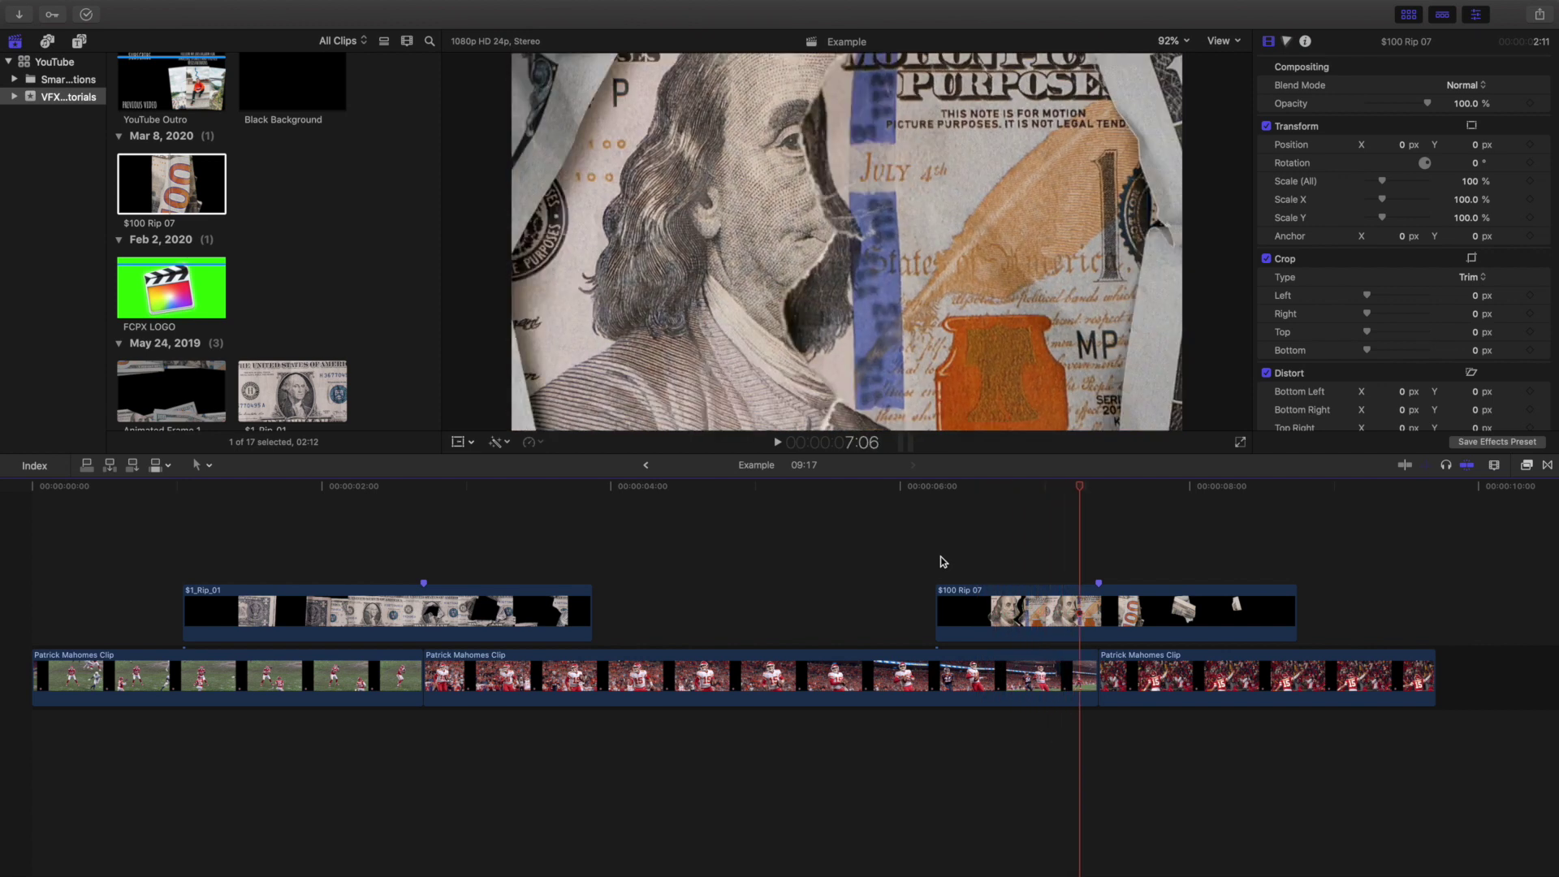
key("Right")
key("Right")
key("Right")
key("Right")
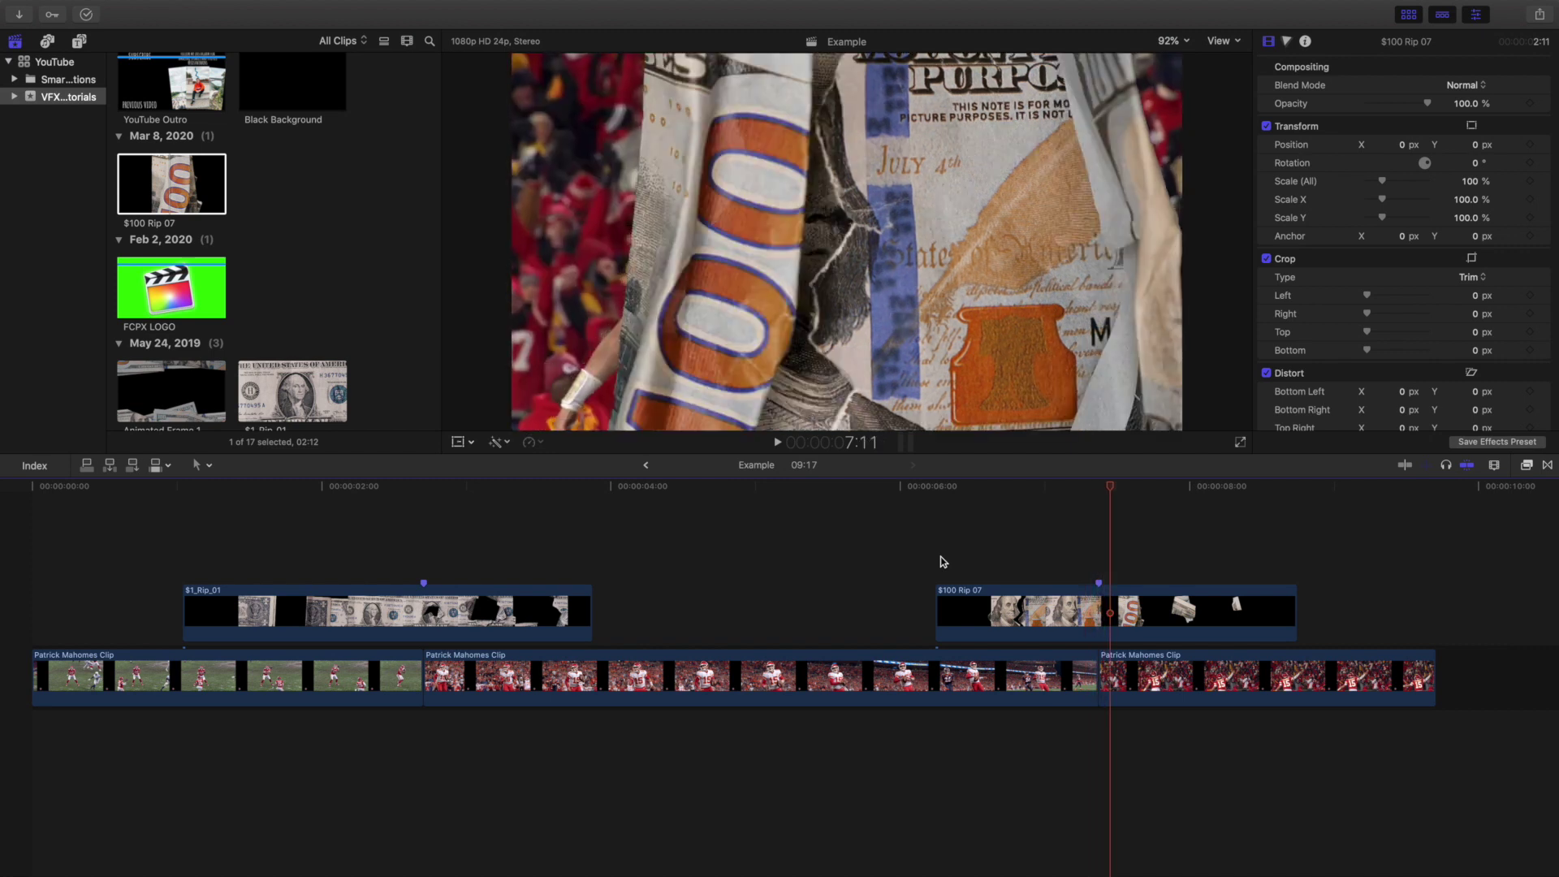
key("Home")
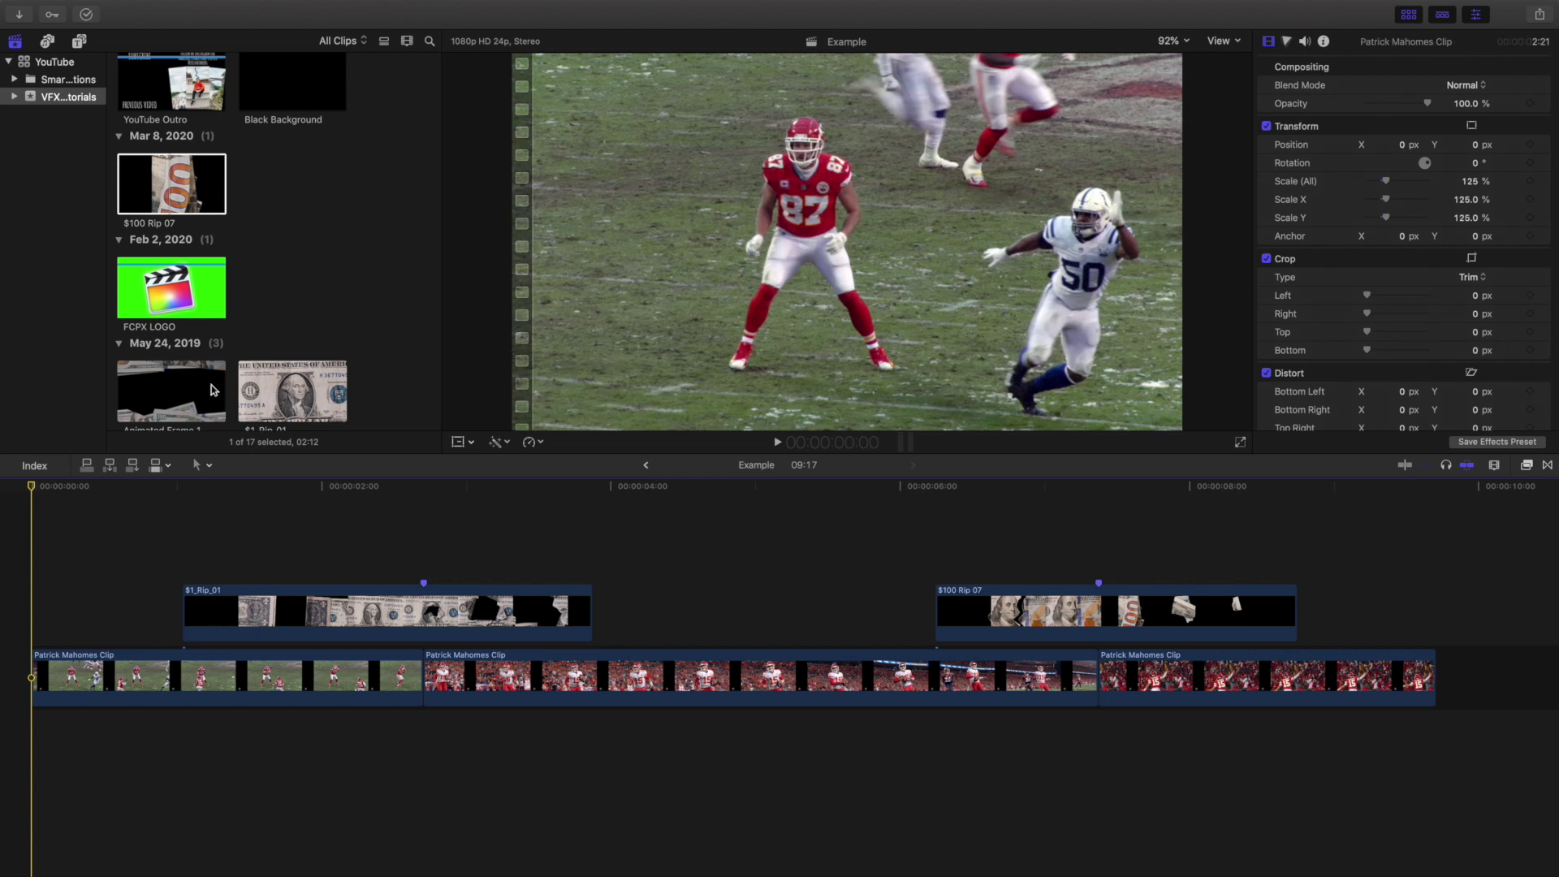
scroll(246, 337, "down", 3)
Add Animated Frame 1 at the timeline start with a freeze frame trimmed to end at 2:17.
left_click_drag(174, 332, 34, 526)
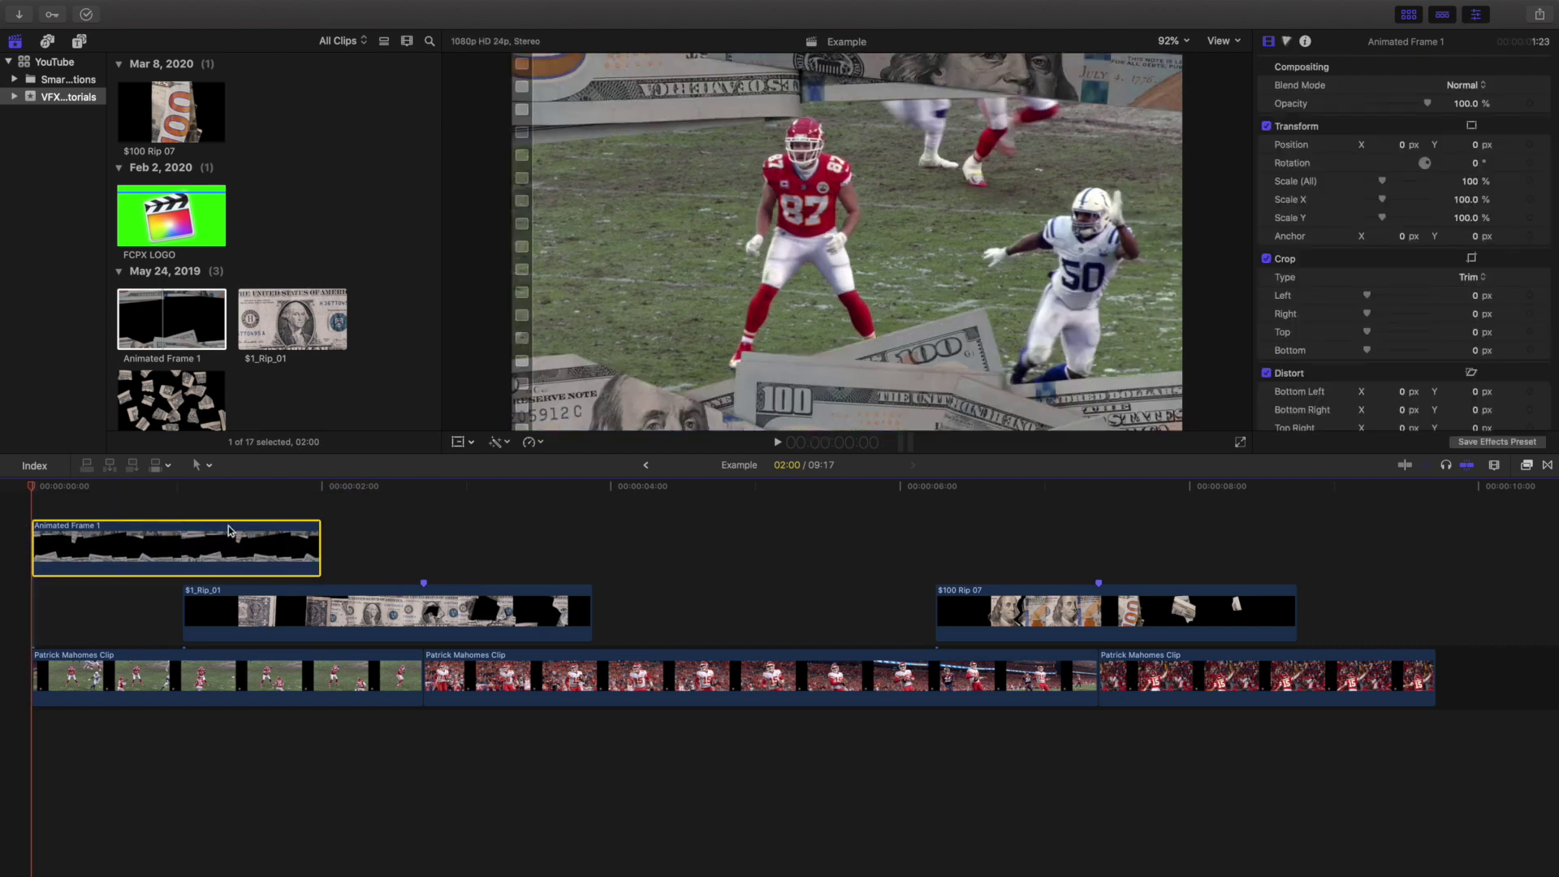
left_click(316, 510)
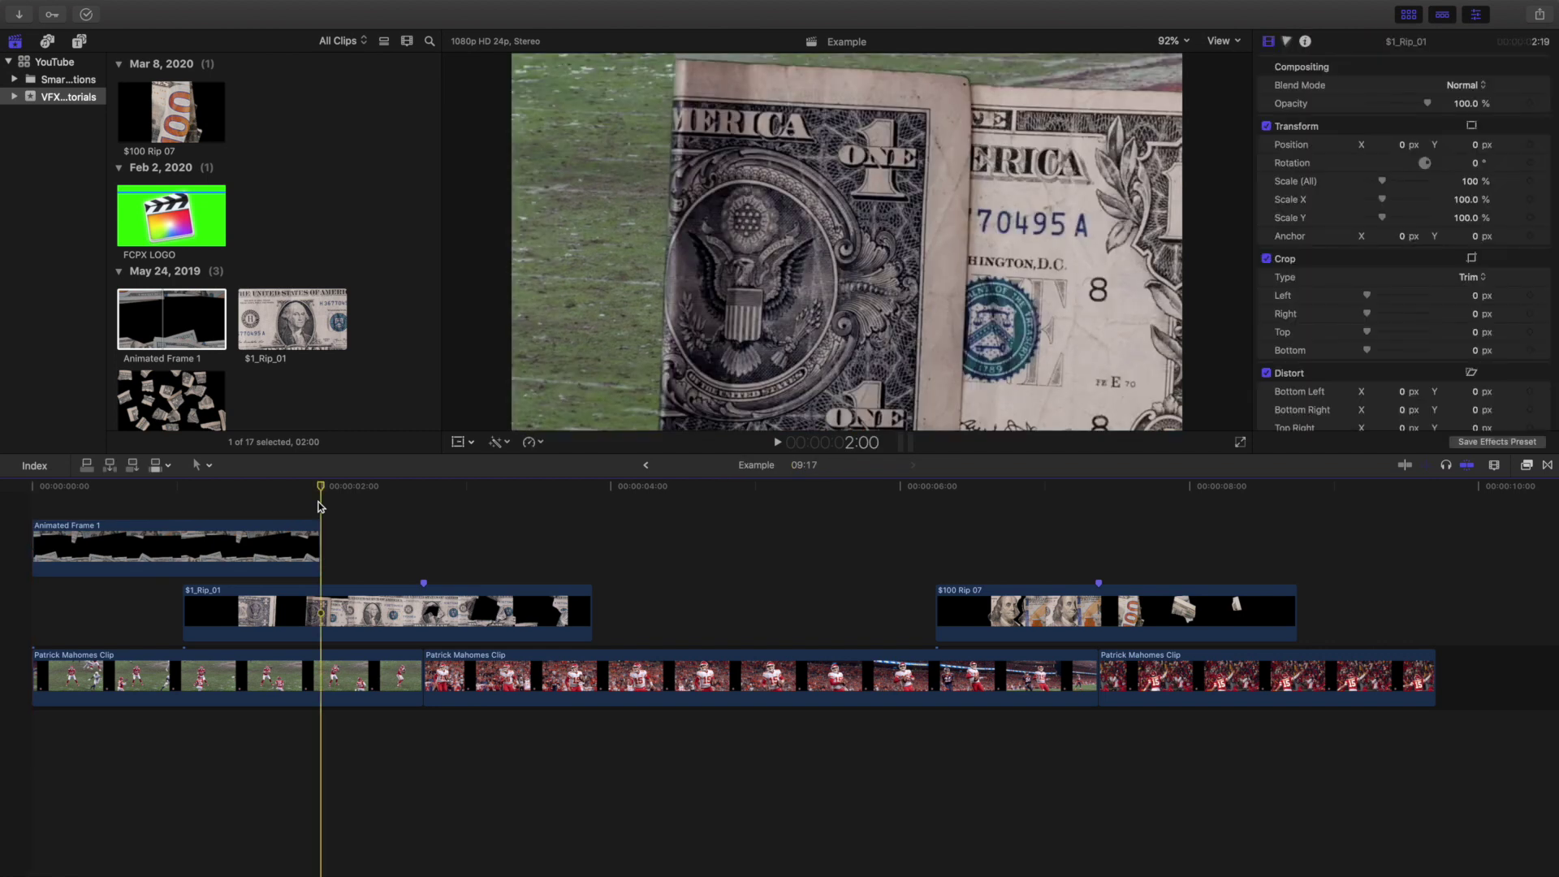
key("alt+f")
left_click(424, 509)
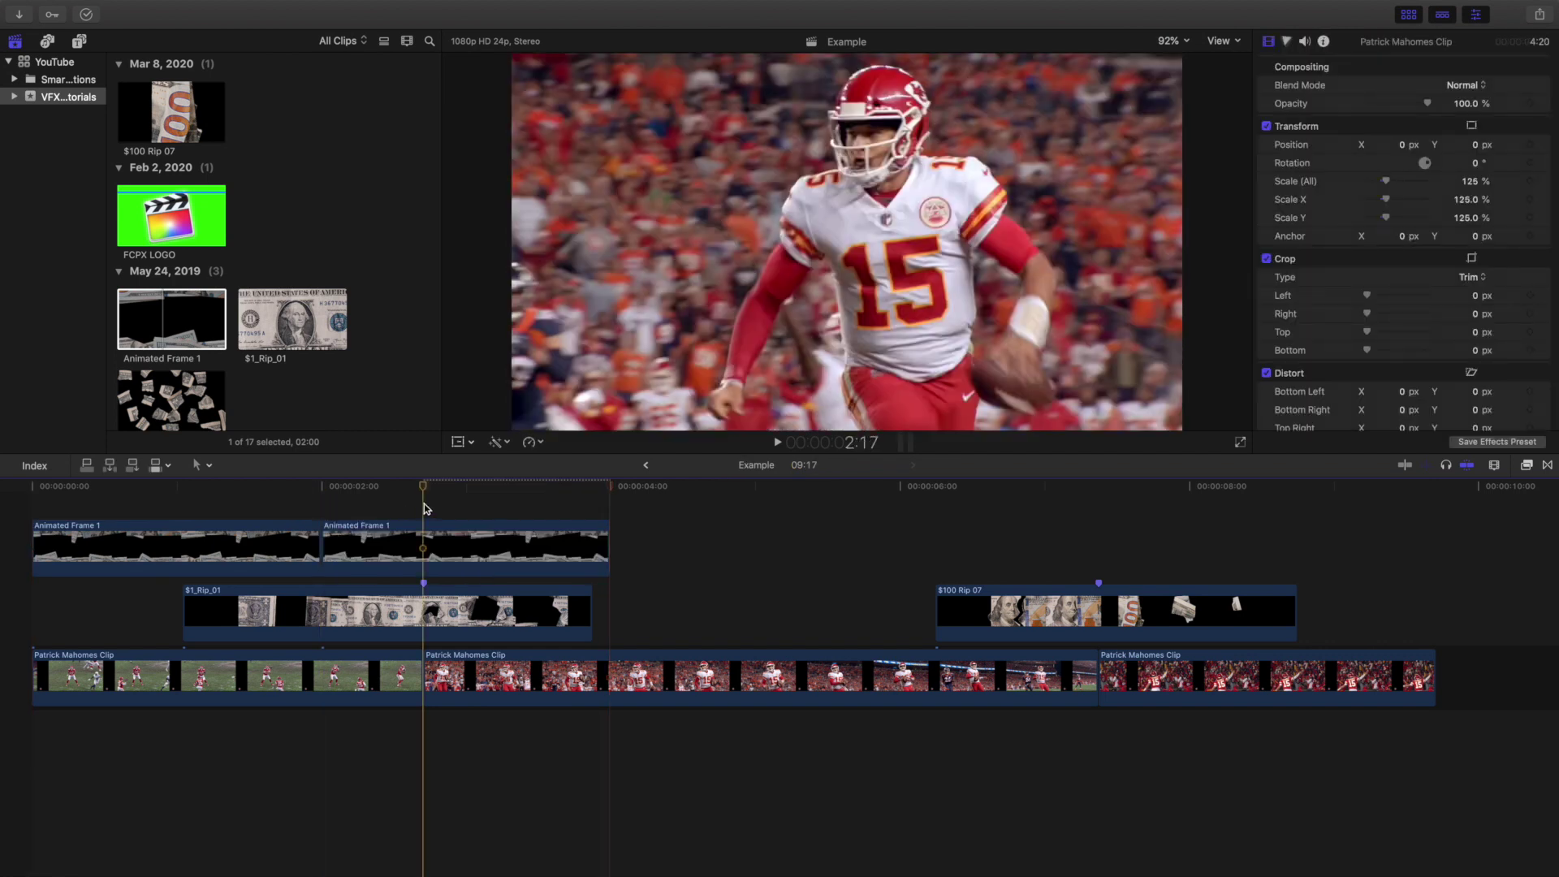
left_click(422, 543)
key("super+b")
left_click(458, 543)
key("Delete")
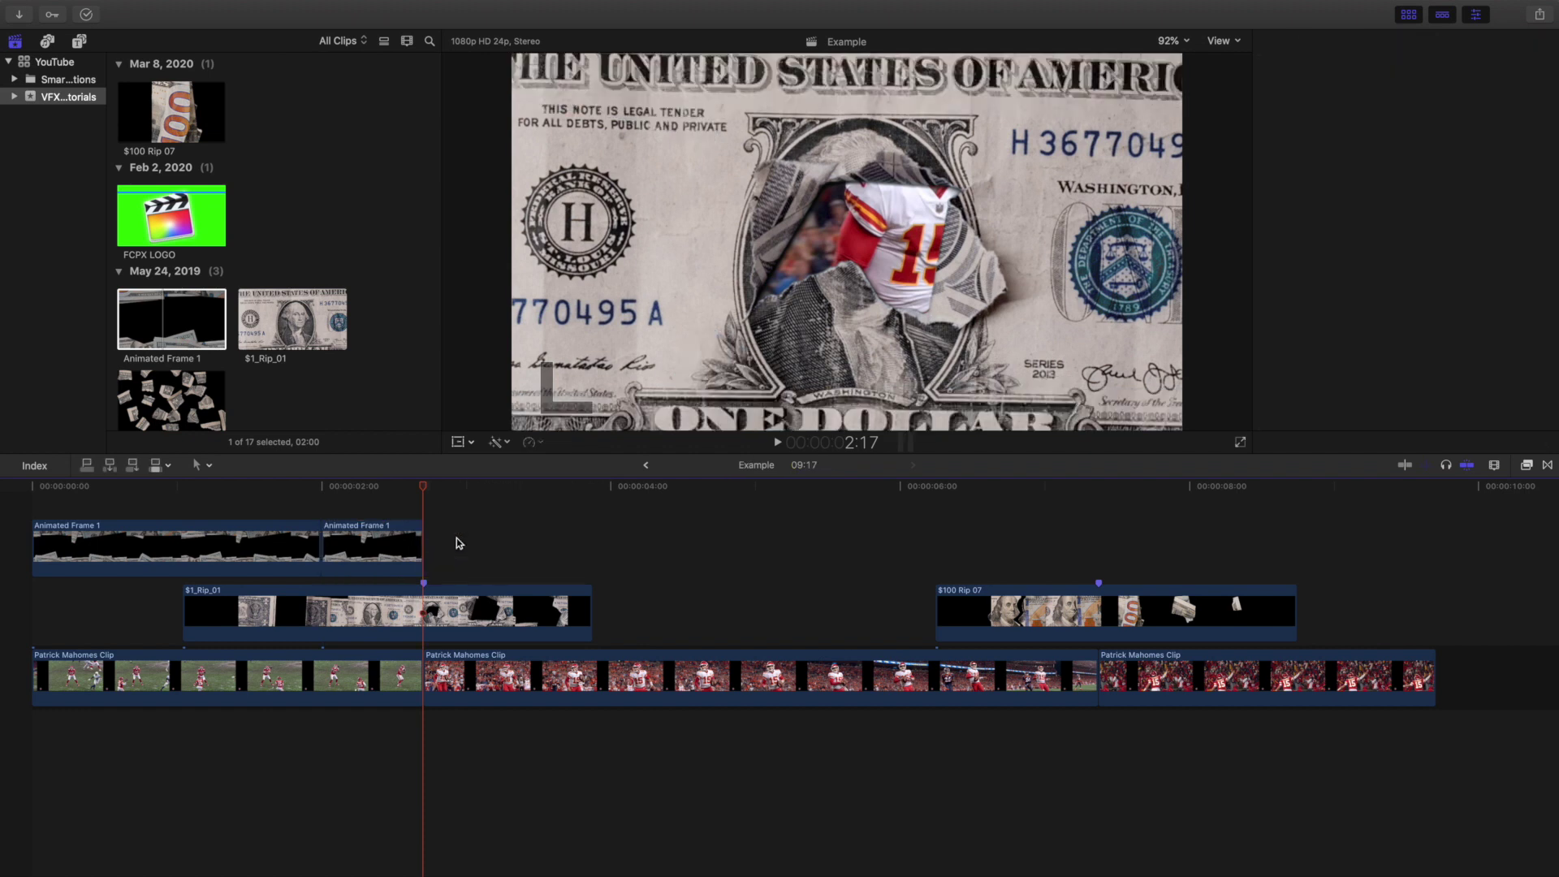
Play the sequence from the start to check the opening overlay, then pick $1_Wipe_03 in the browser.
left_click(26, 517)
key("space")
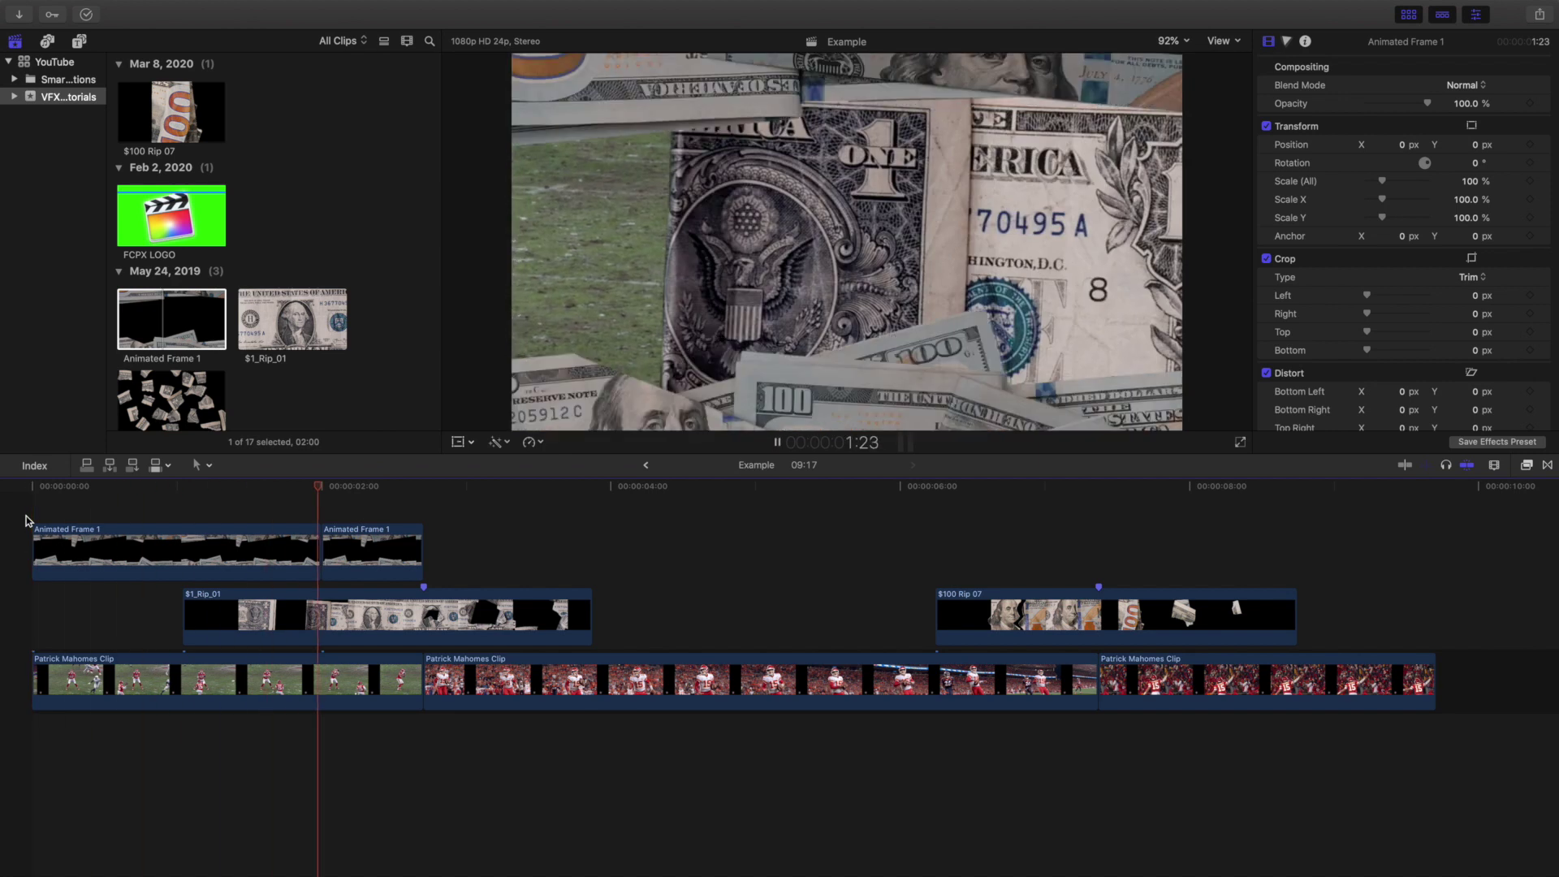
key("space")
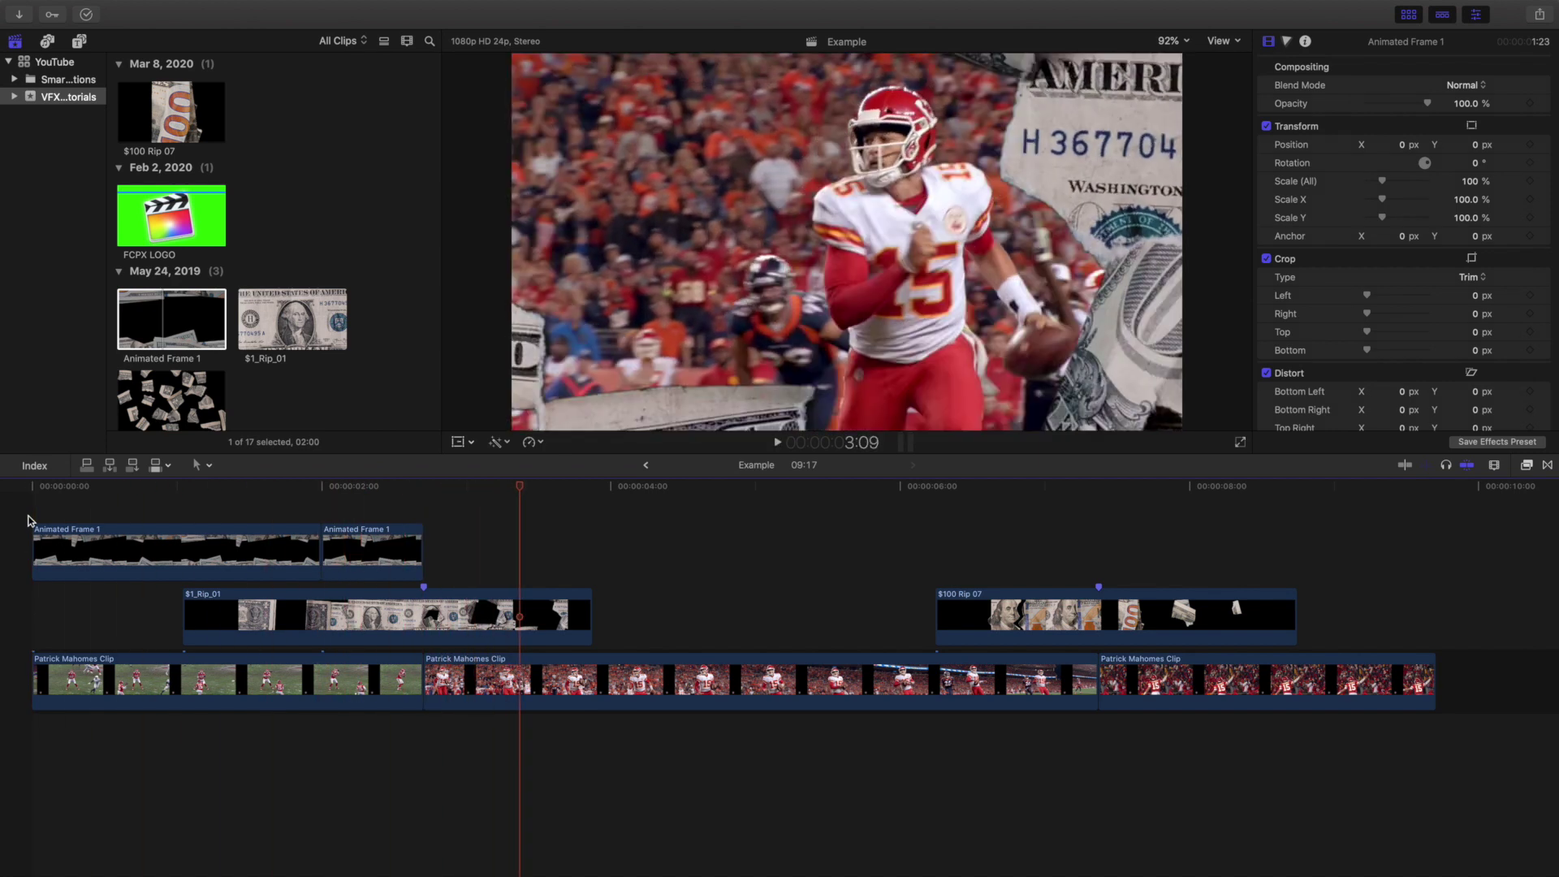
left_click(168, 392)
Place $1_Wipe_03 after $1_Rip_01, rotated -90° and scaled to 180%.
left_click_drag(167, 388, 588, 554)
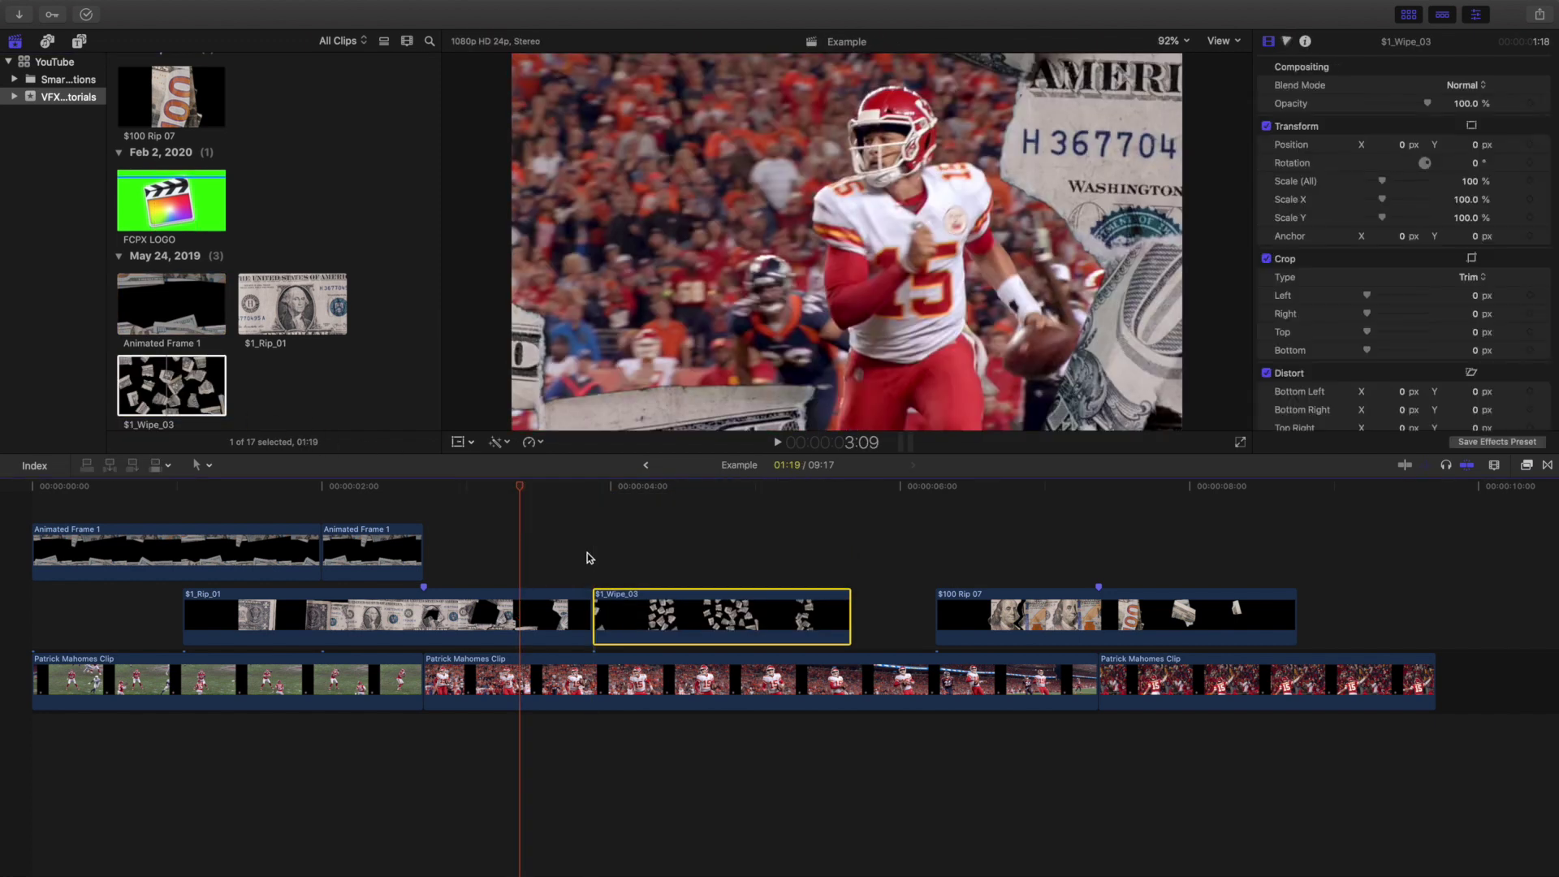
key("Down")
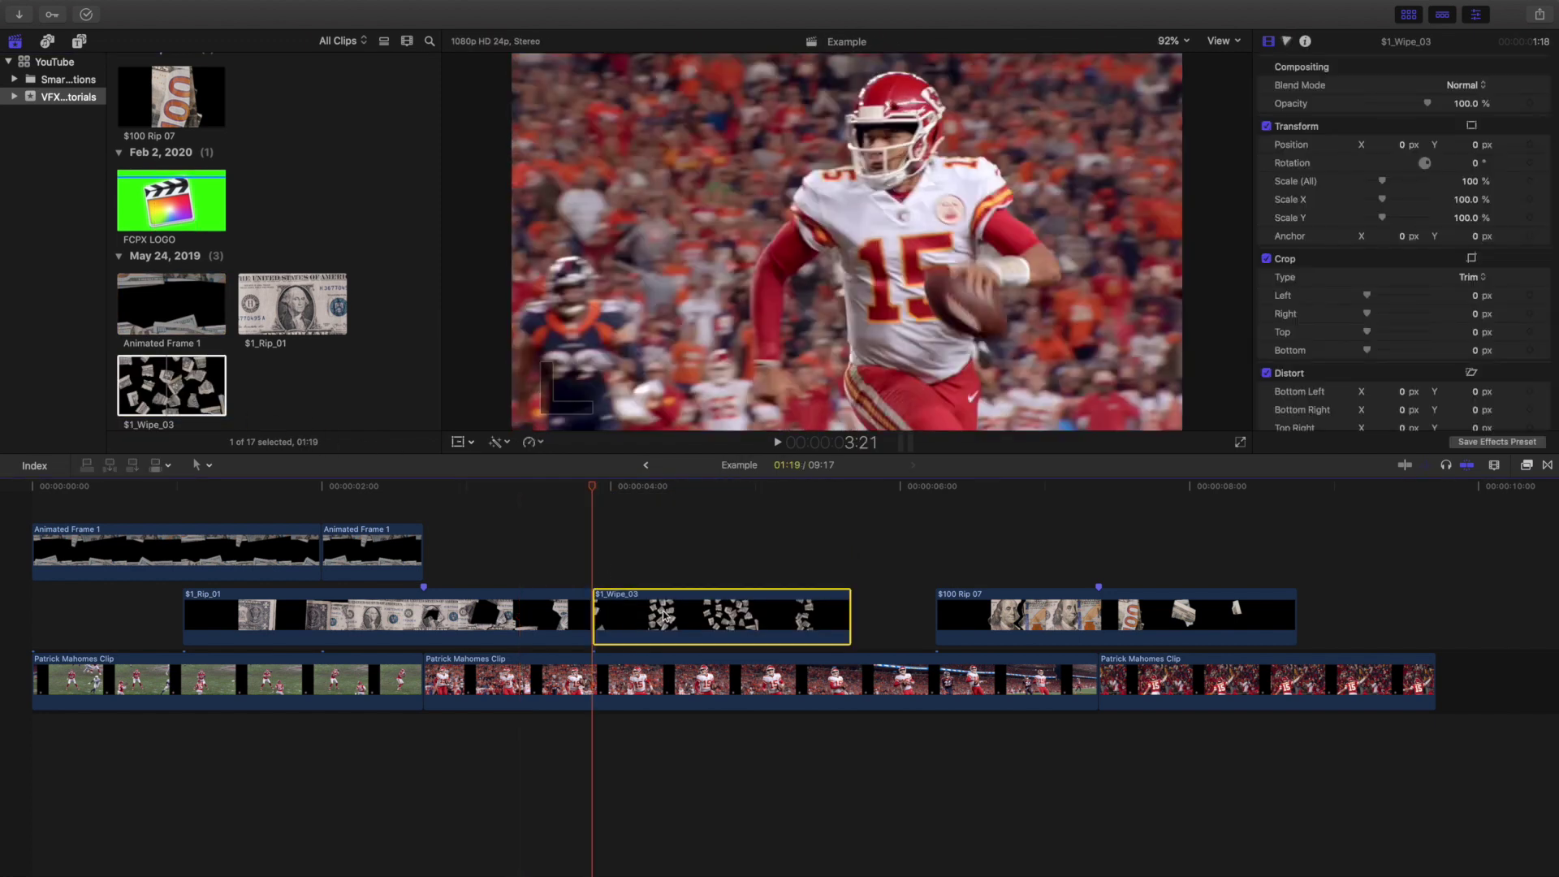
left_click(1474, 164)
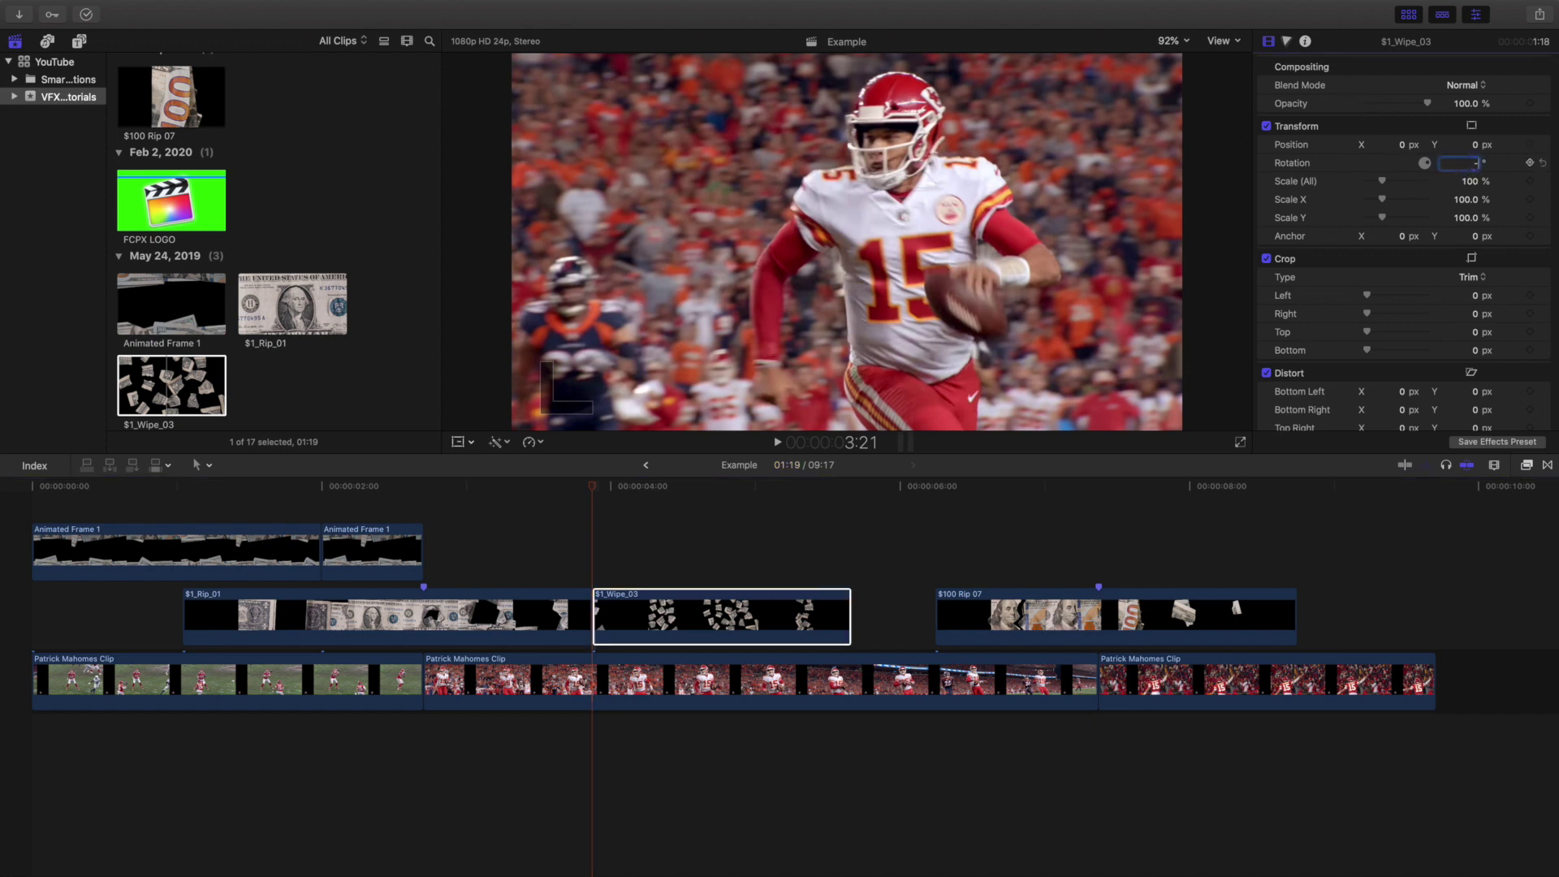
type("-90")
key("Return")
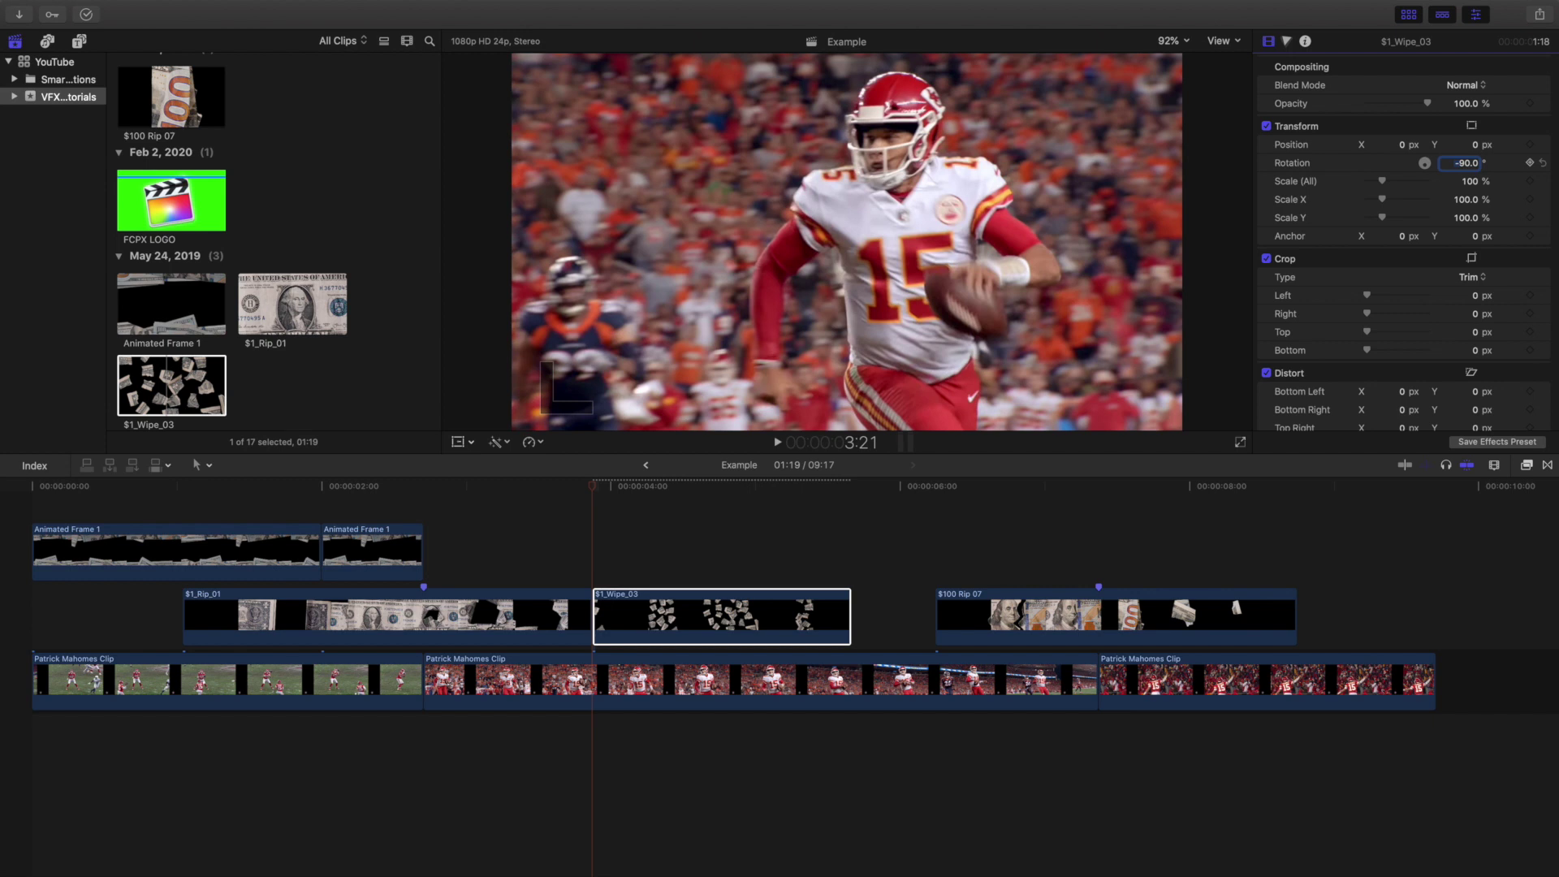
left_click(1470, 181)
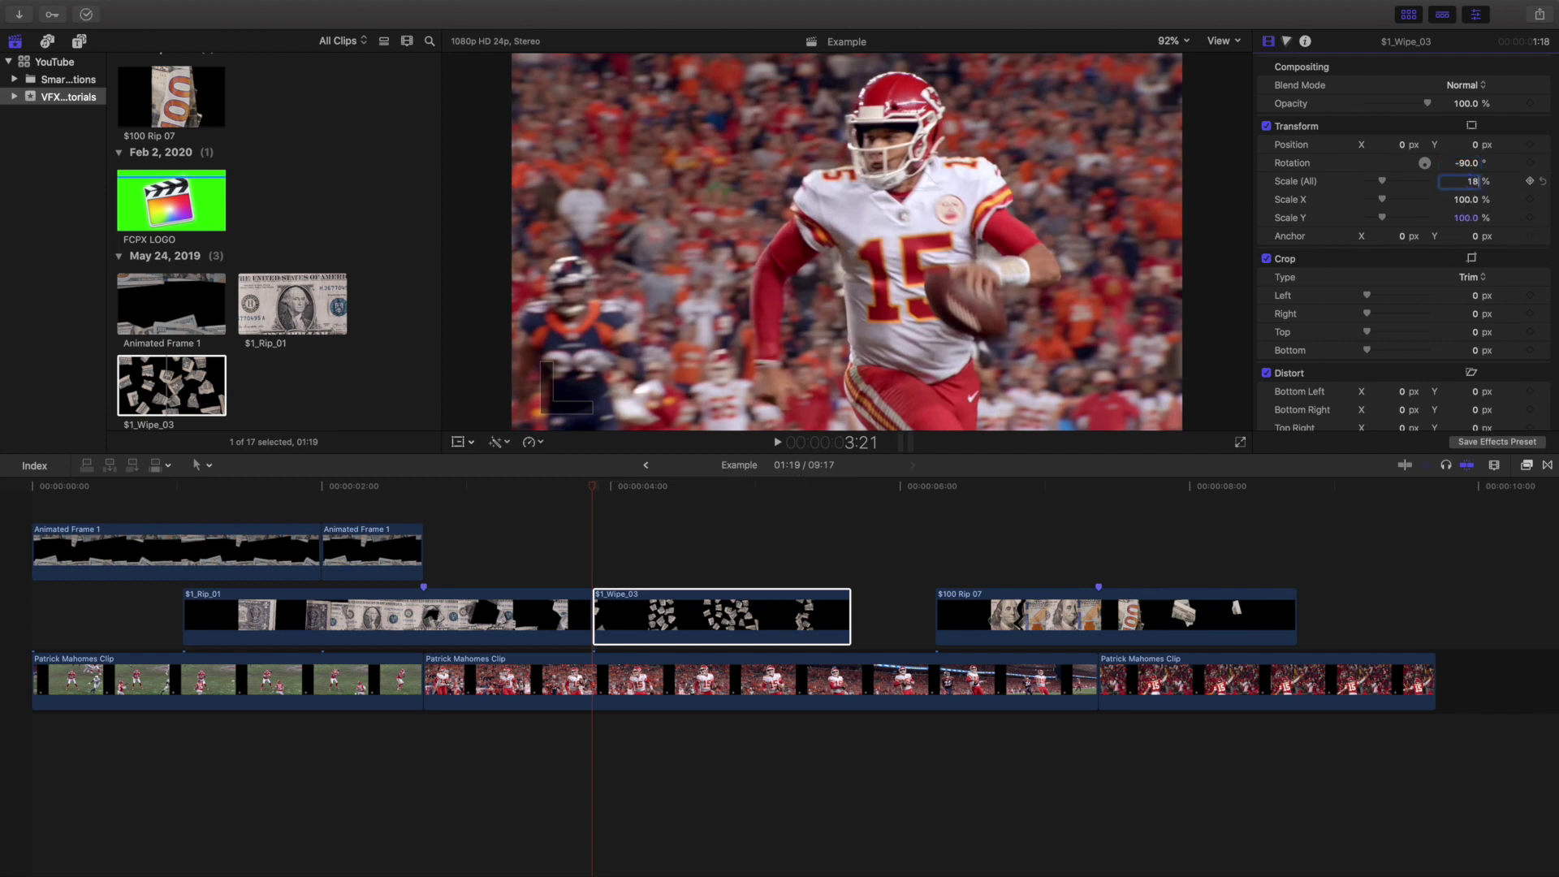
key("Return")
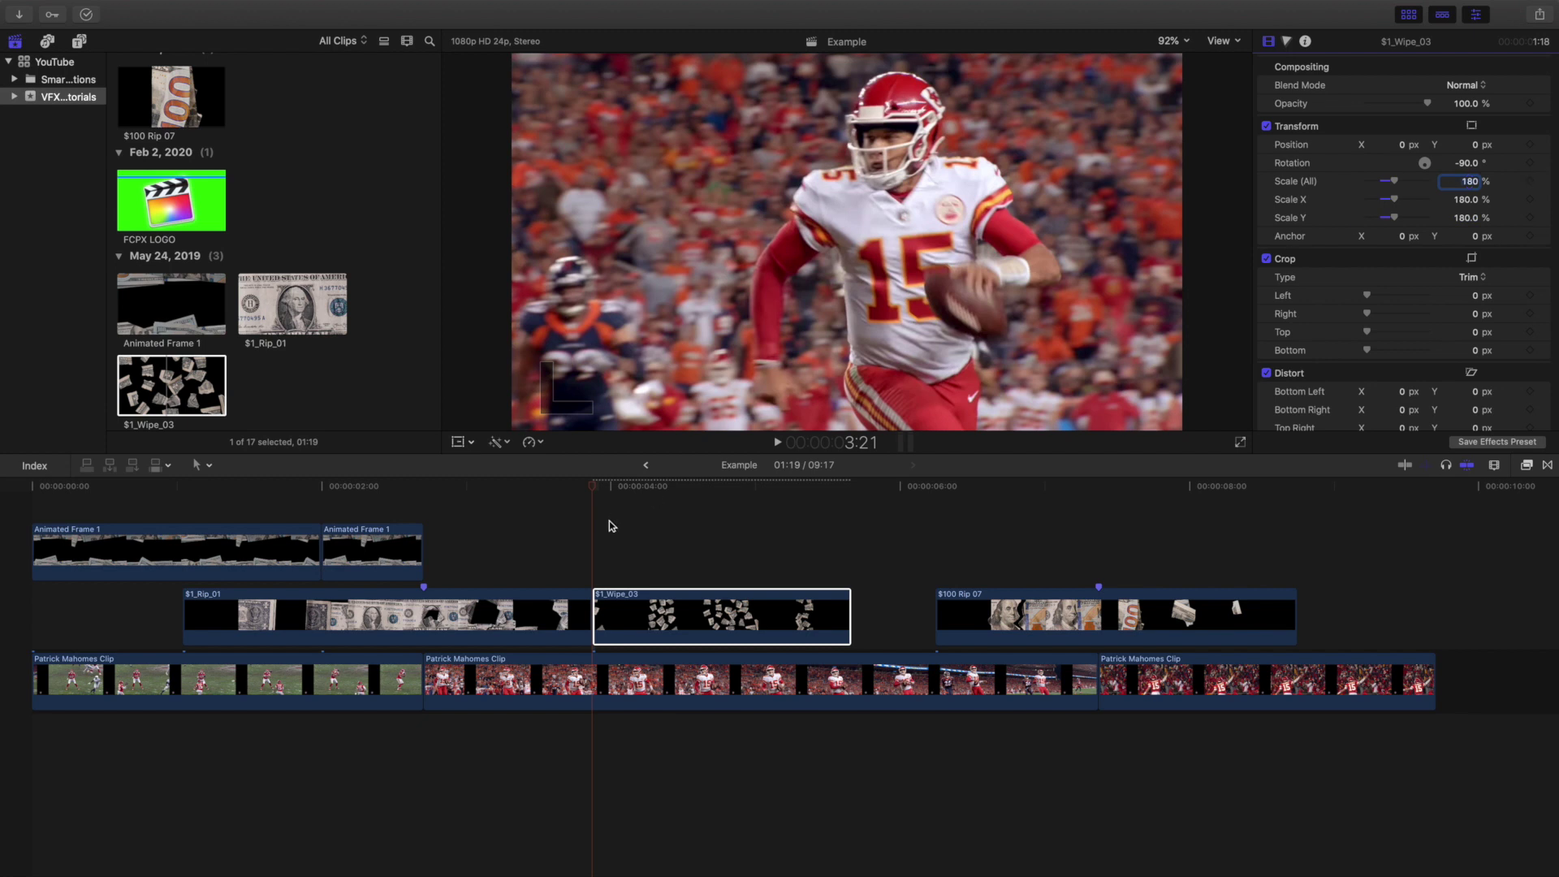
left_click(540, 529)
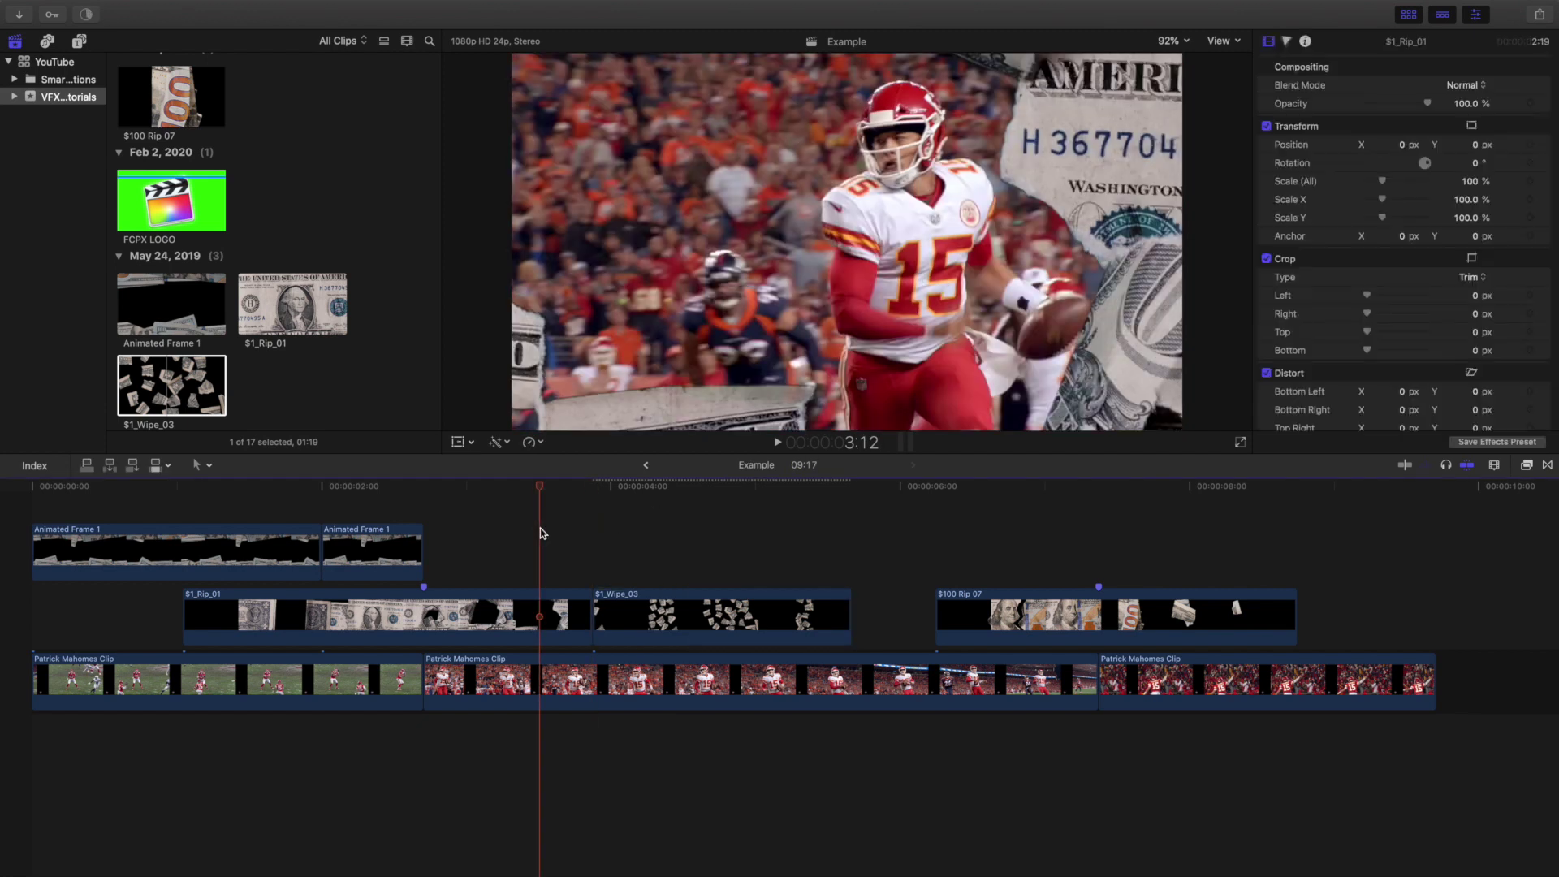
key("space")
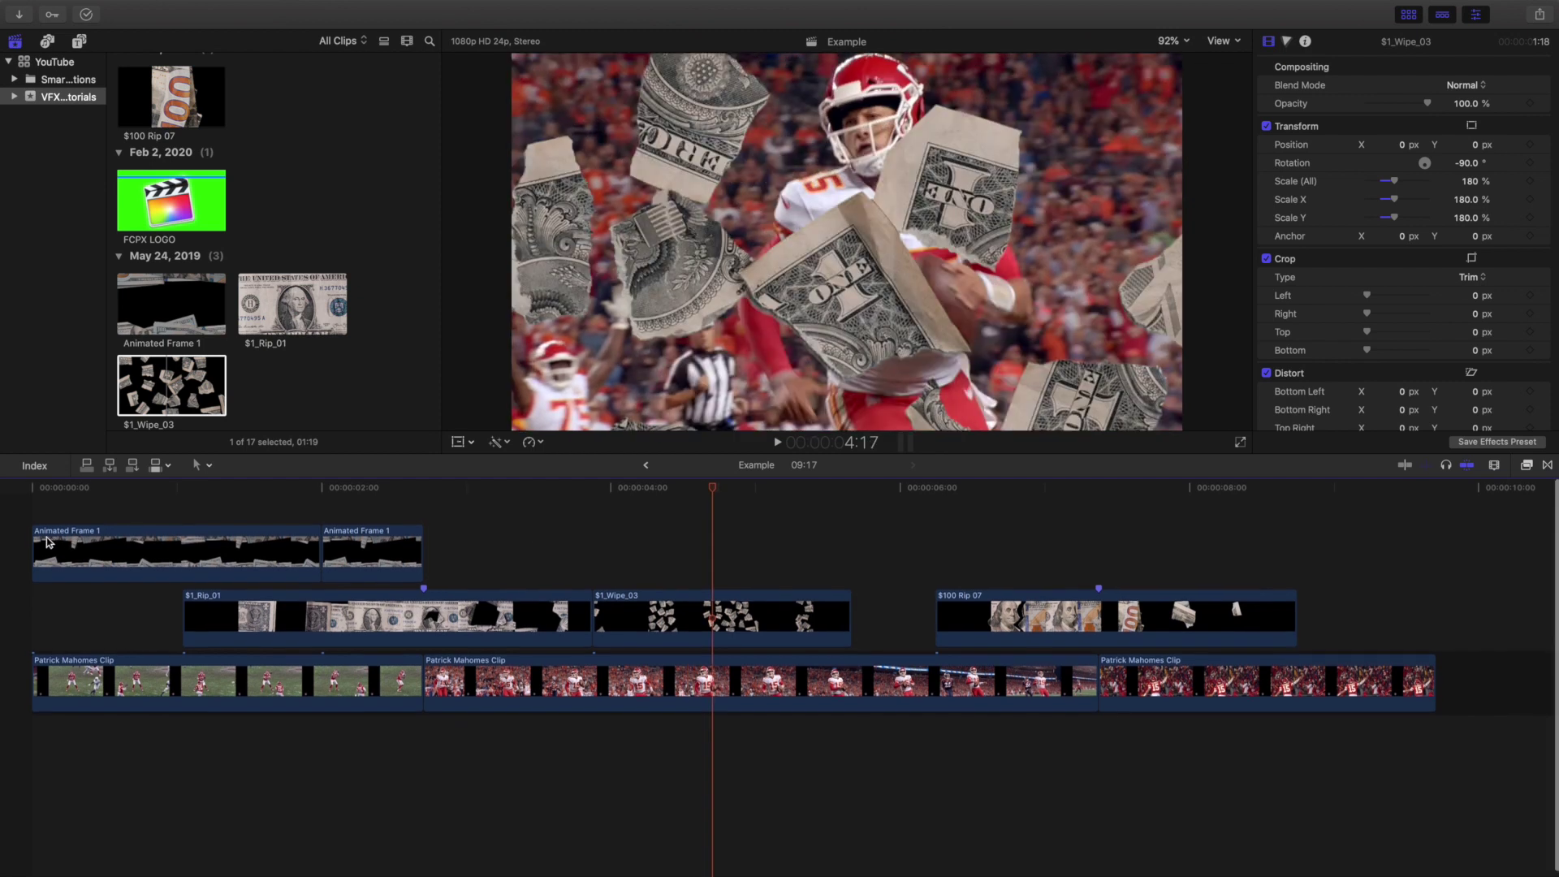
key("Home")
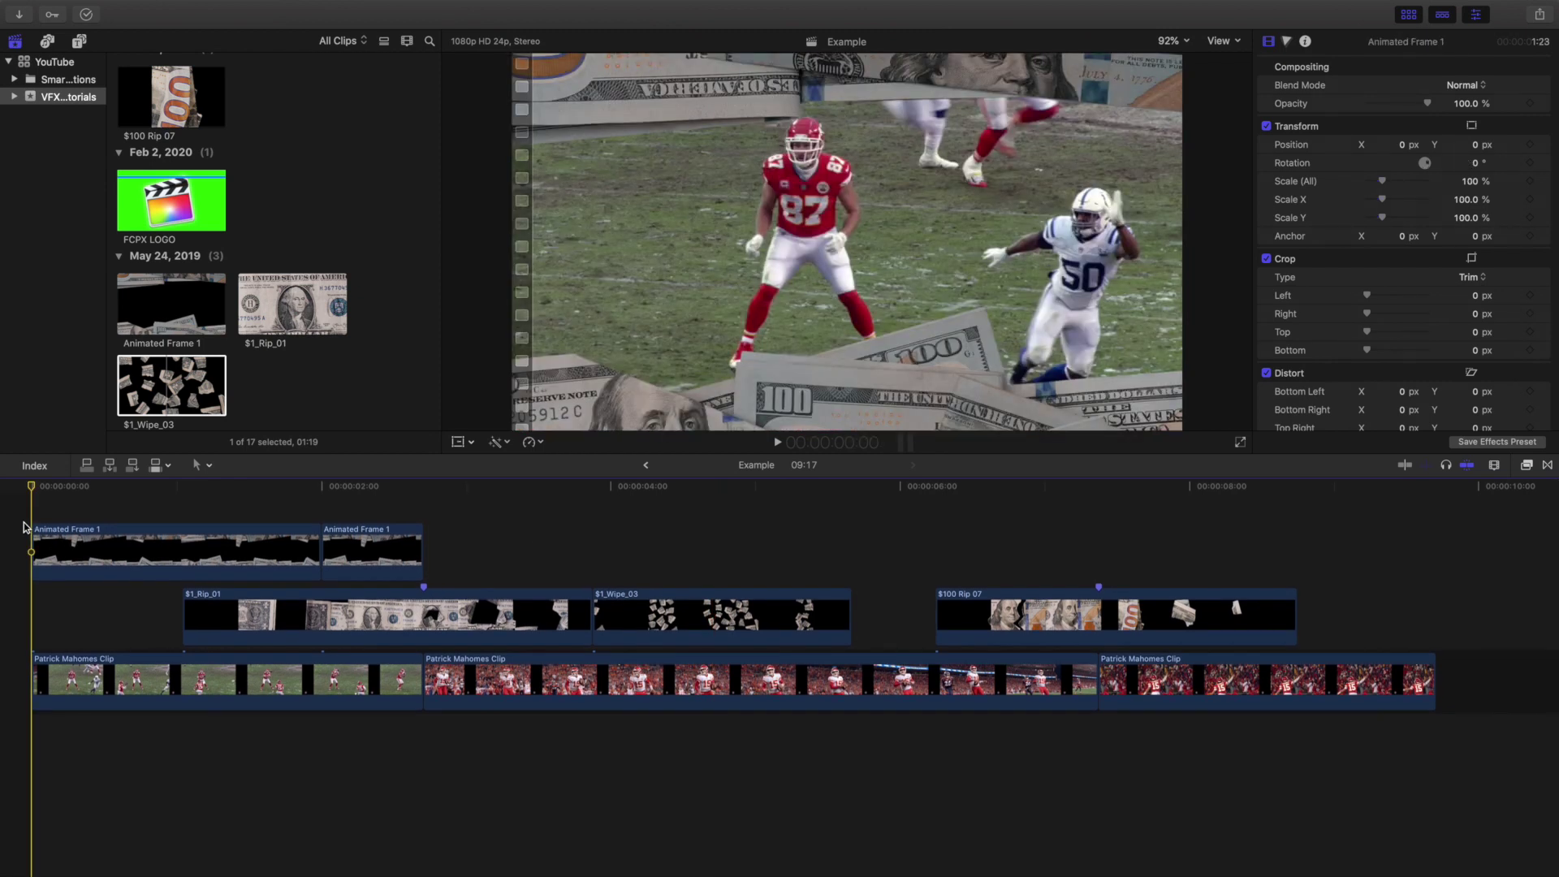
key("space")
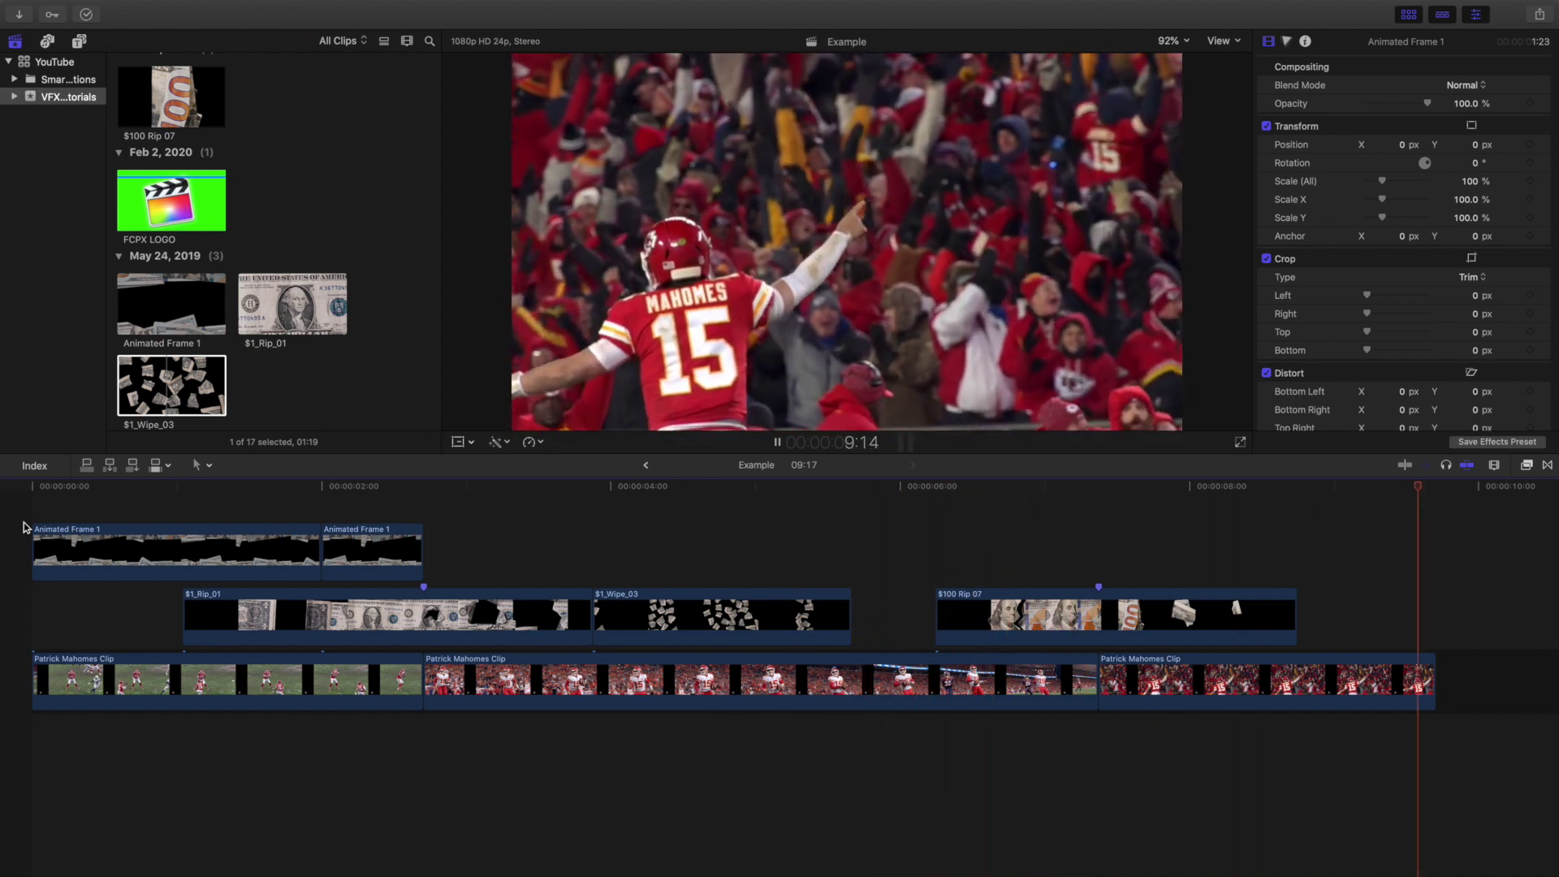
key("Home")
key("space")
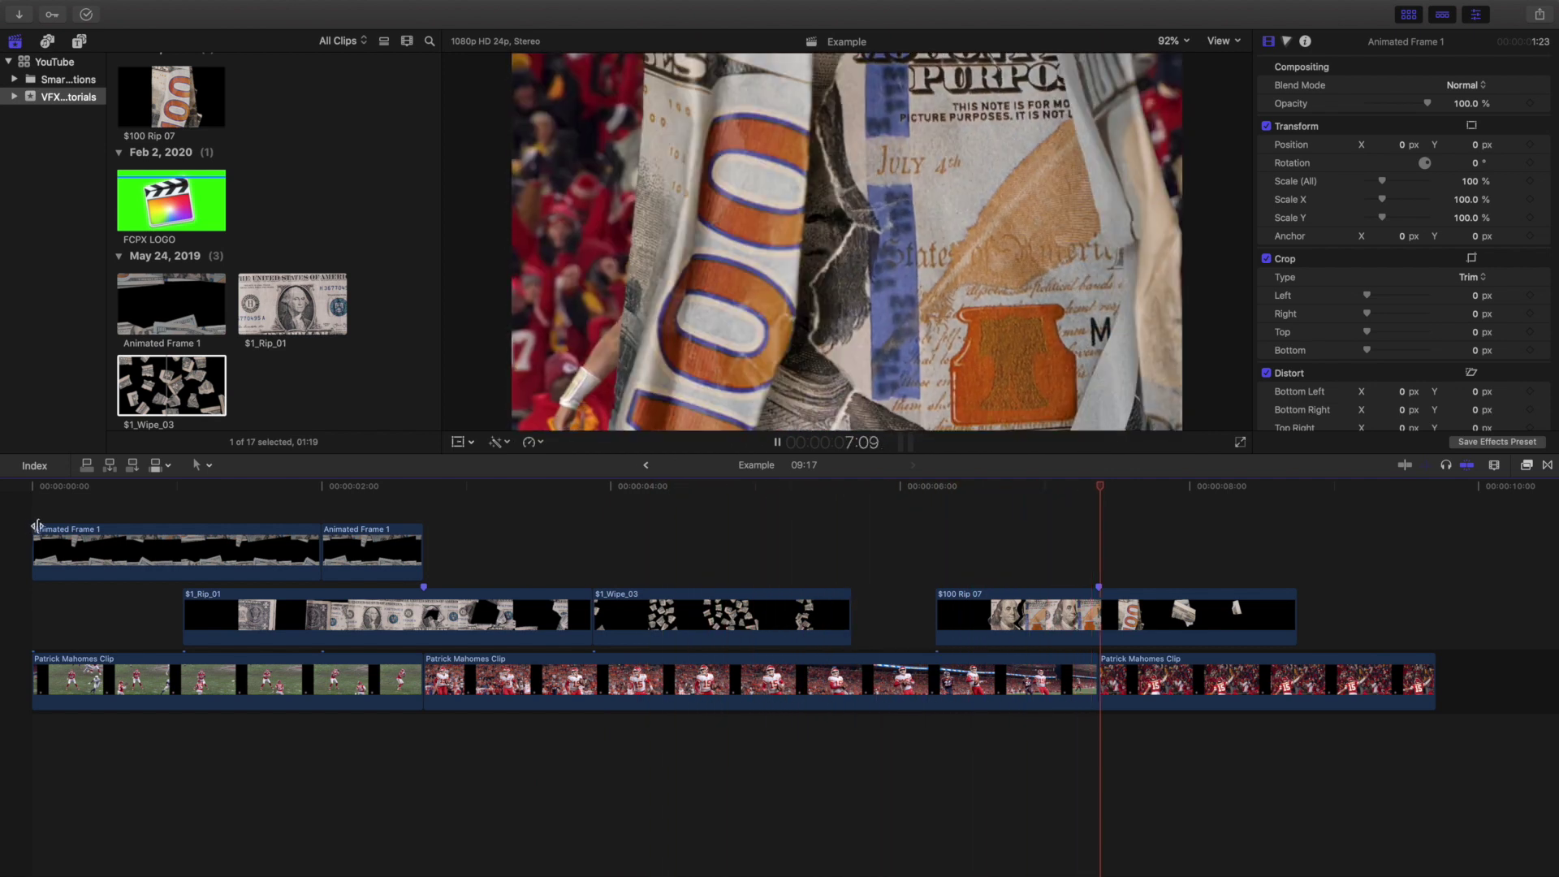
key("Home")
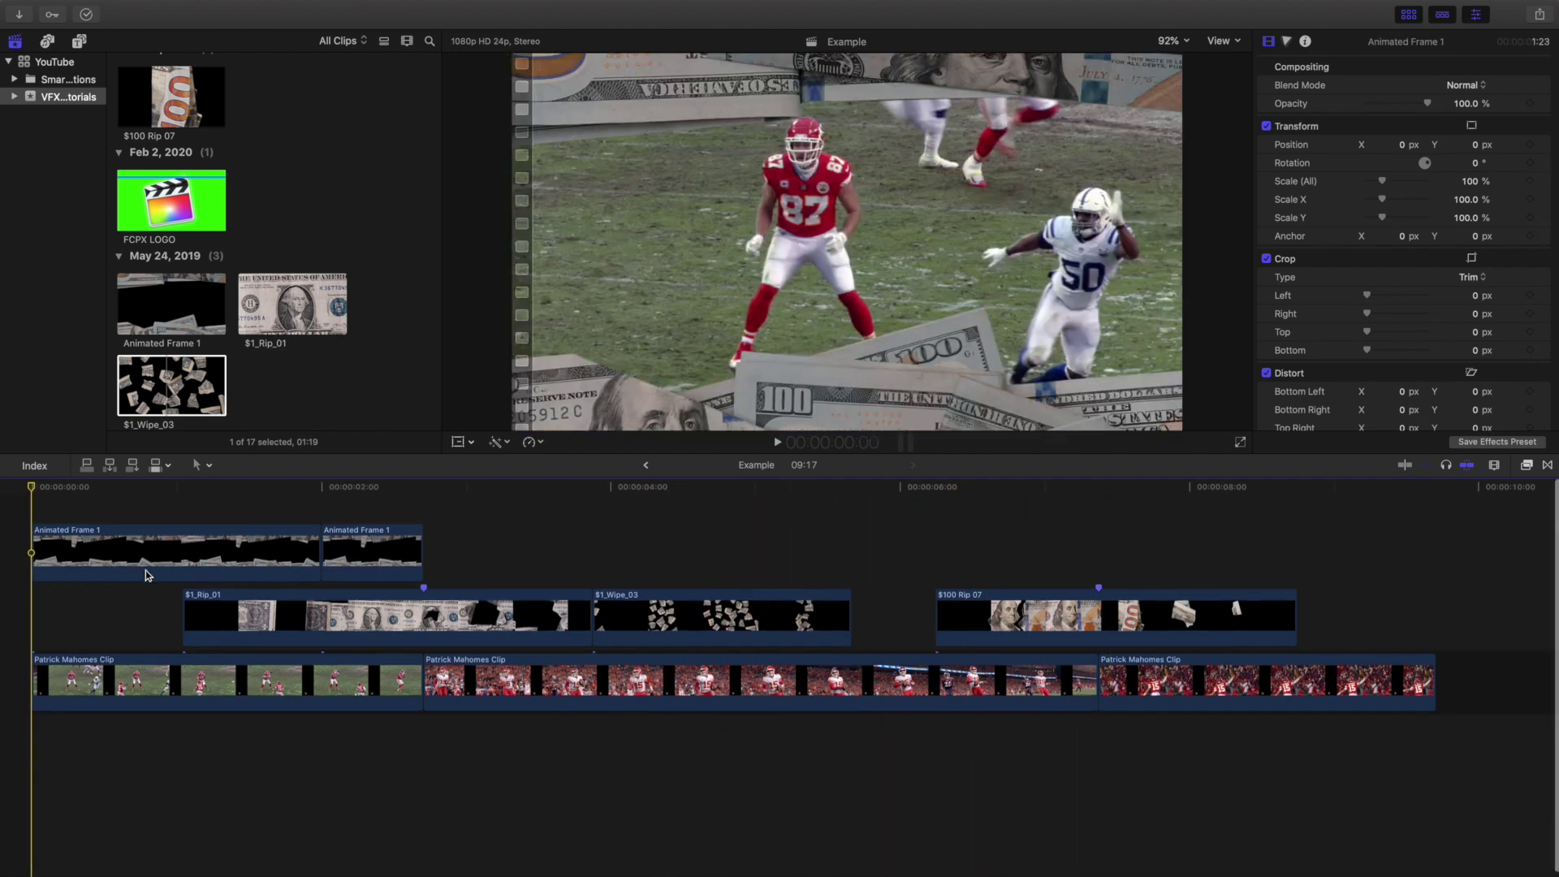
left_click(121, 540)
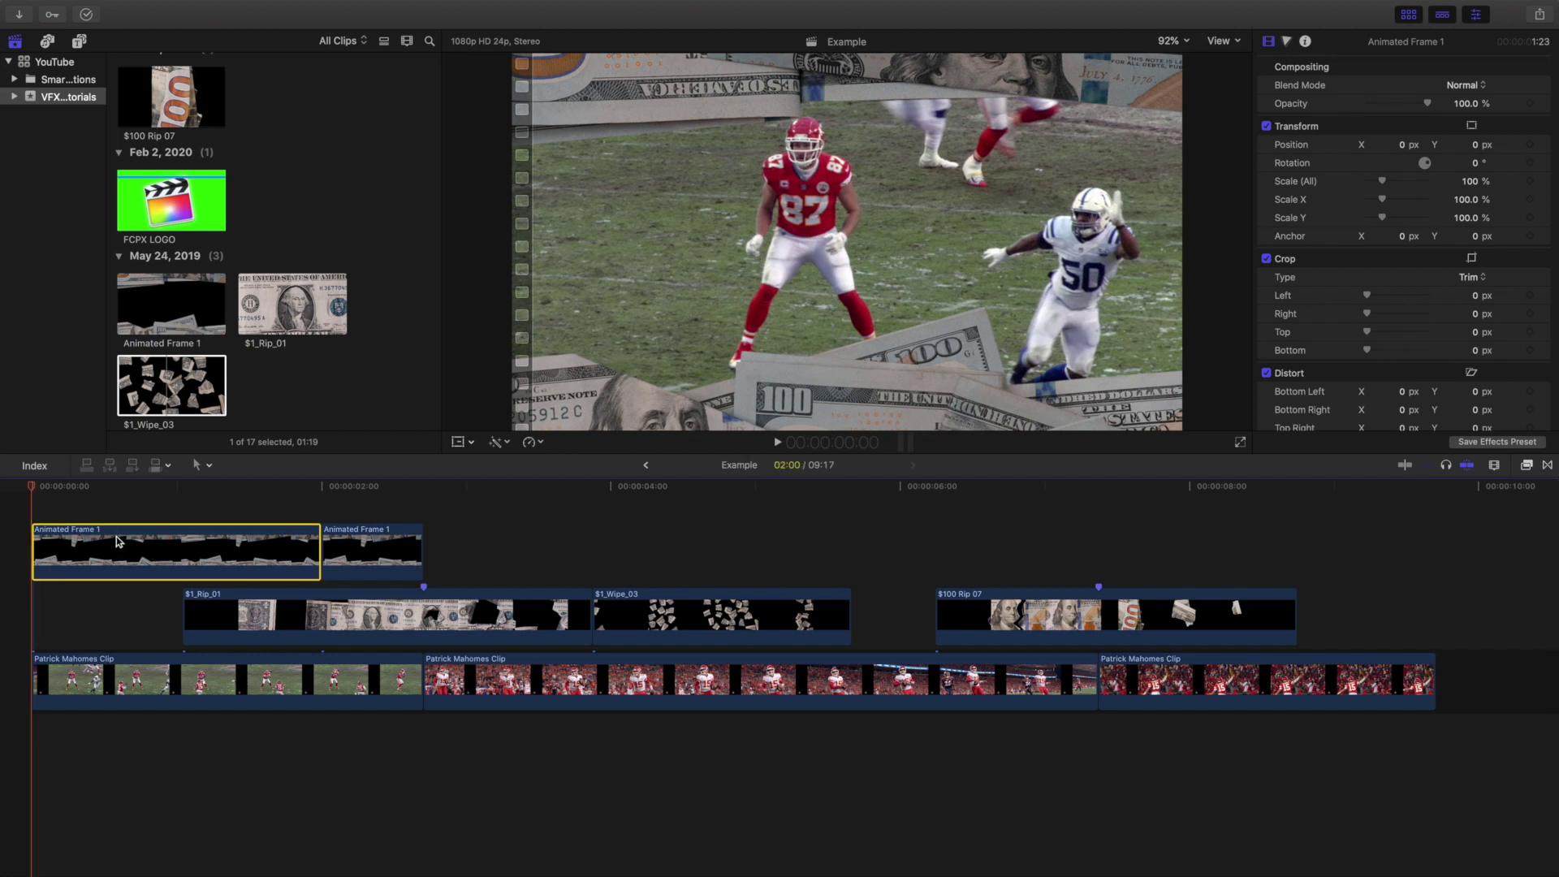
Duplicate the $1_Wipe_03 clip onto the lane above.
left_click(646, 576)
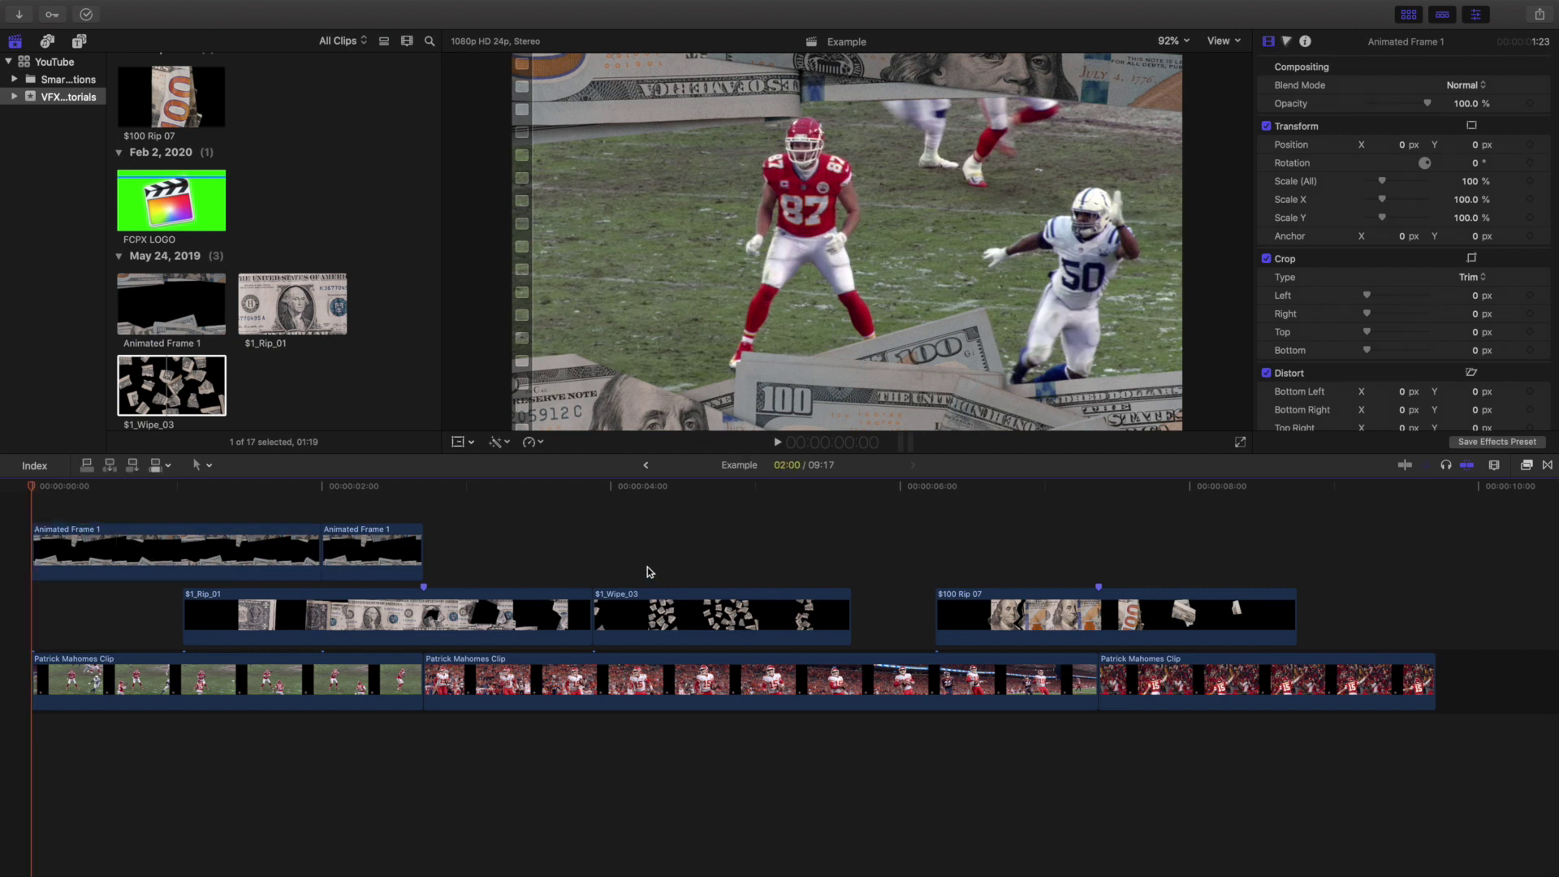
left_click(647, 603)
left_click_drag(642, 605, 645, 555)
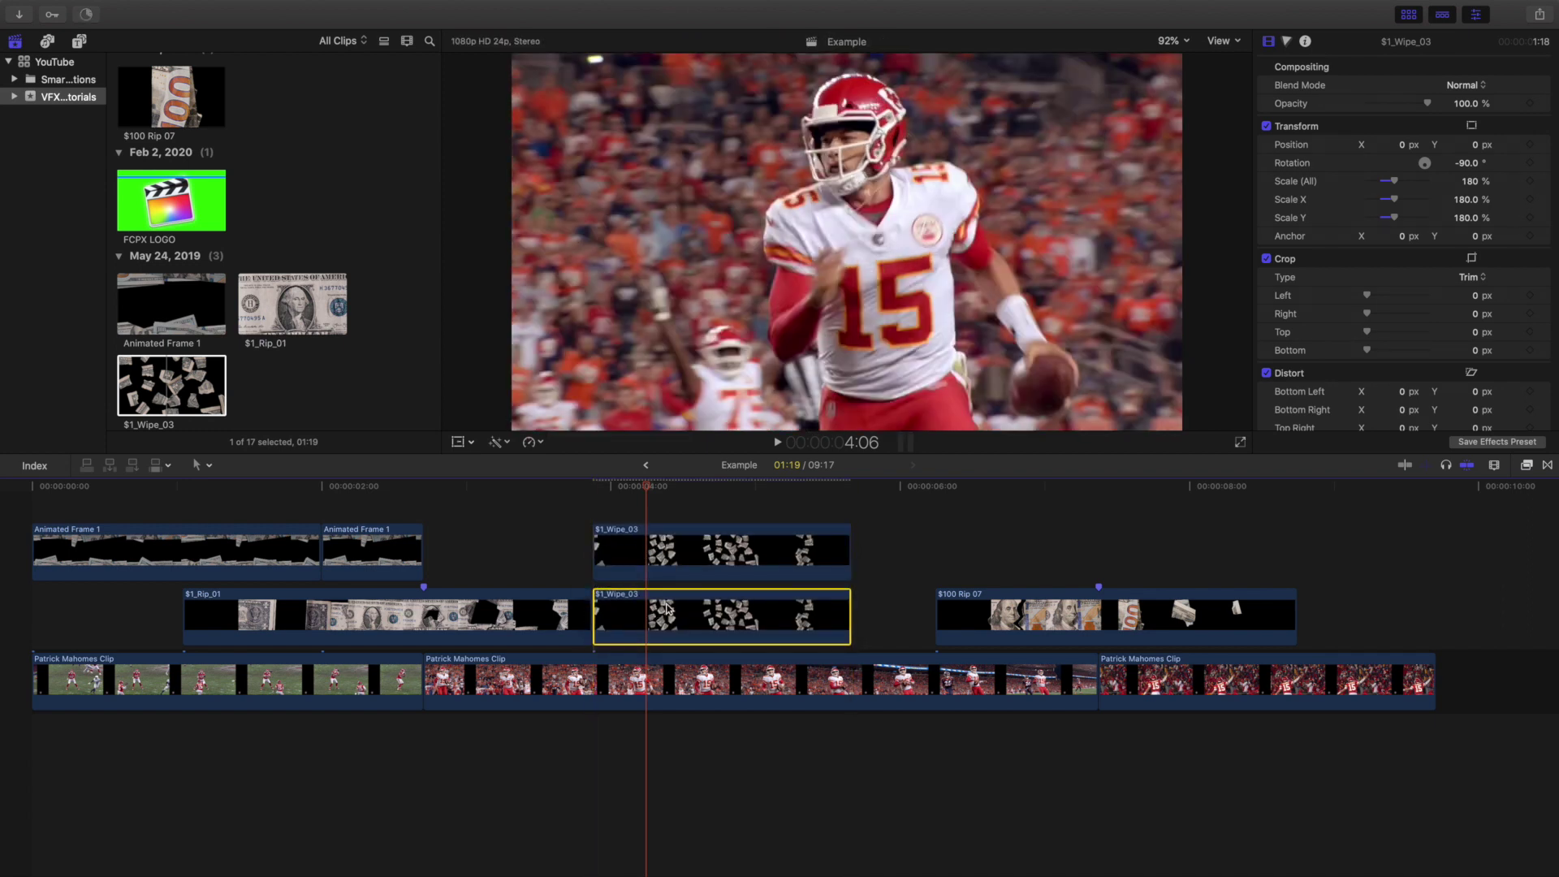
Add a Color Board to the lower copy: exposure 92%, saturation 95%, blue tint.
left_click(1286, 43)
left_click(1322, 68)
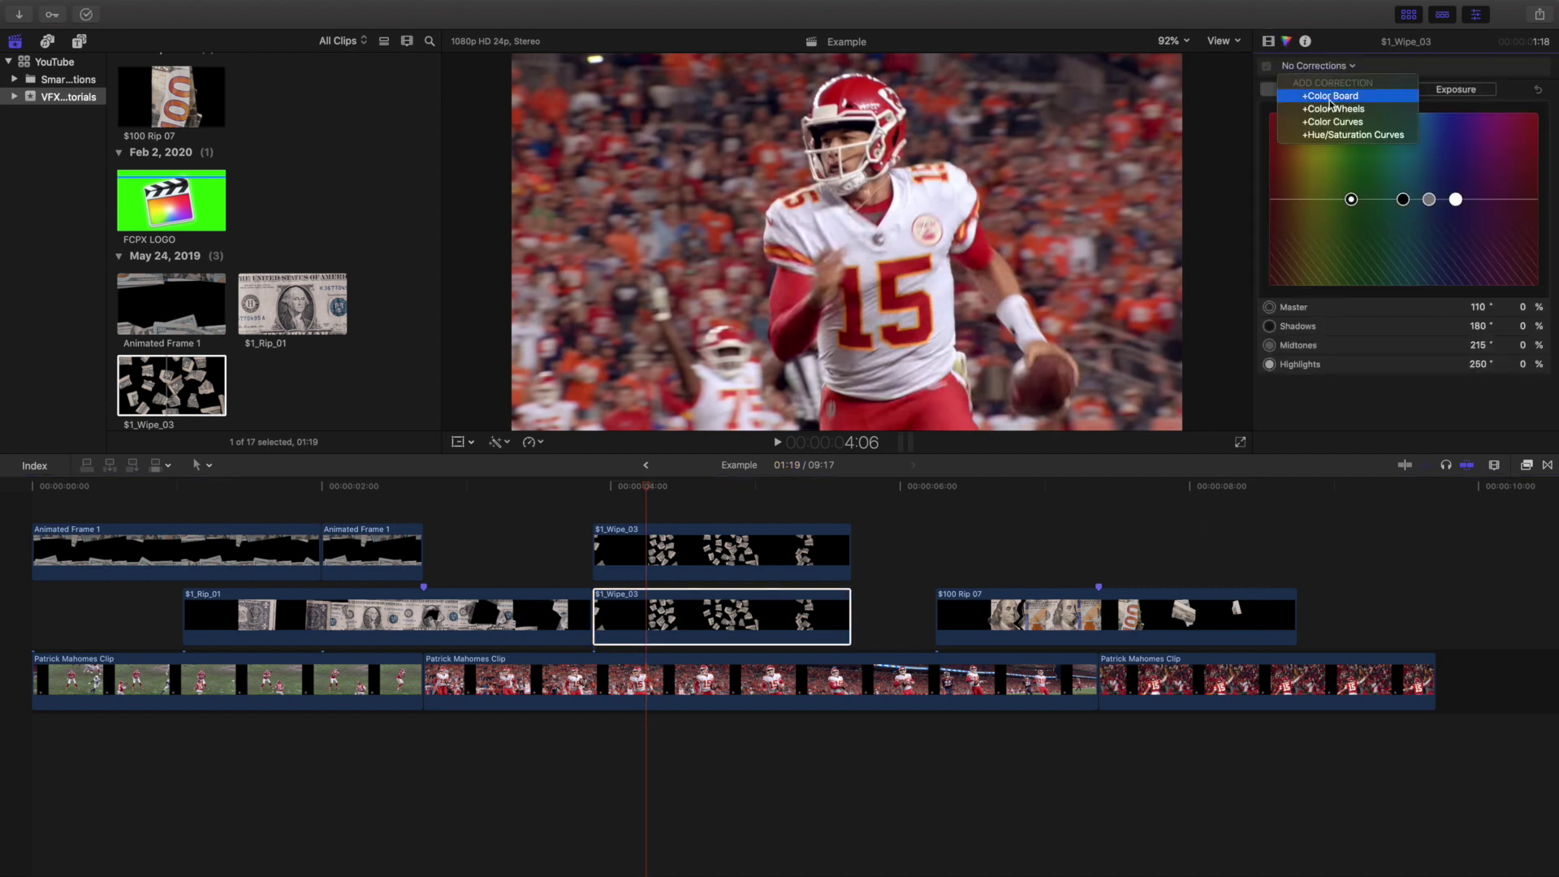
left_click(1330, 104)
left_click(1438, 92)
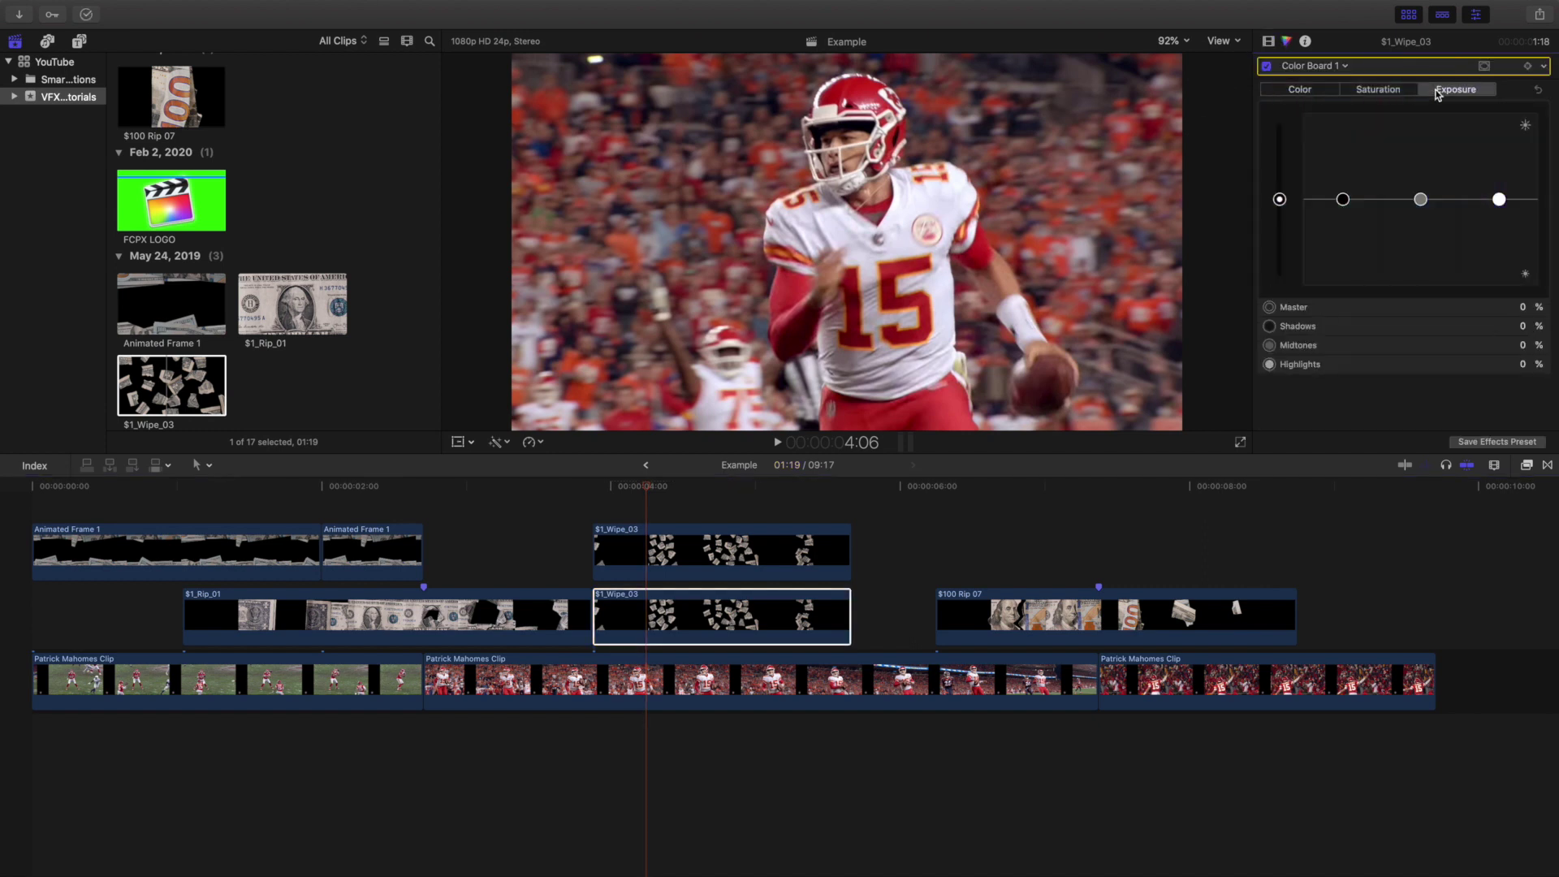
left_click_drag(1279, 199, 1283, 121)
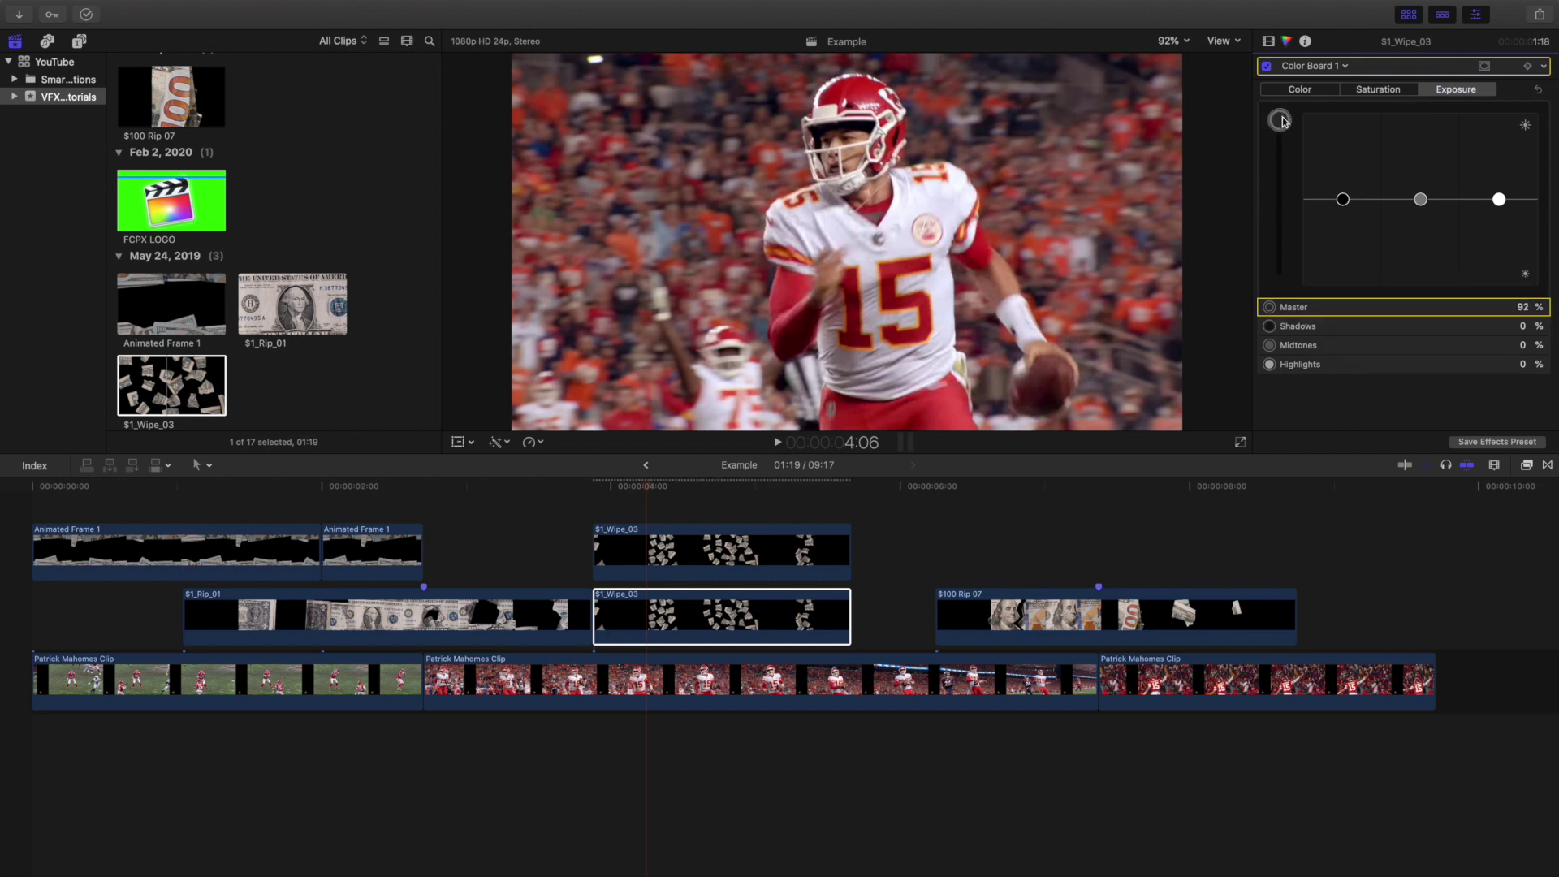
left_click(1362, 95)
left_click_drag(1279, 200, 1280, 116)
left_click(1295, 97)
left_click_drag(1351, 202, 1431, 125)
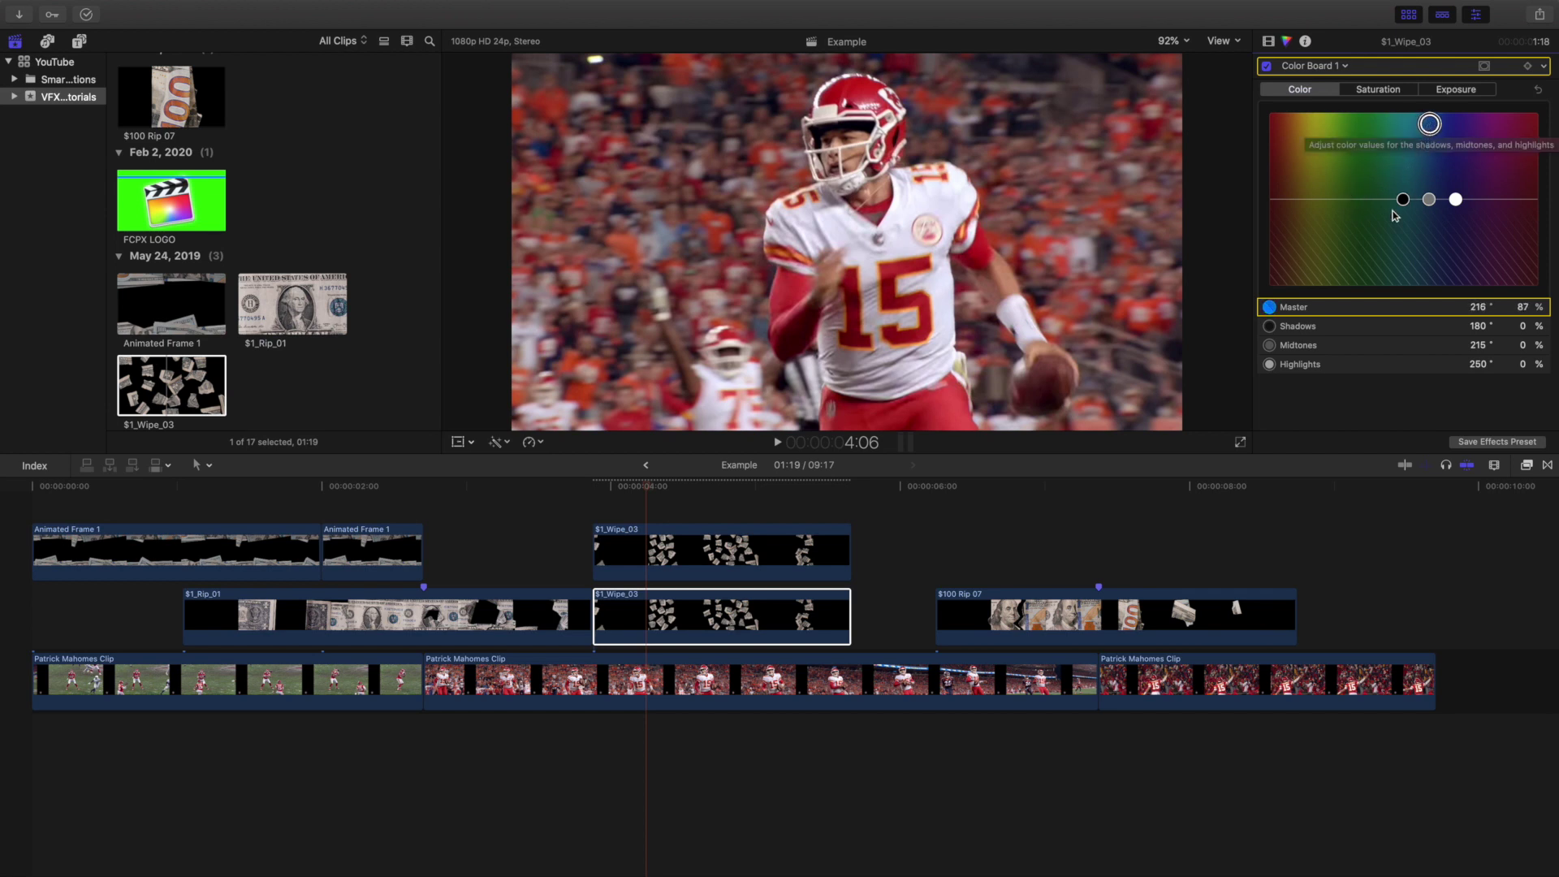
Apply the Focus blur effect to the lower $1_Wipe_03 copy.
left_click(1526, 466)
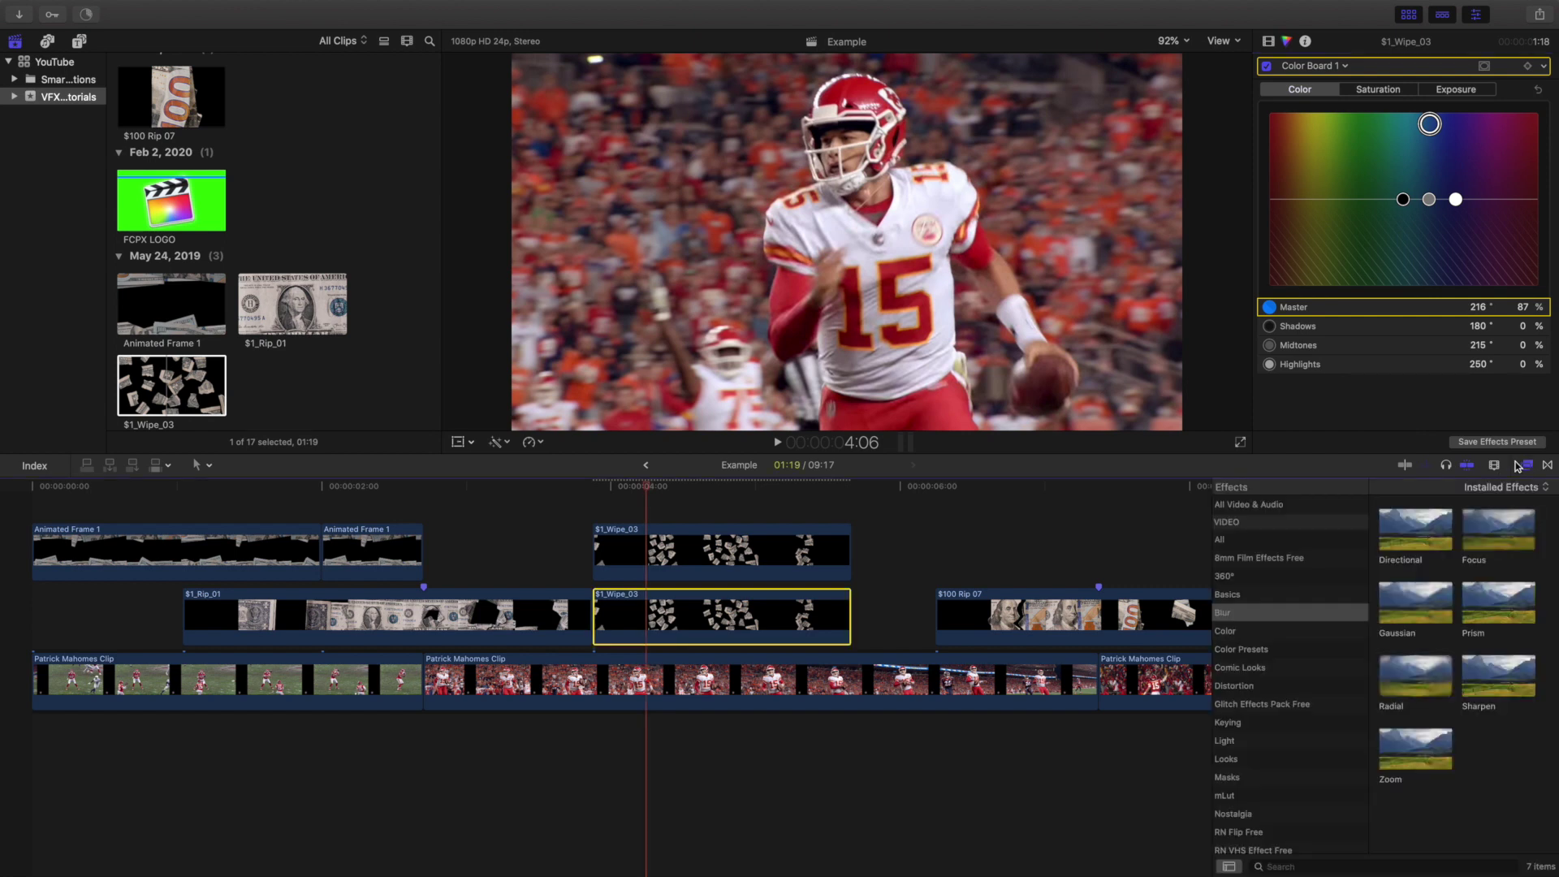
left_click(1272, 611)
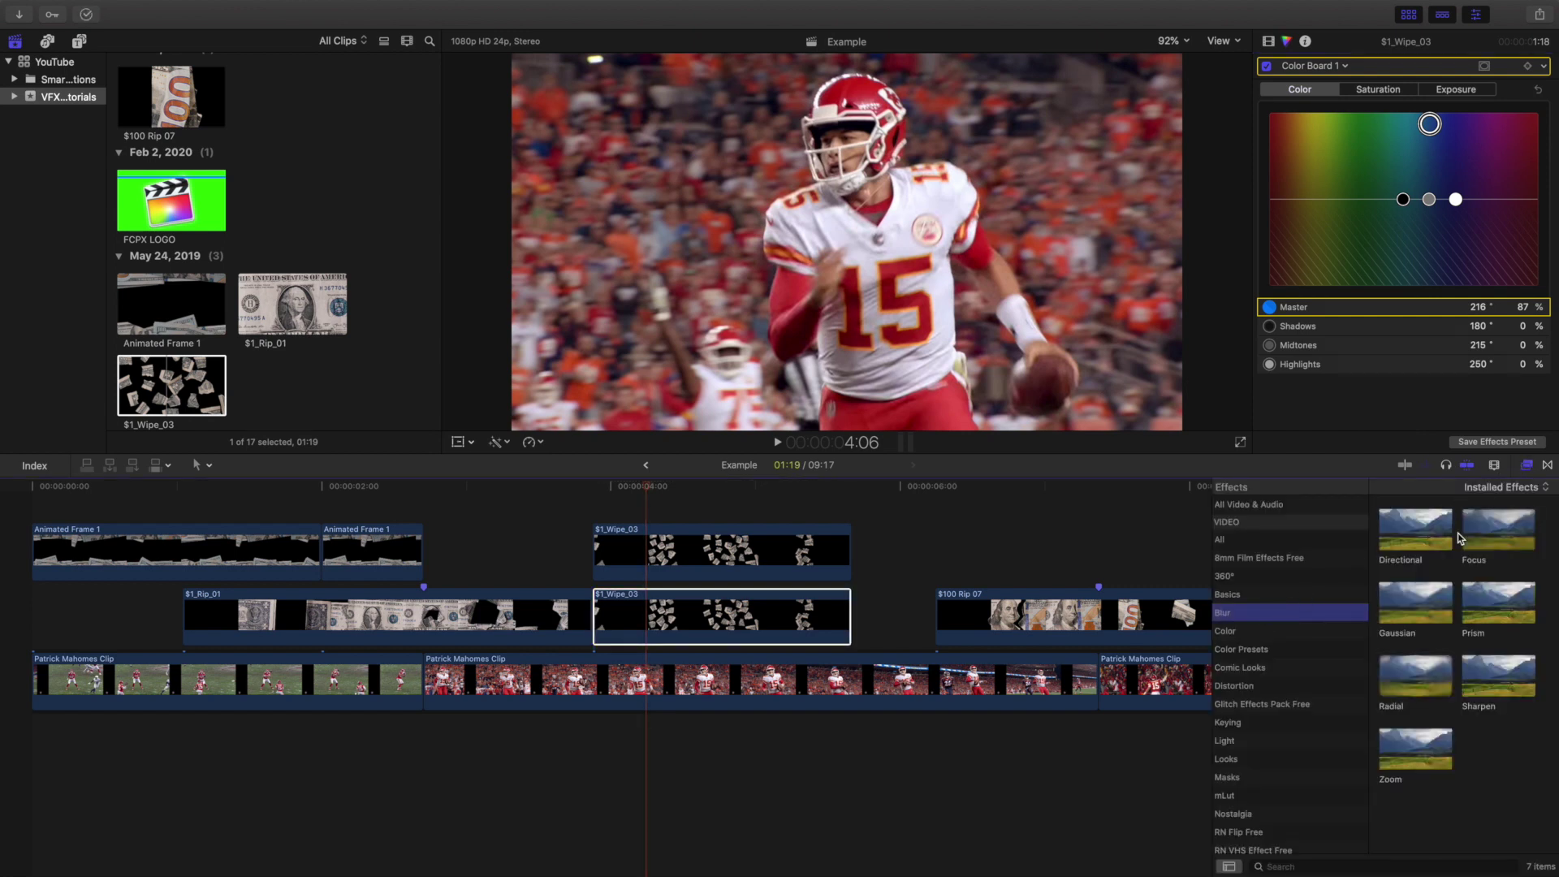
left_click_drag(1490, 536, 749, 612)
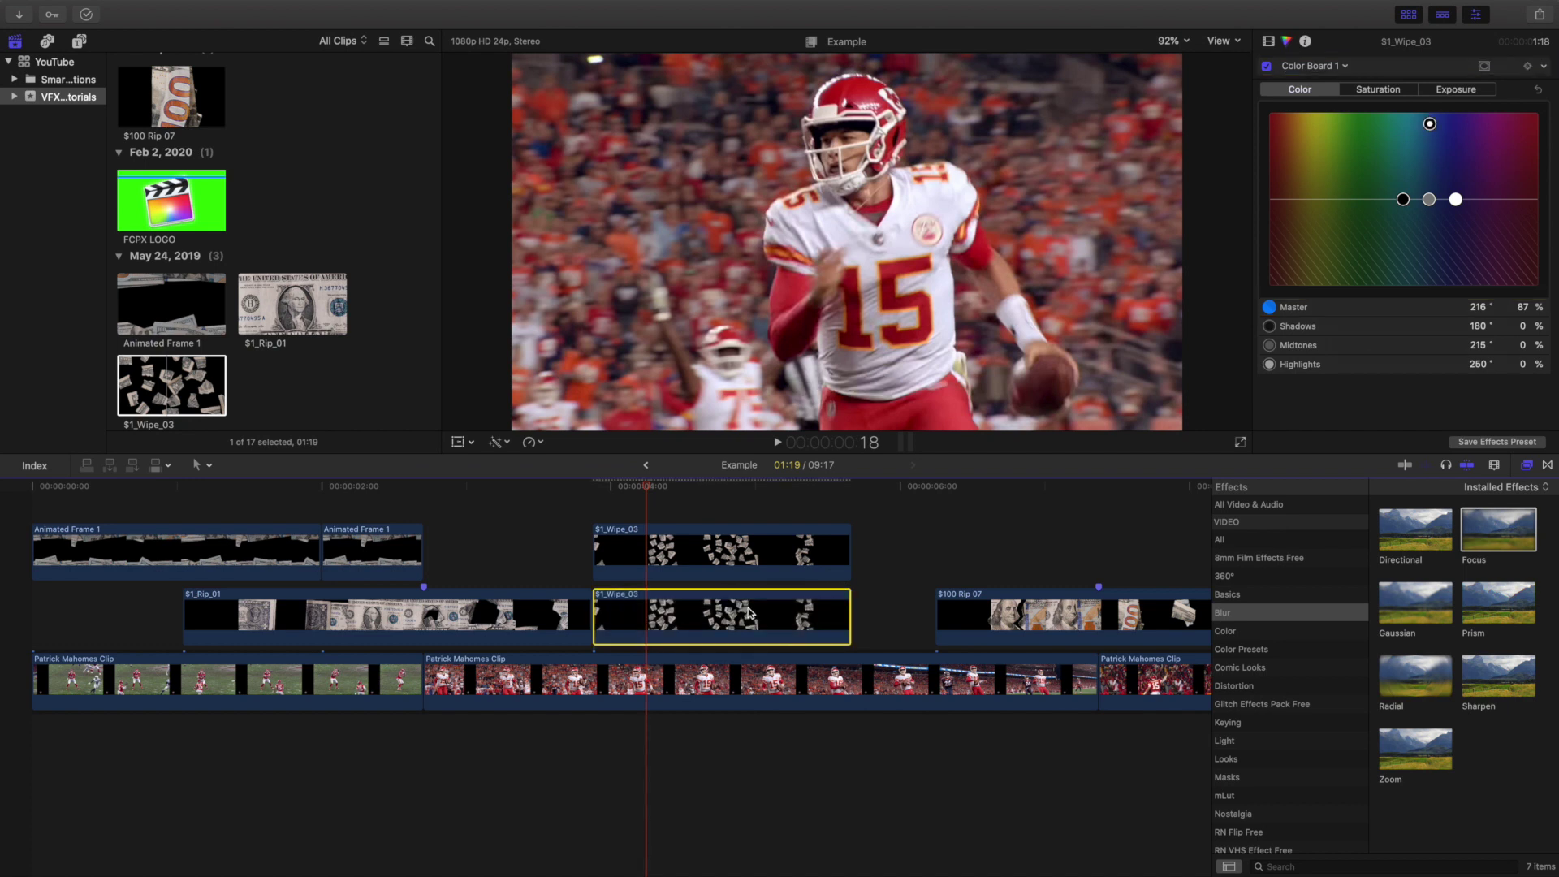
At 4:17, disable the lower copy and then the upper clip to compare the glow.
left_click(718, 521)
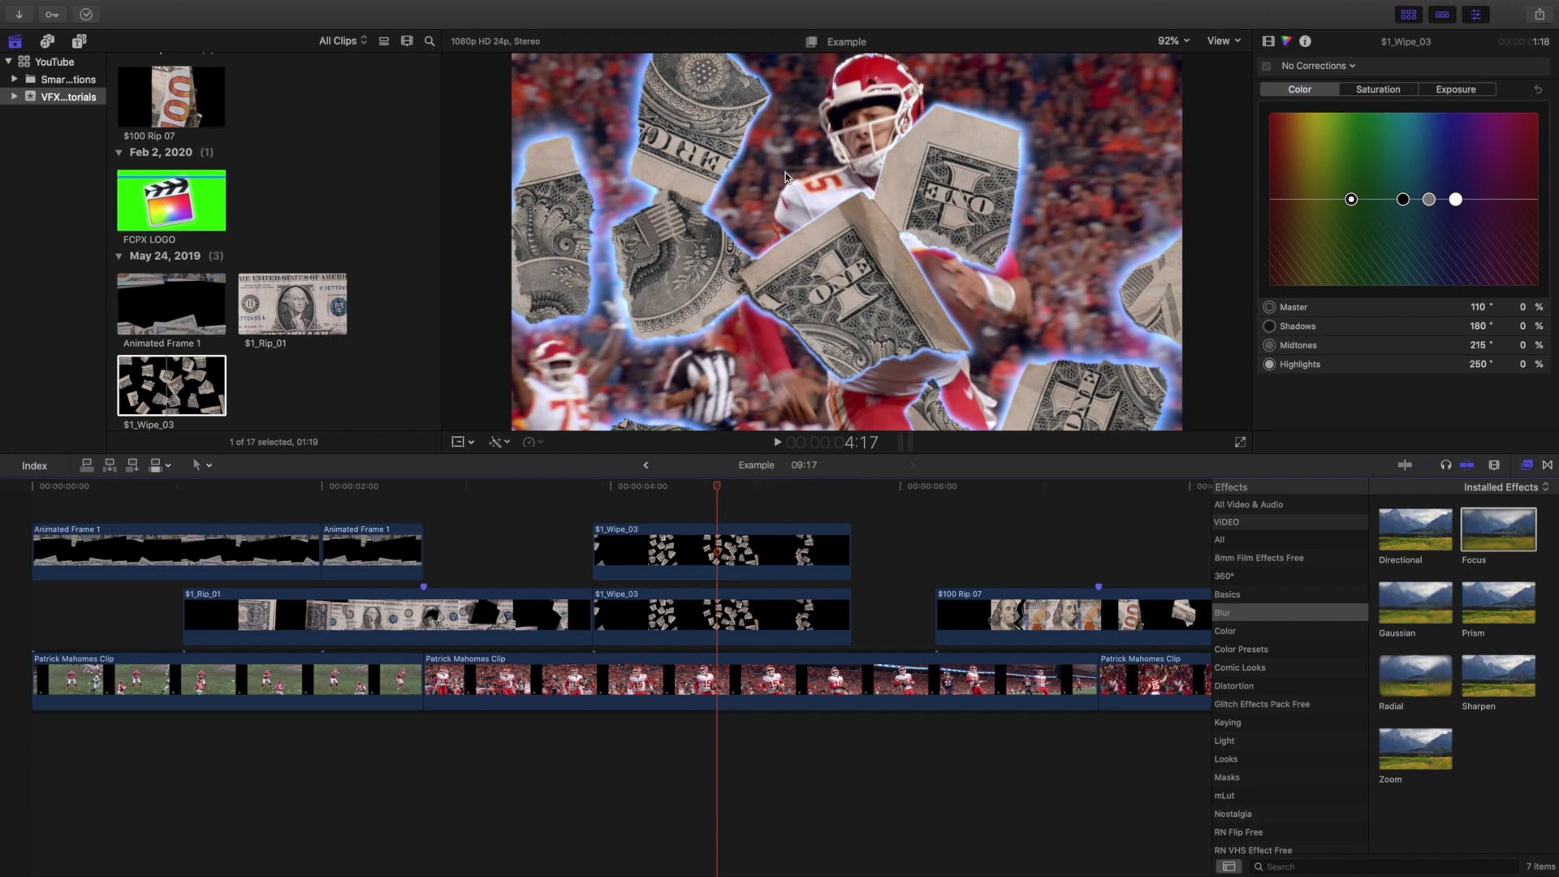
left_click(717, 562)
left_click(728, 627)
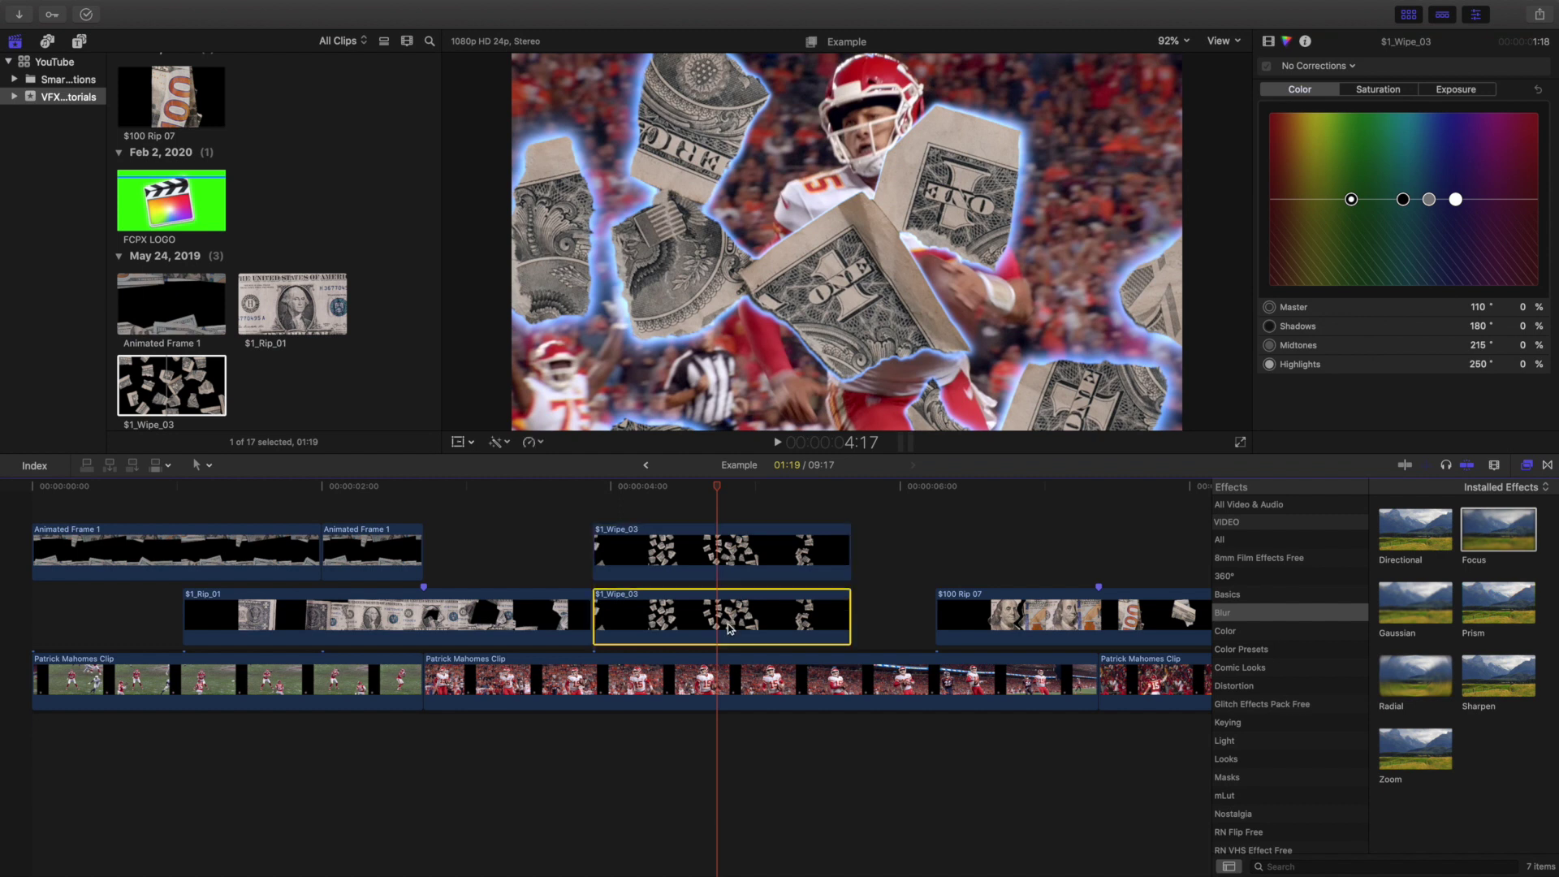
key("alt+super+v")
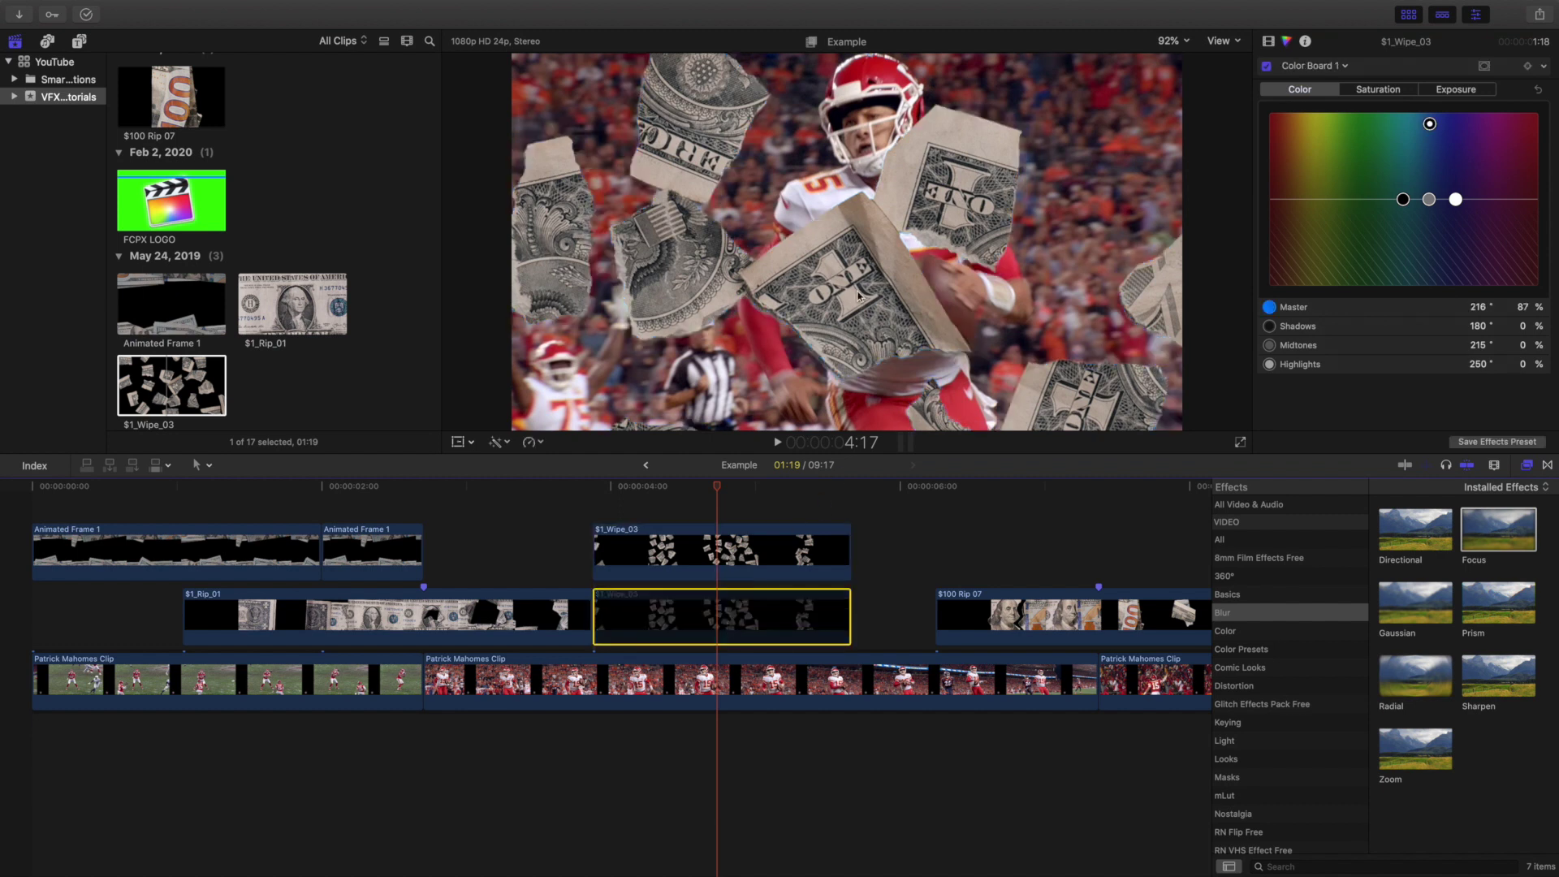
left_click(727, 568)
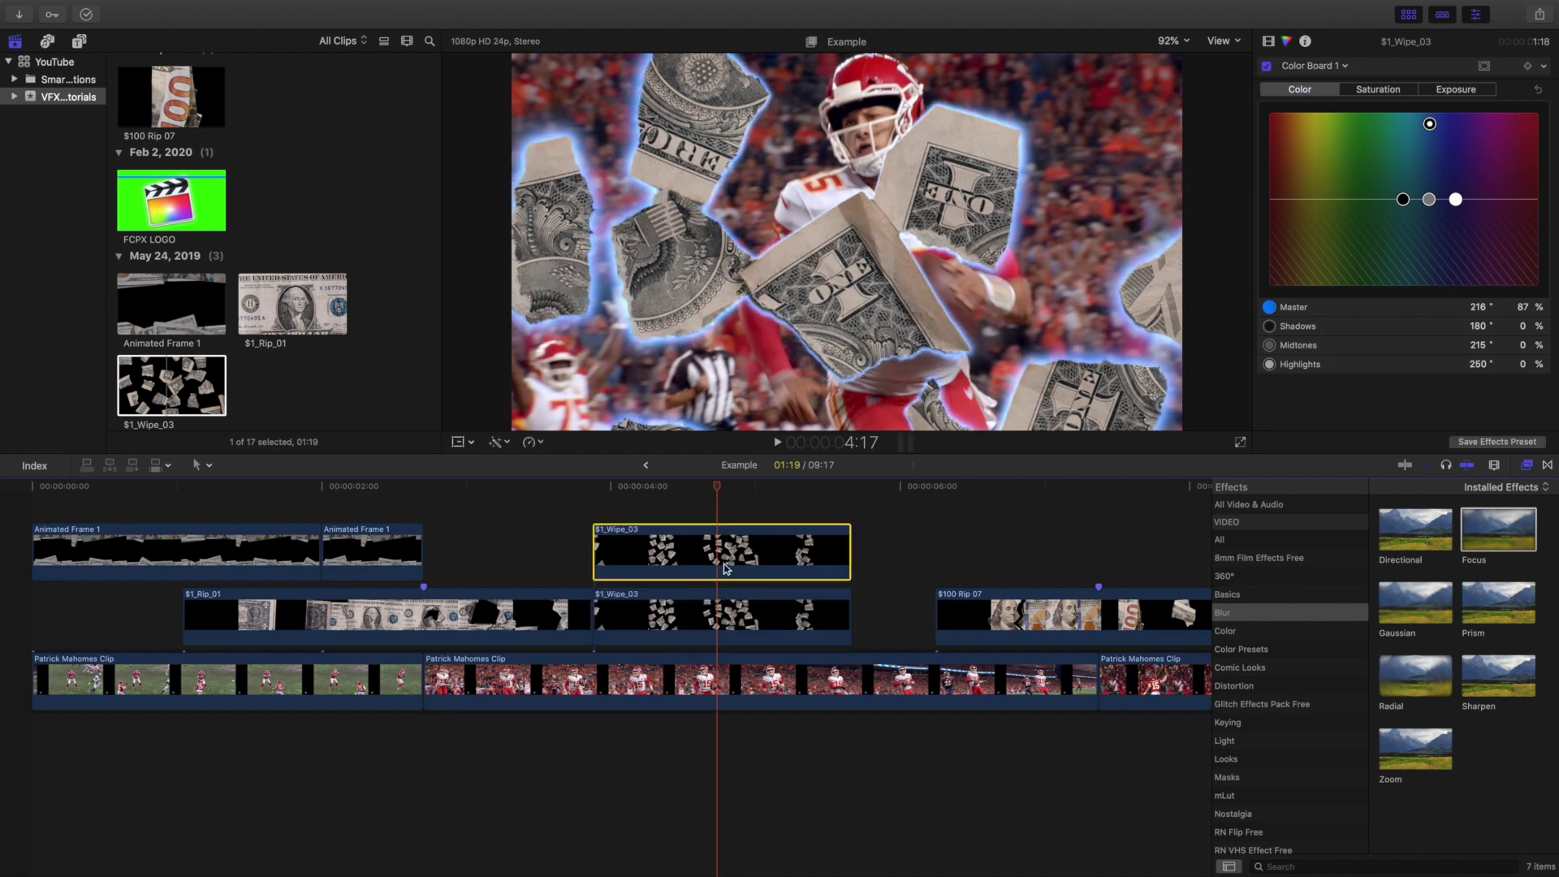
key("v")
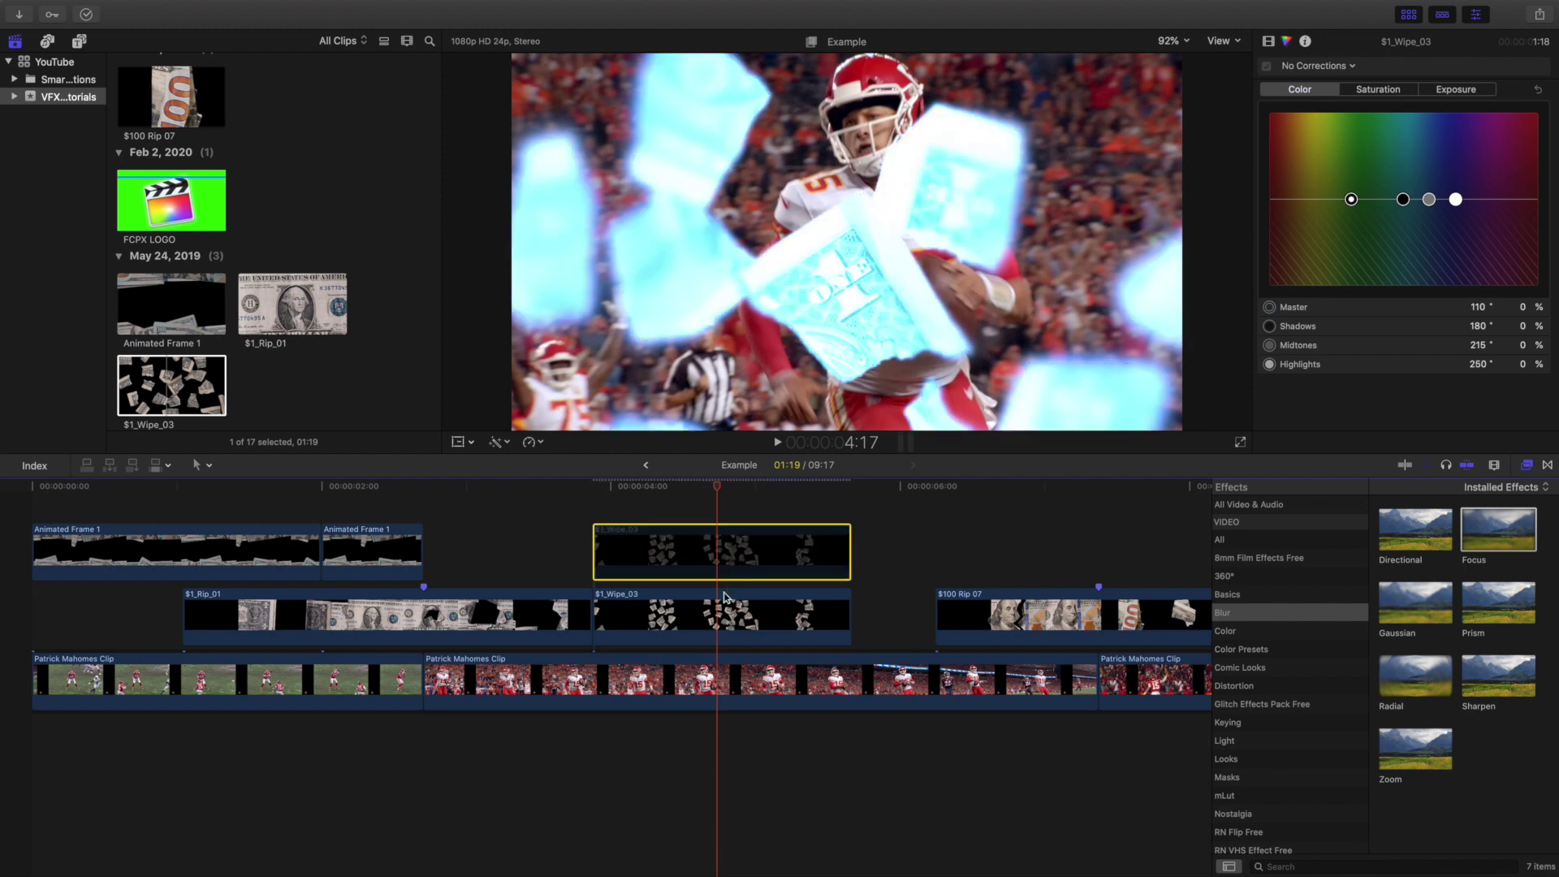
left_click(727, 614)
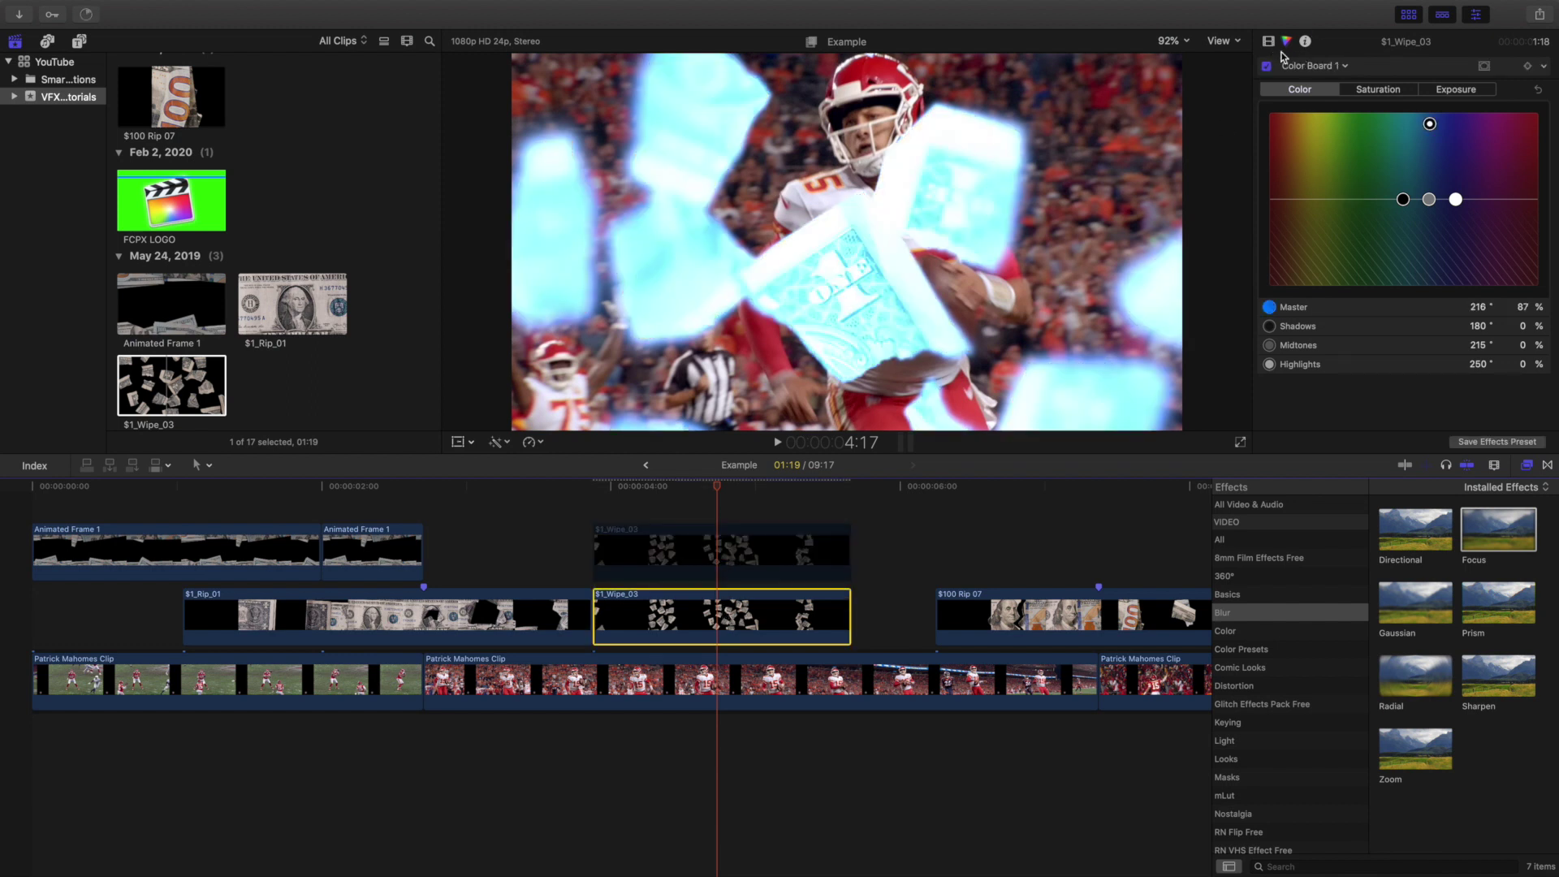
Review the copy's exposure, saturation, hue and Focus blur settings, then re-enable the upper clip.
left_click(1458, 91)
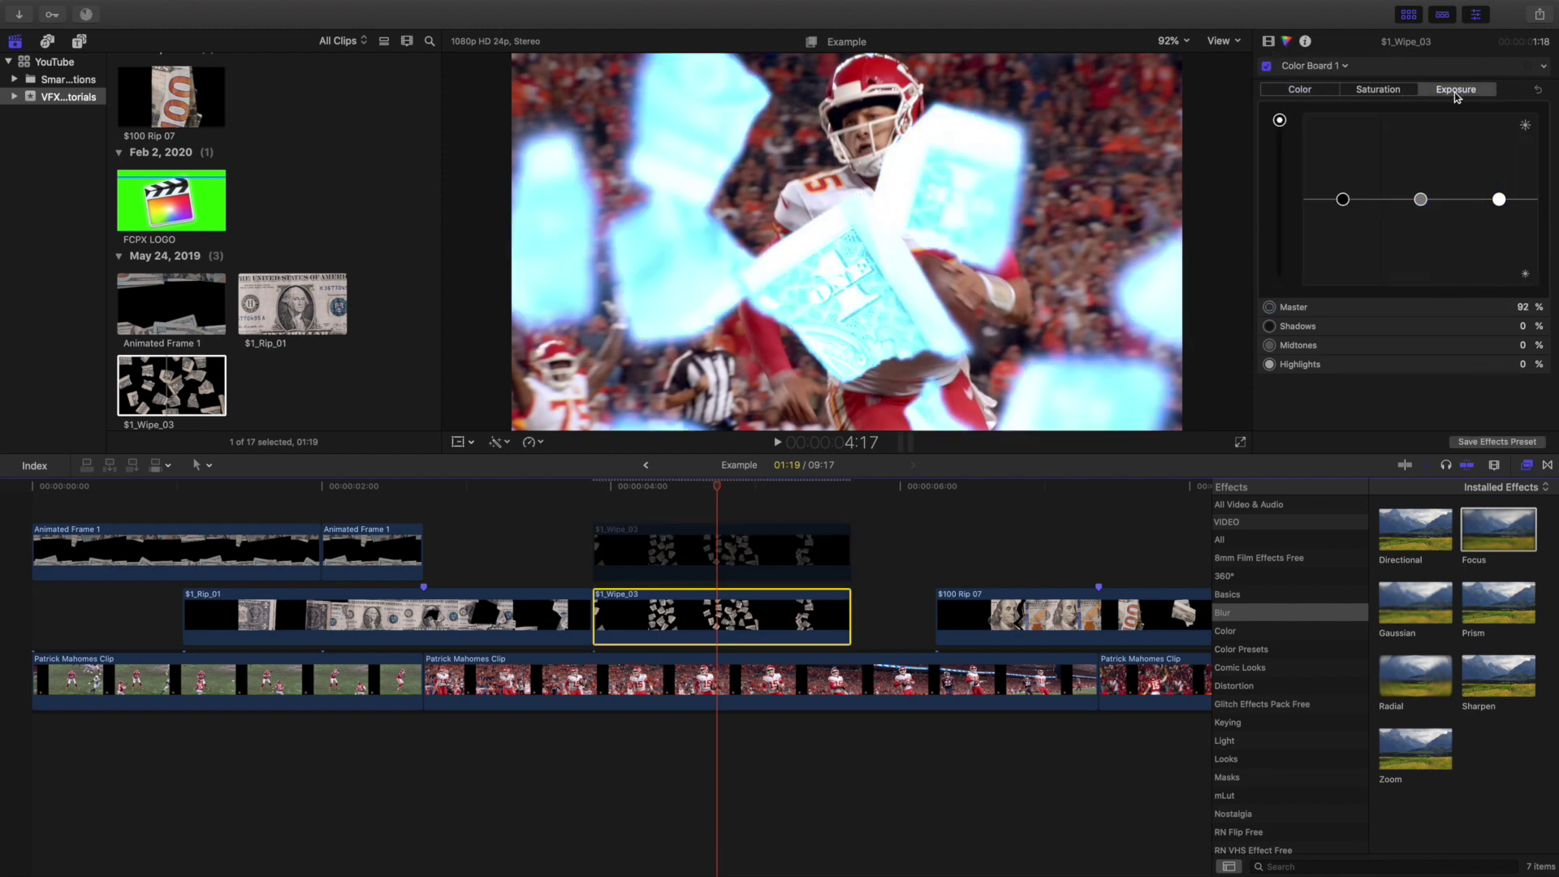
left_click(1396, 94)
left_click(1294, 93)
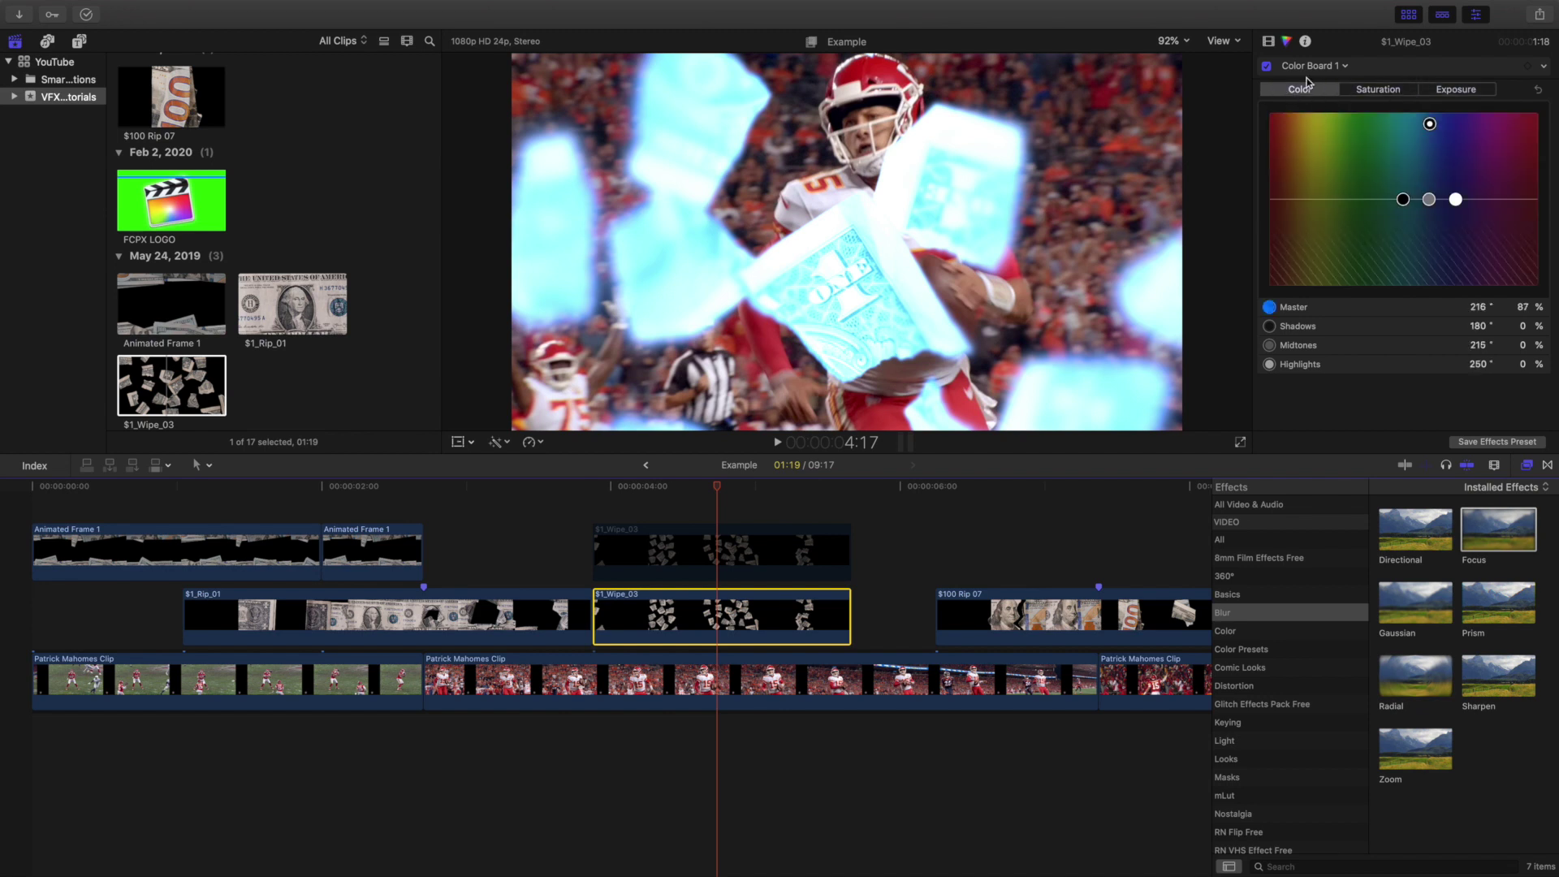
left_click(1268, 42)
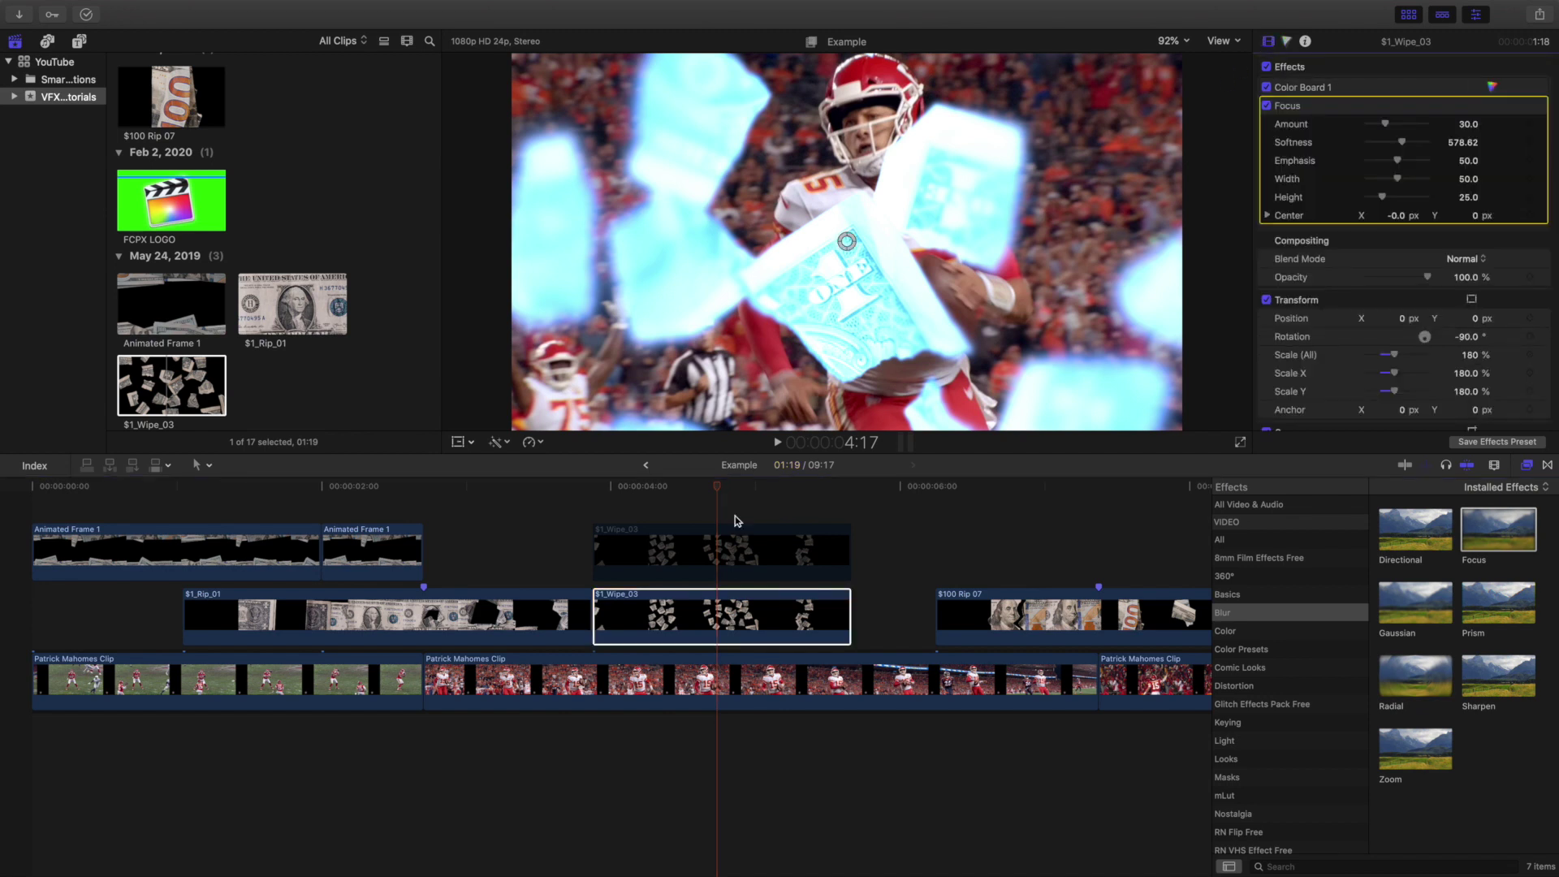
left_click(689, 542)
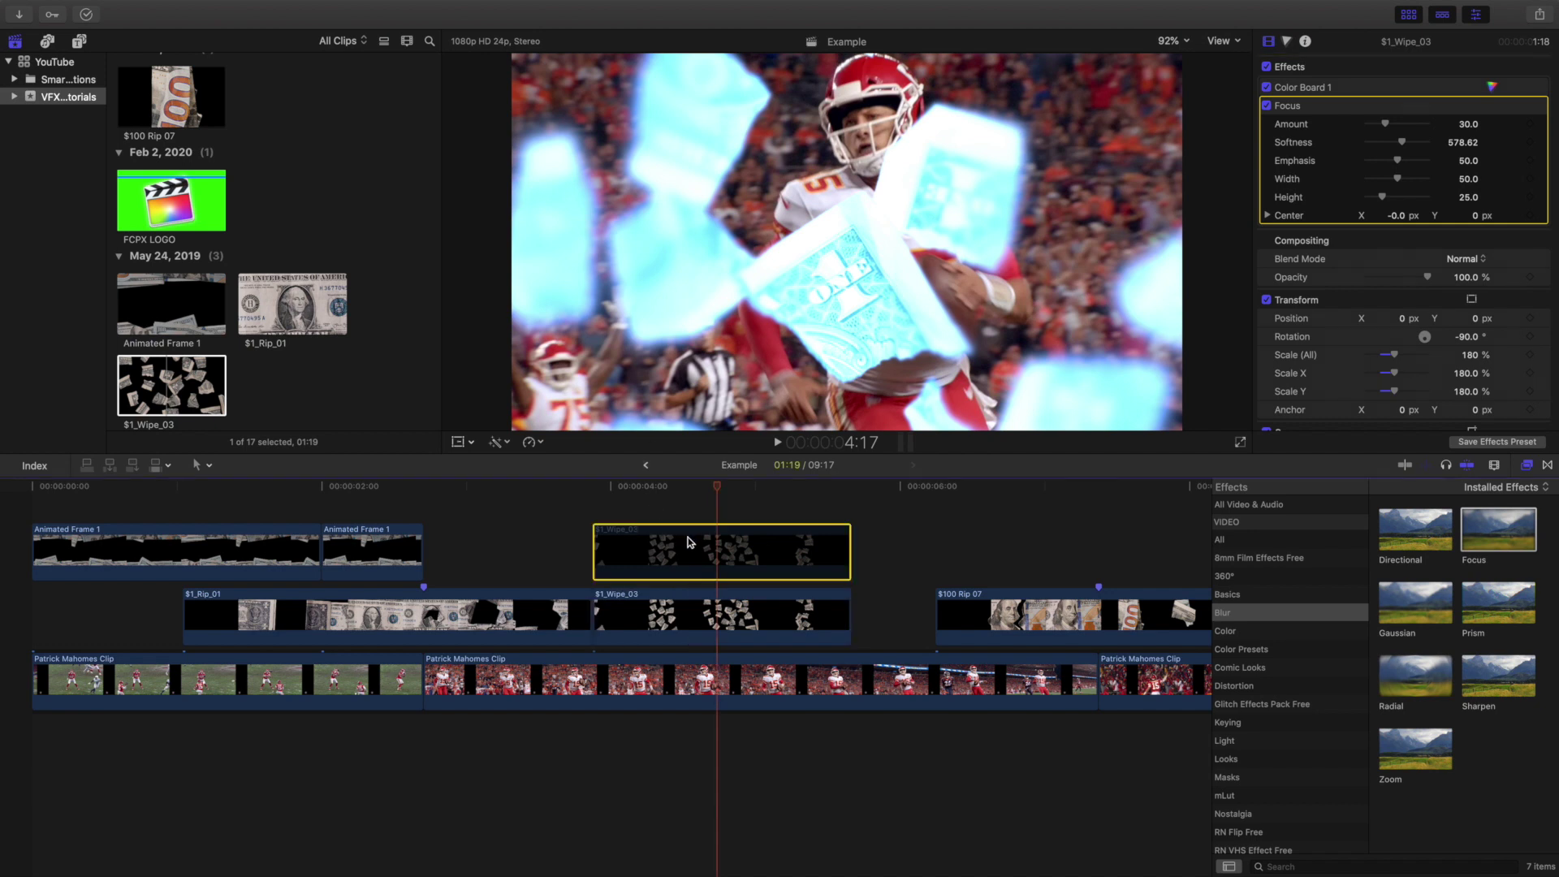
key("v")
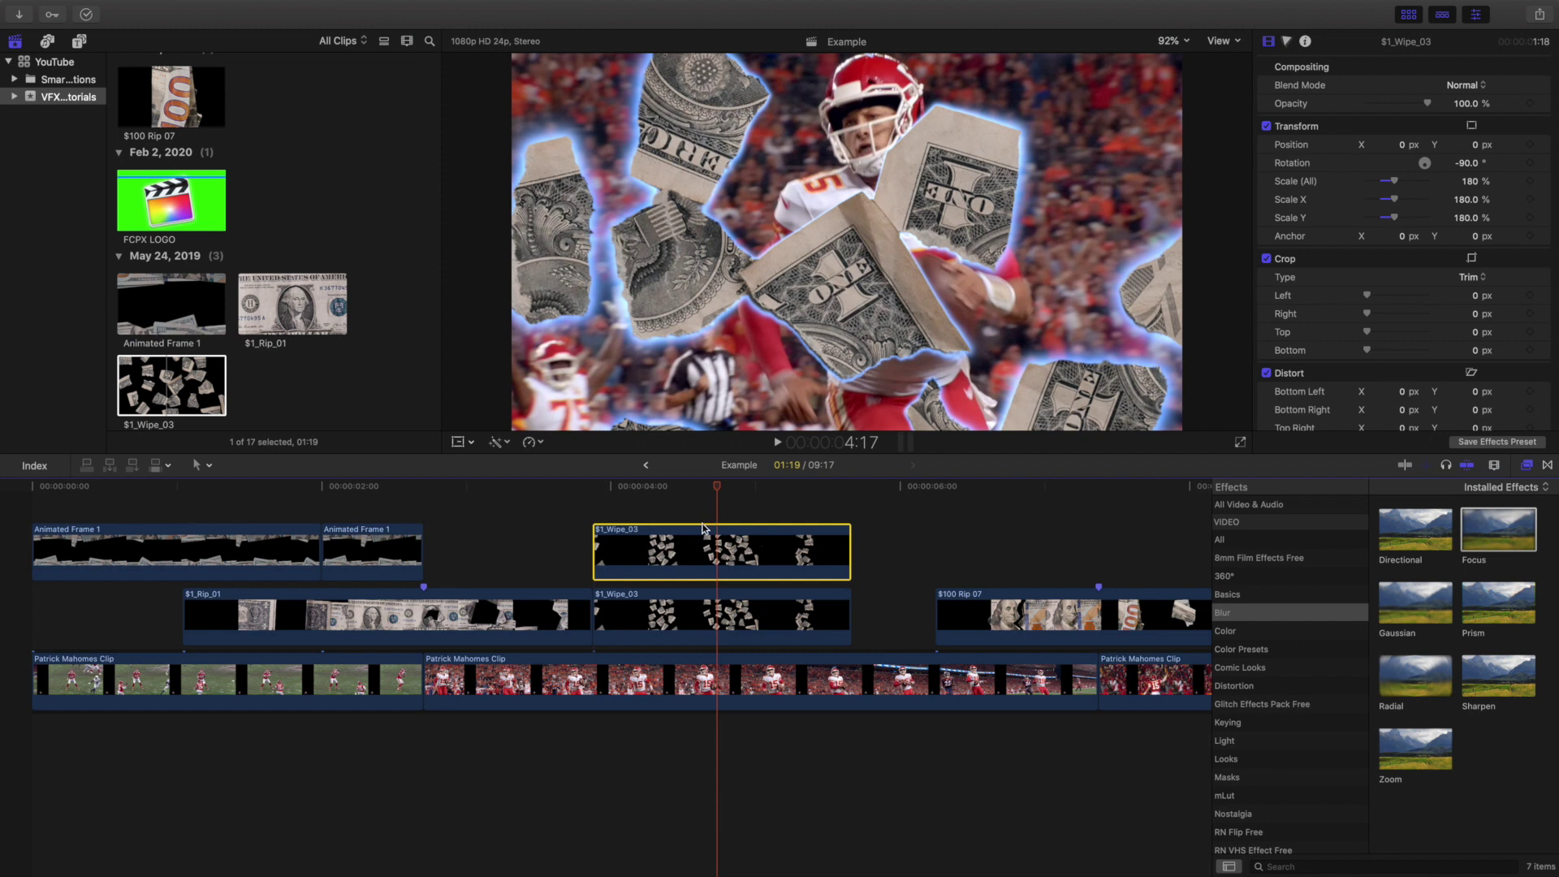
Close the effects browser and play the edit from the start.
left_click(1528, 465)
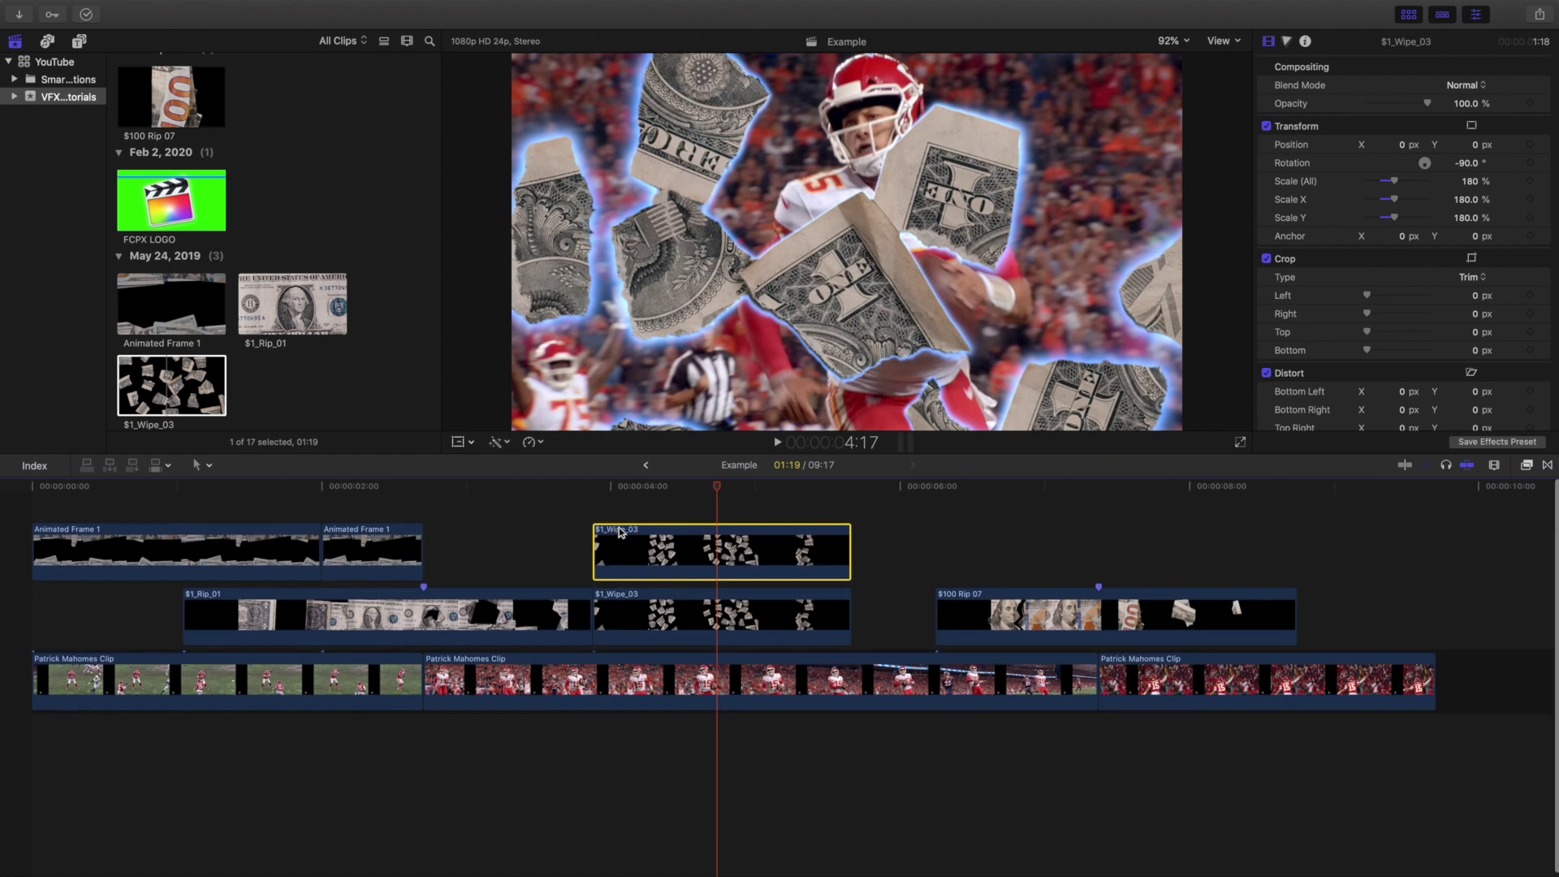
left_click(680, 611)
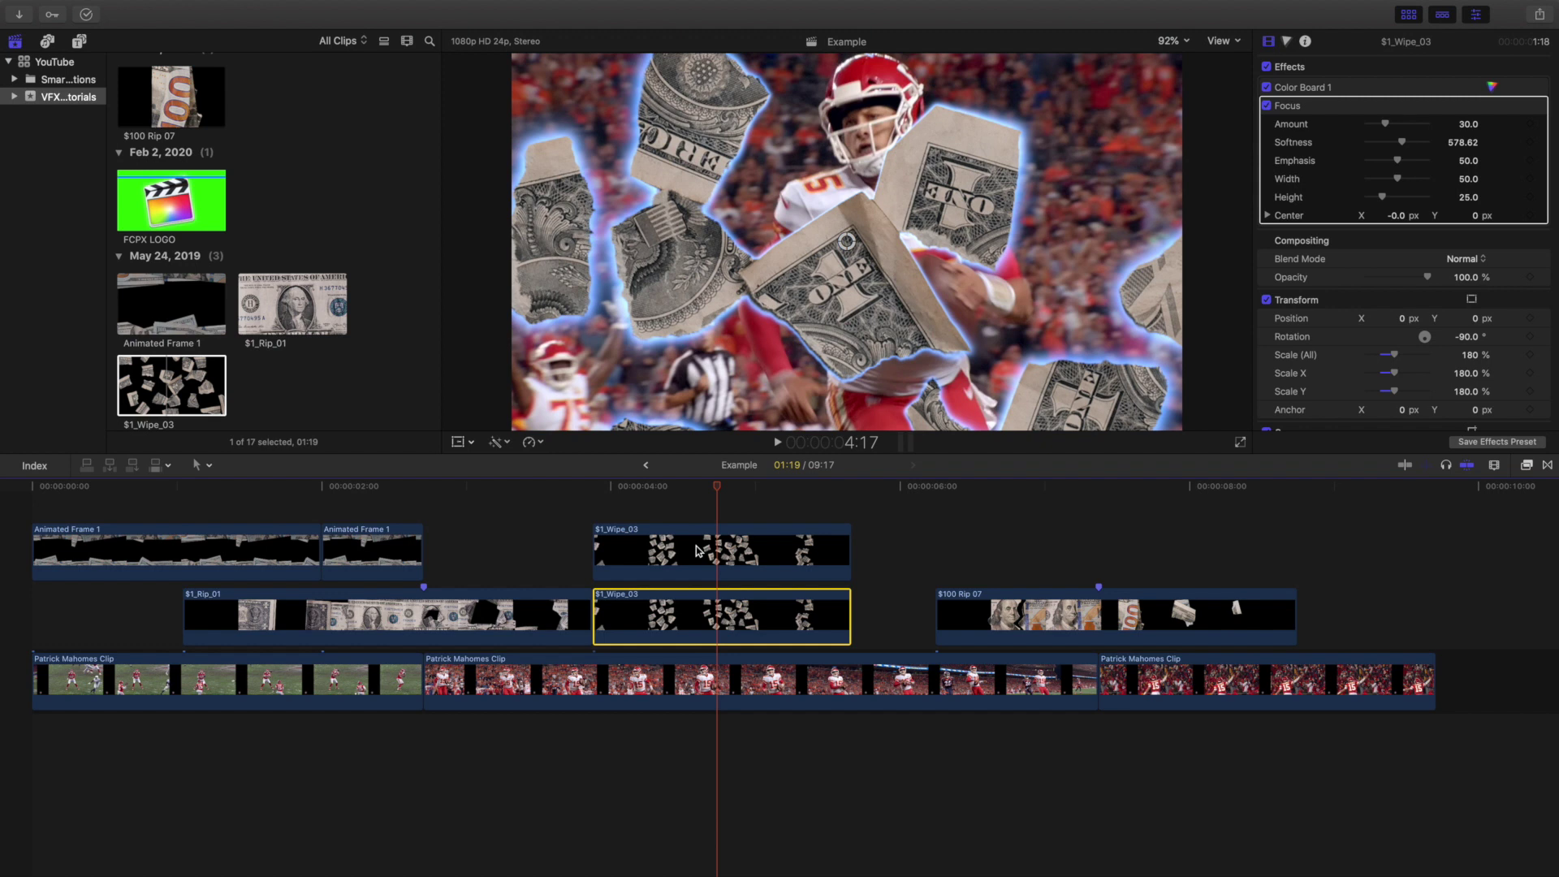
left_click(12, 517)
key("space")
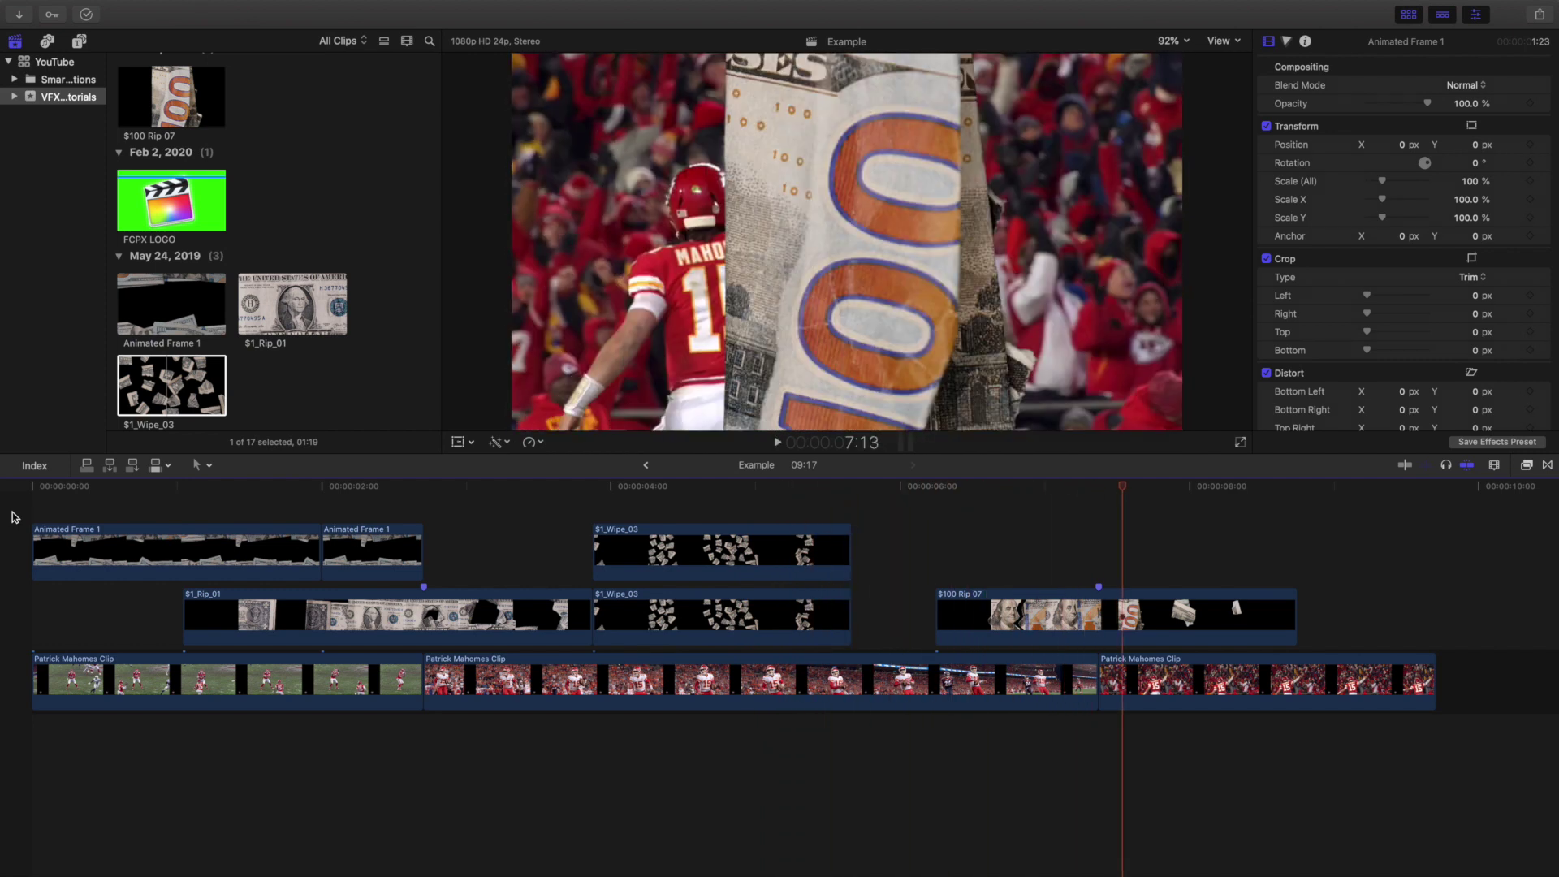
key("space")
key("Home")
key("space")
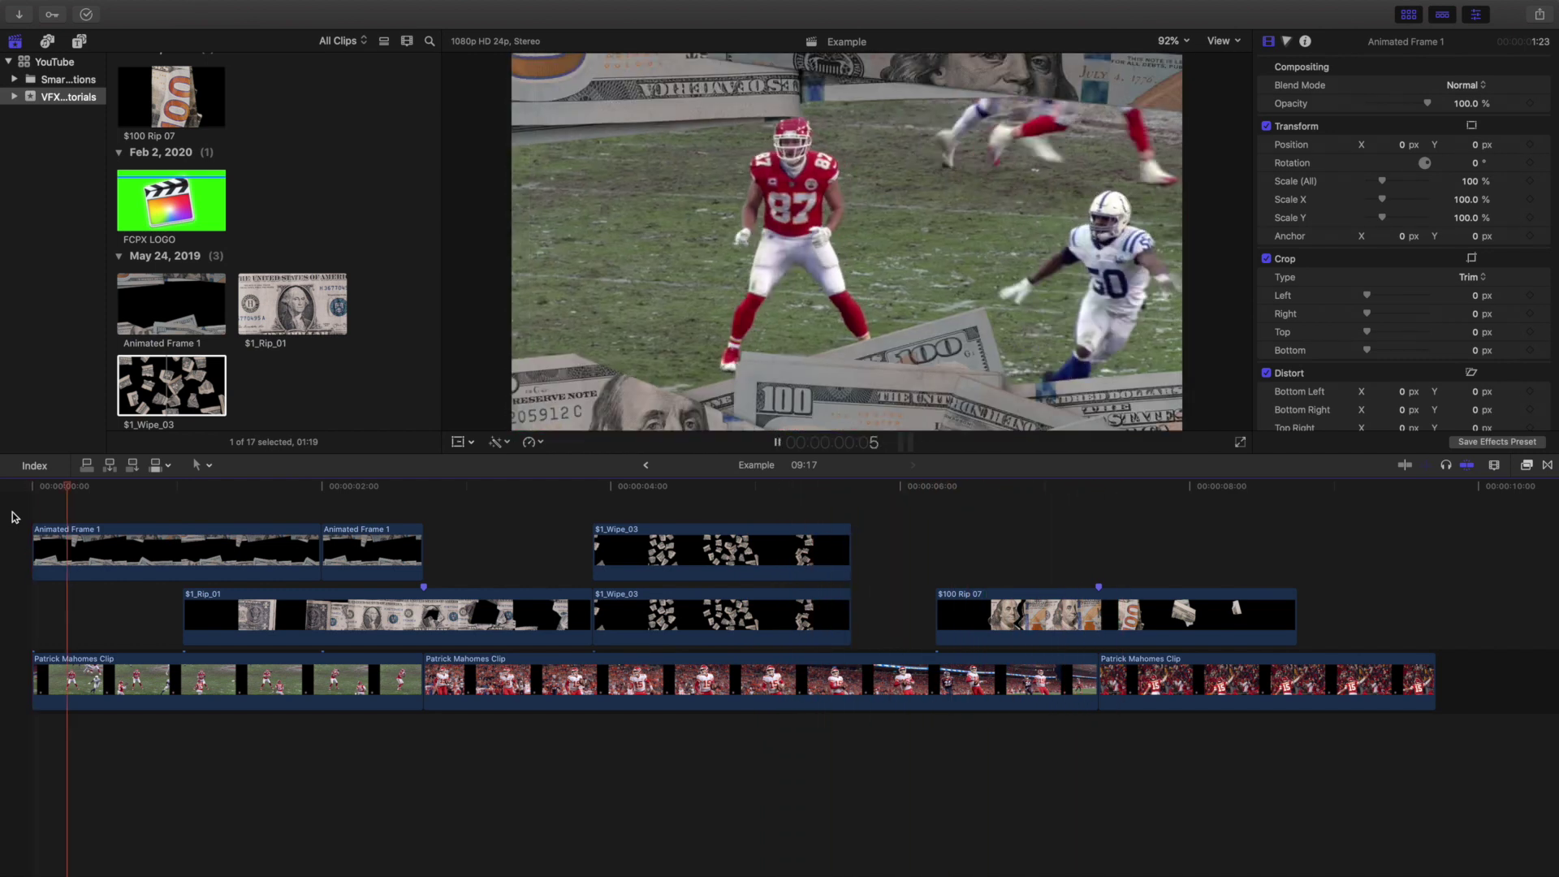
key("Home")
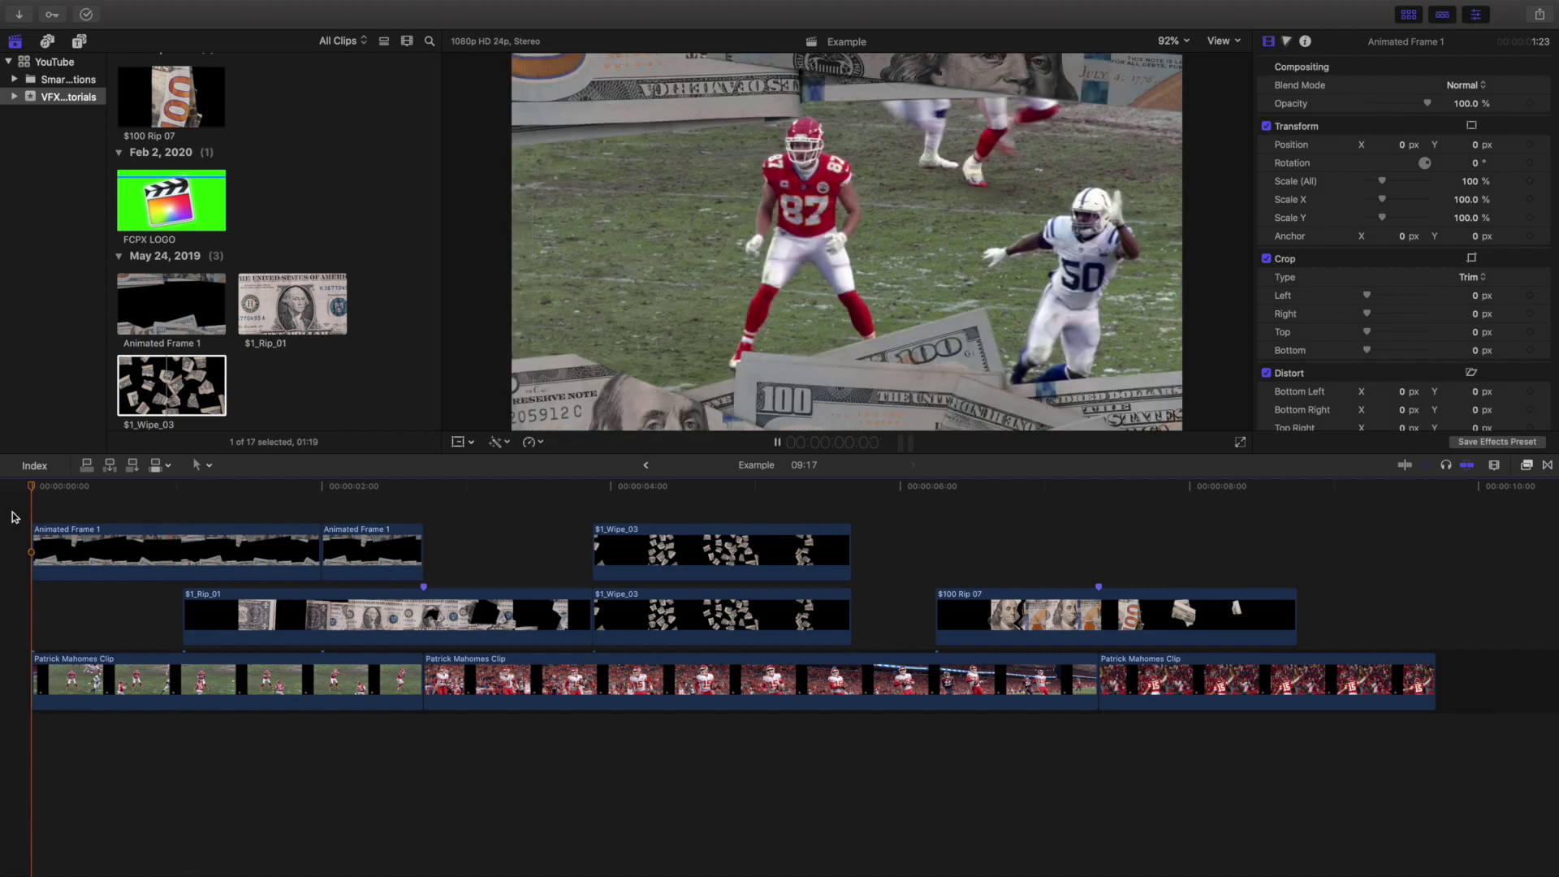
key("space")
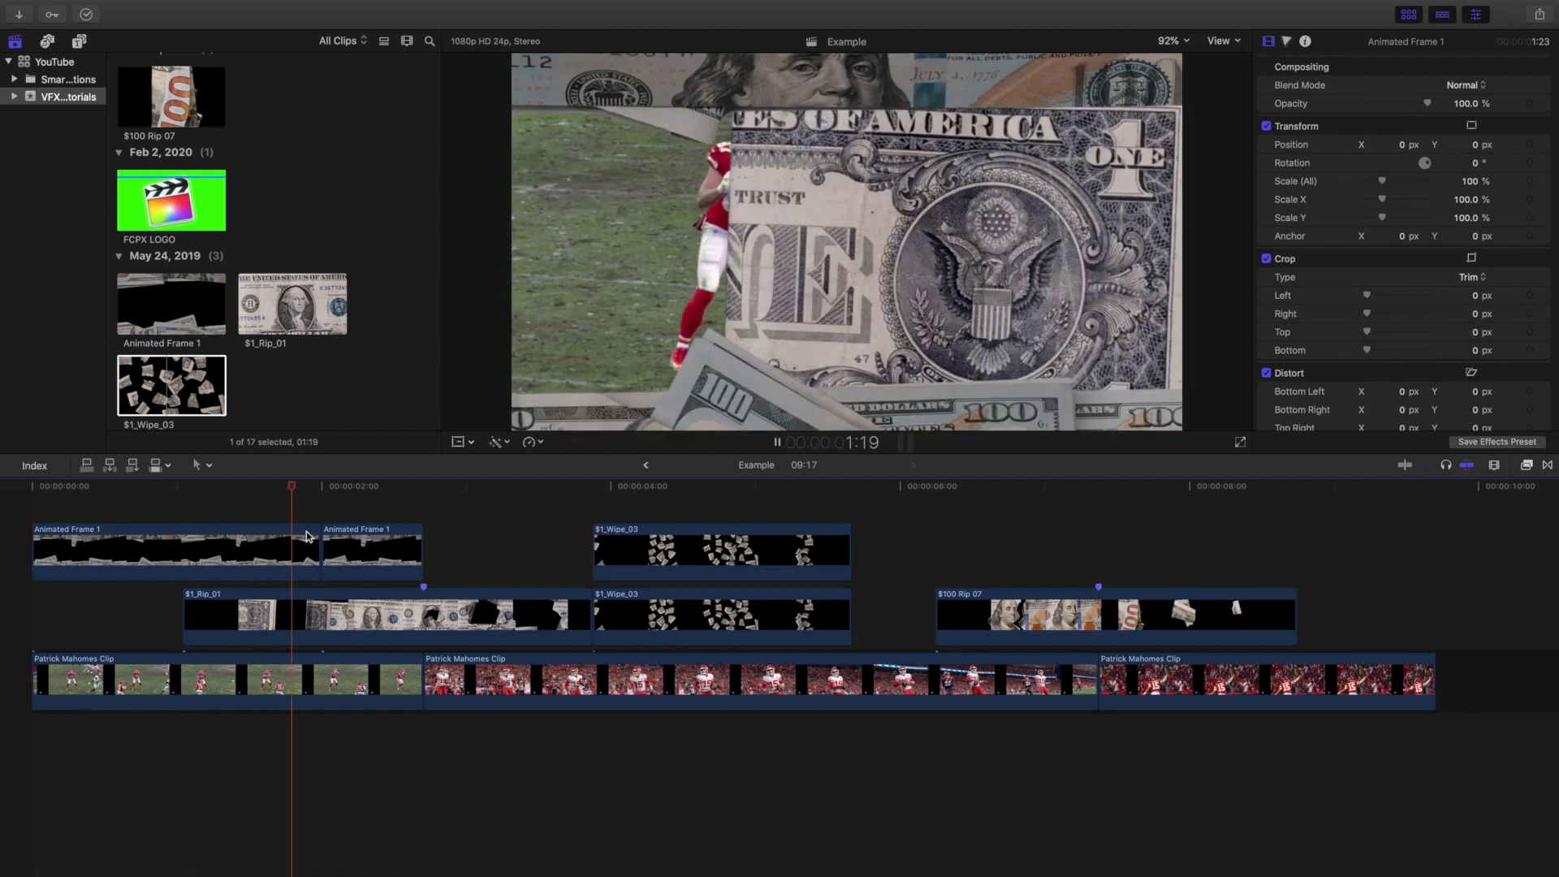
key("space")
left_click(428, 506)
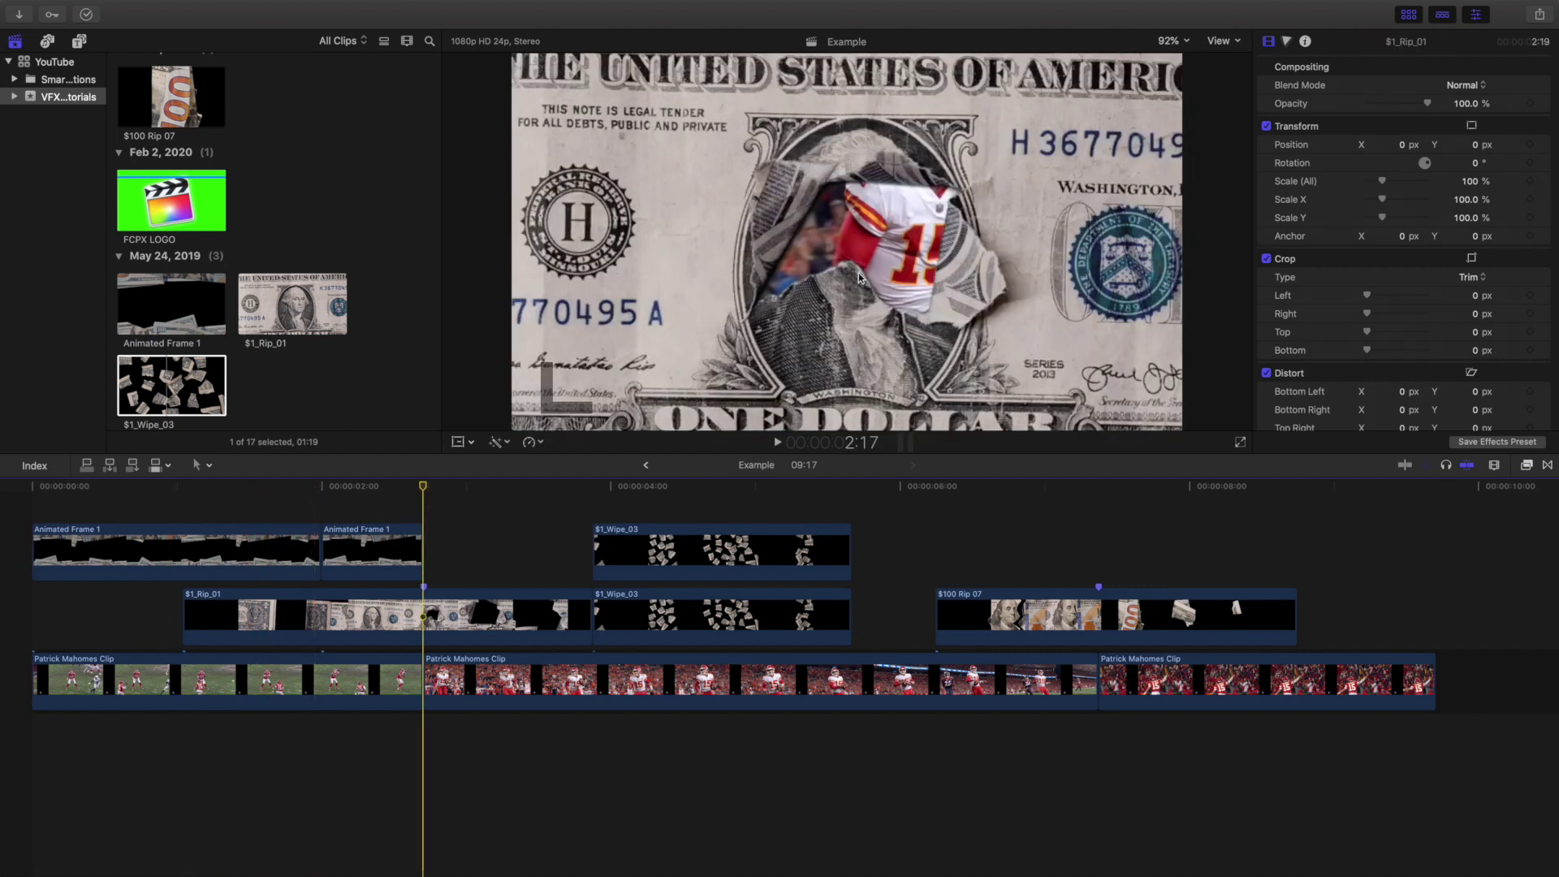
key("space")
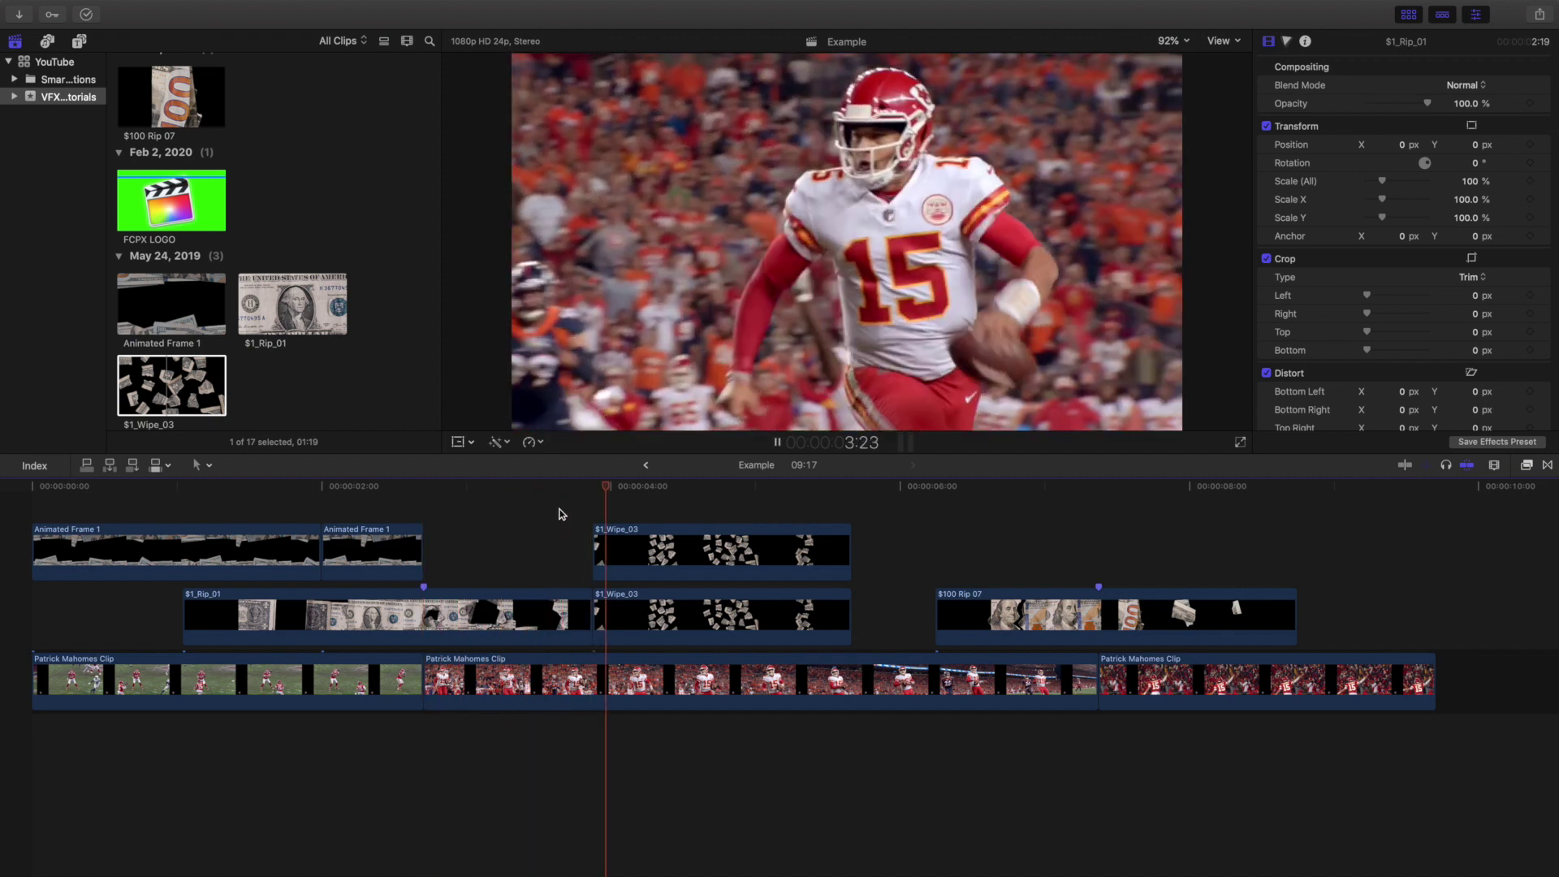
key("space")
left_click(666, 549)
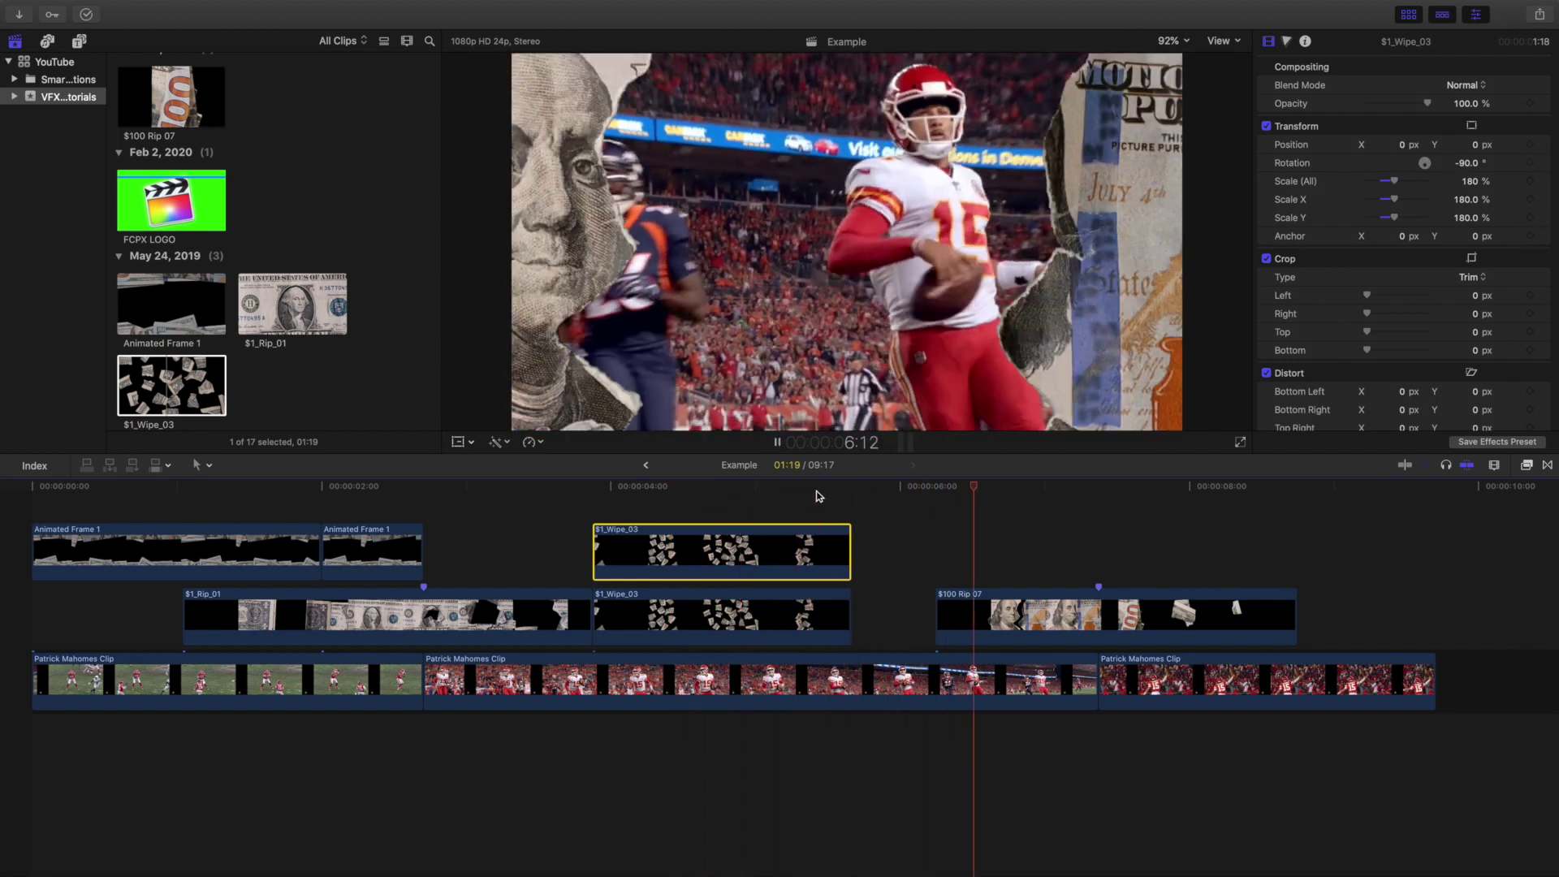
key("space")
left_click(1092, 549)
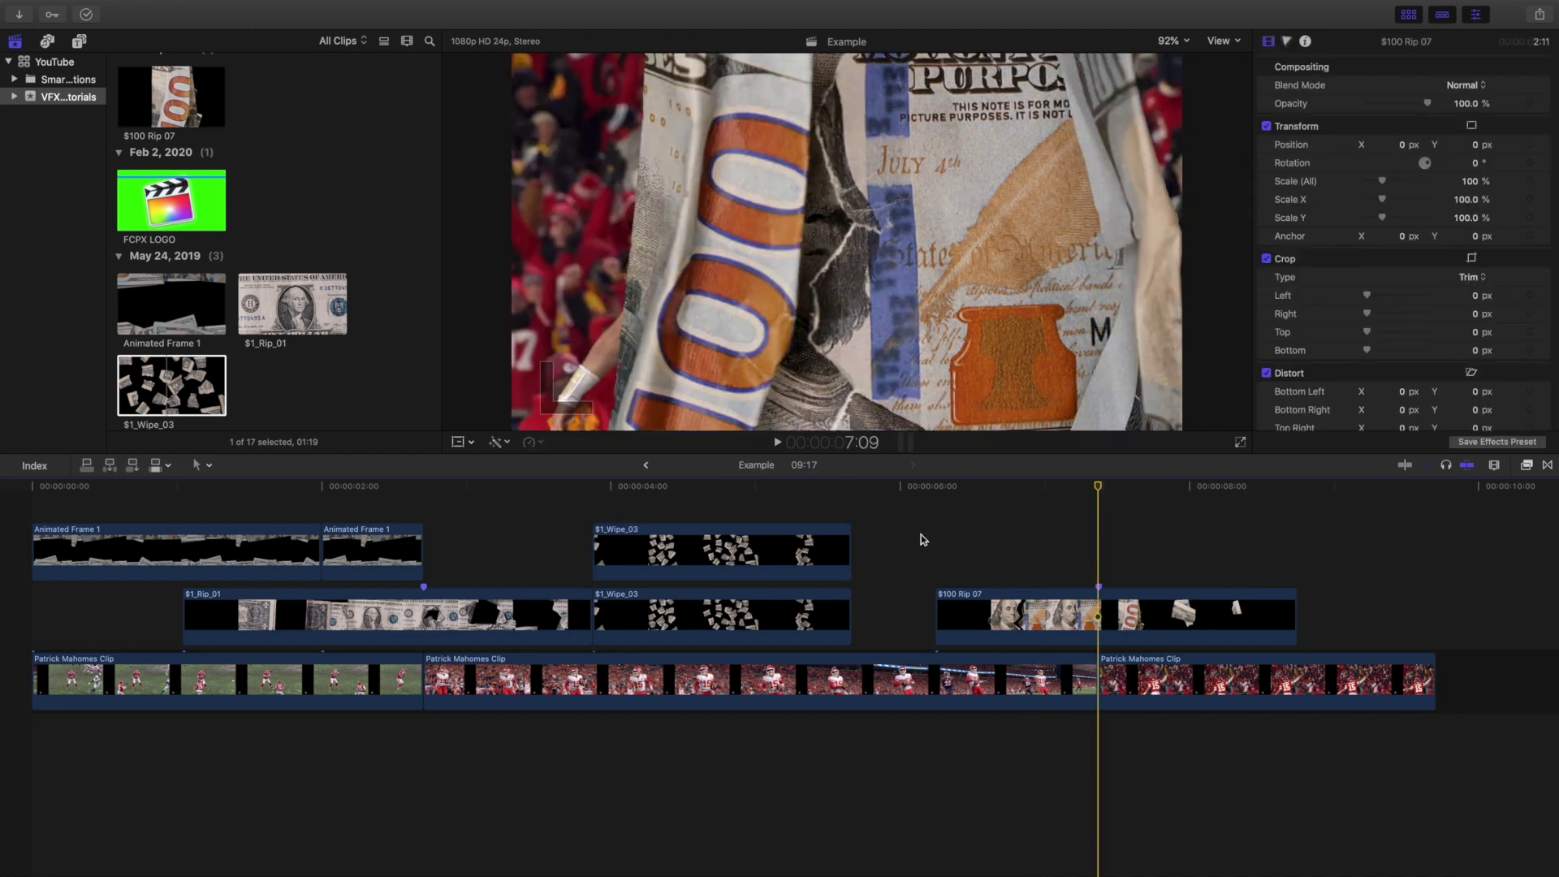
left_click(922, 539)
key("space")
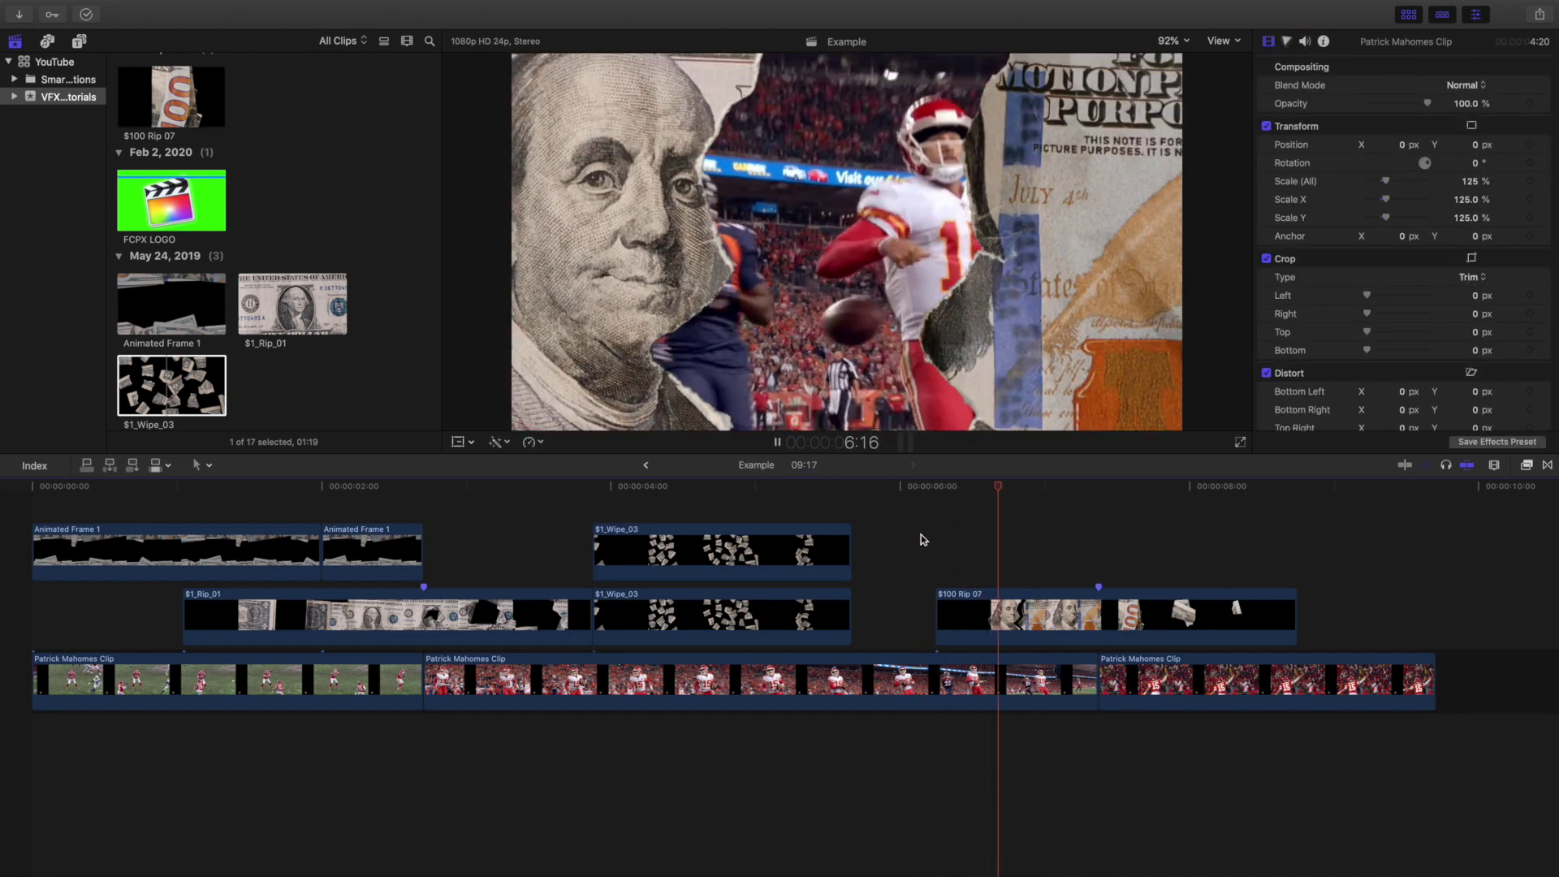
key("space")
left_click(1099, 552)
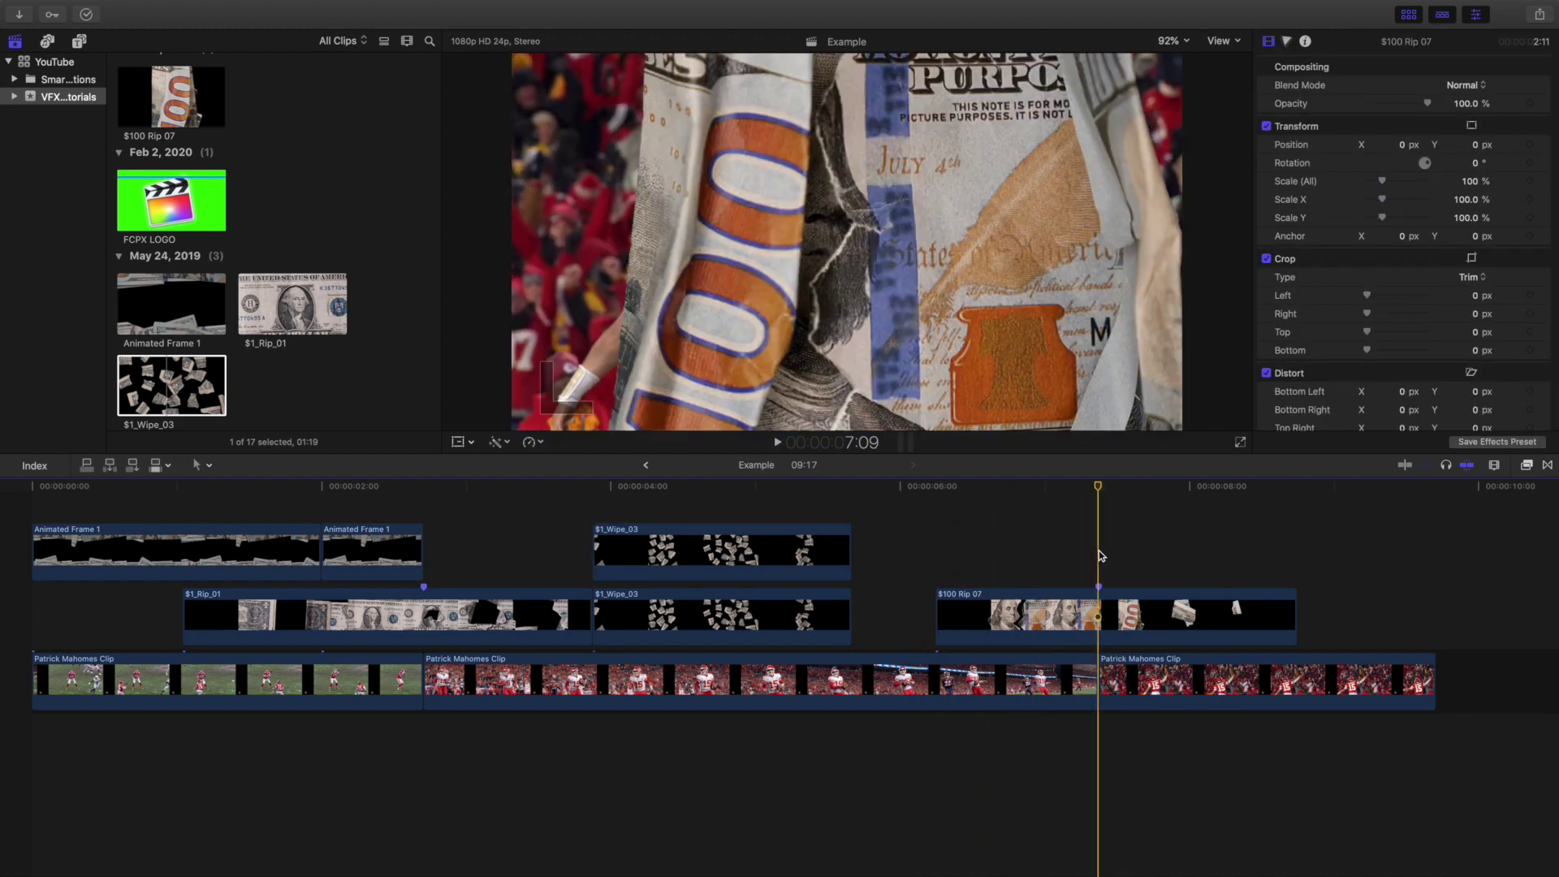
key("space")
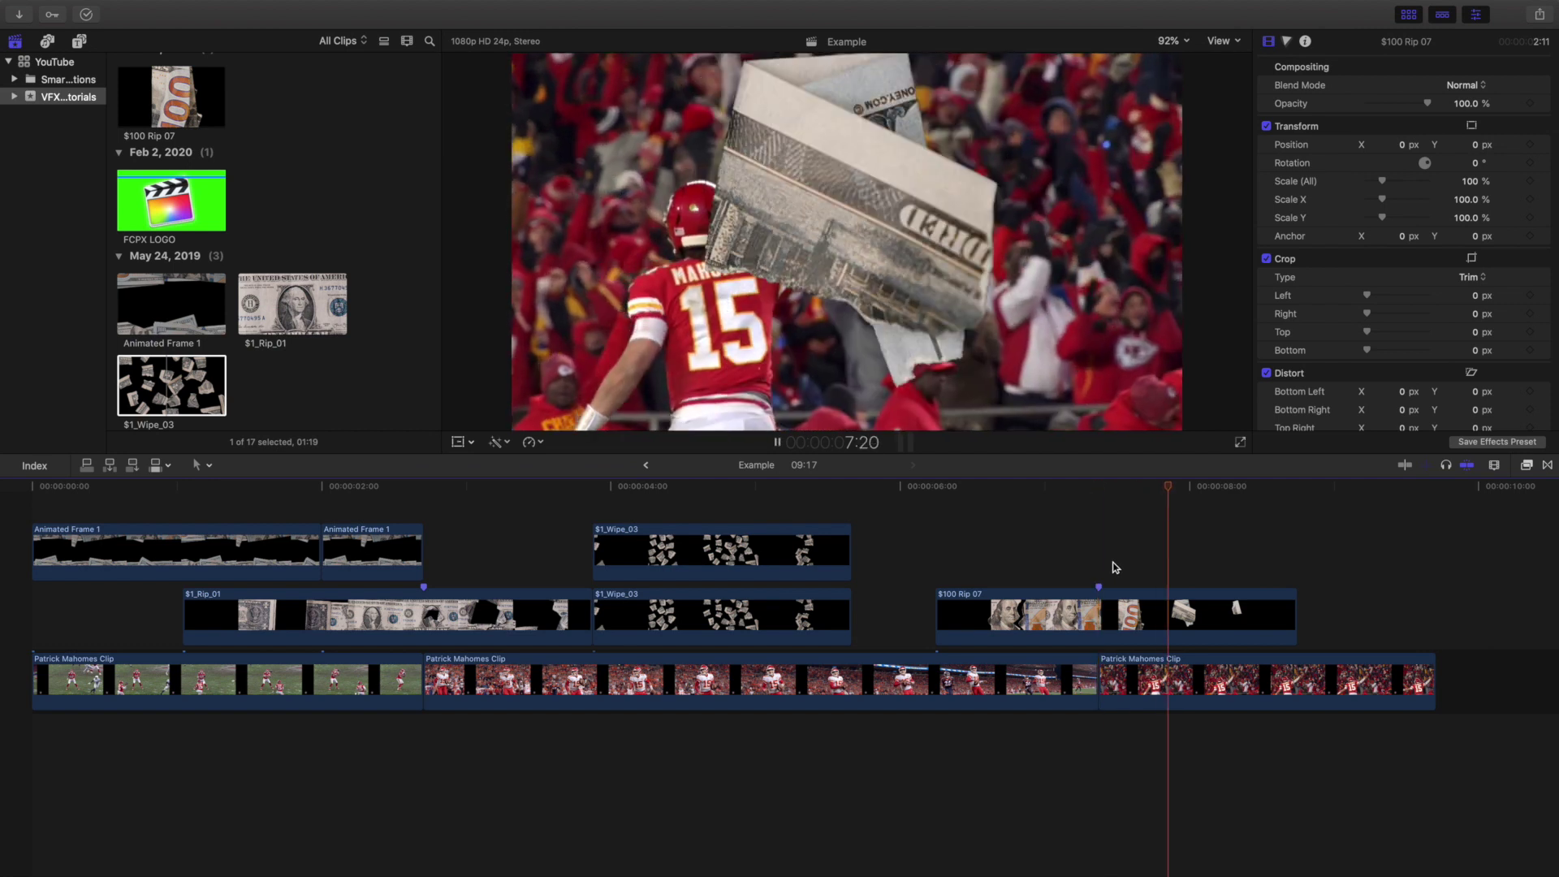
scroll(328, 294, "up", 10)
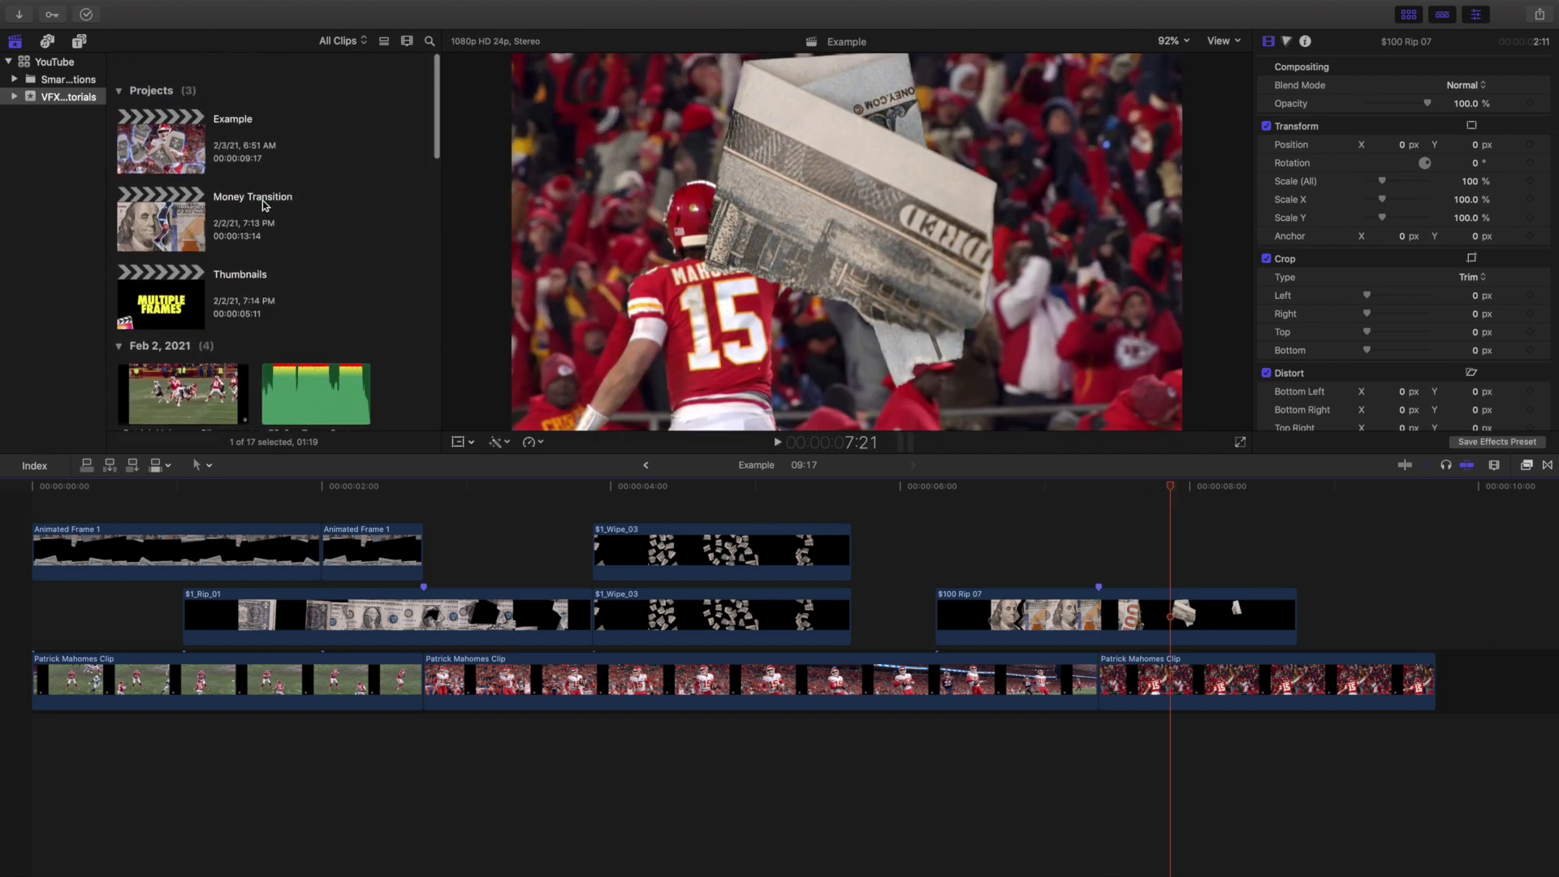
Open the Money Transition project and inspect its first Color & Blur clip.
double_click(177, 183)
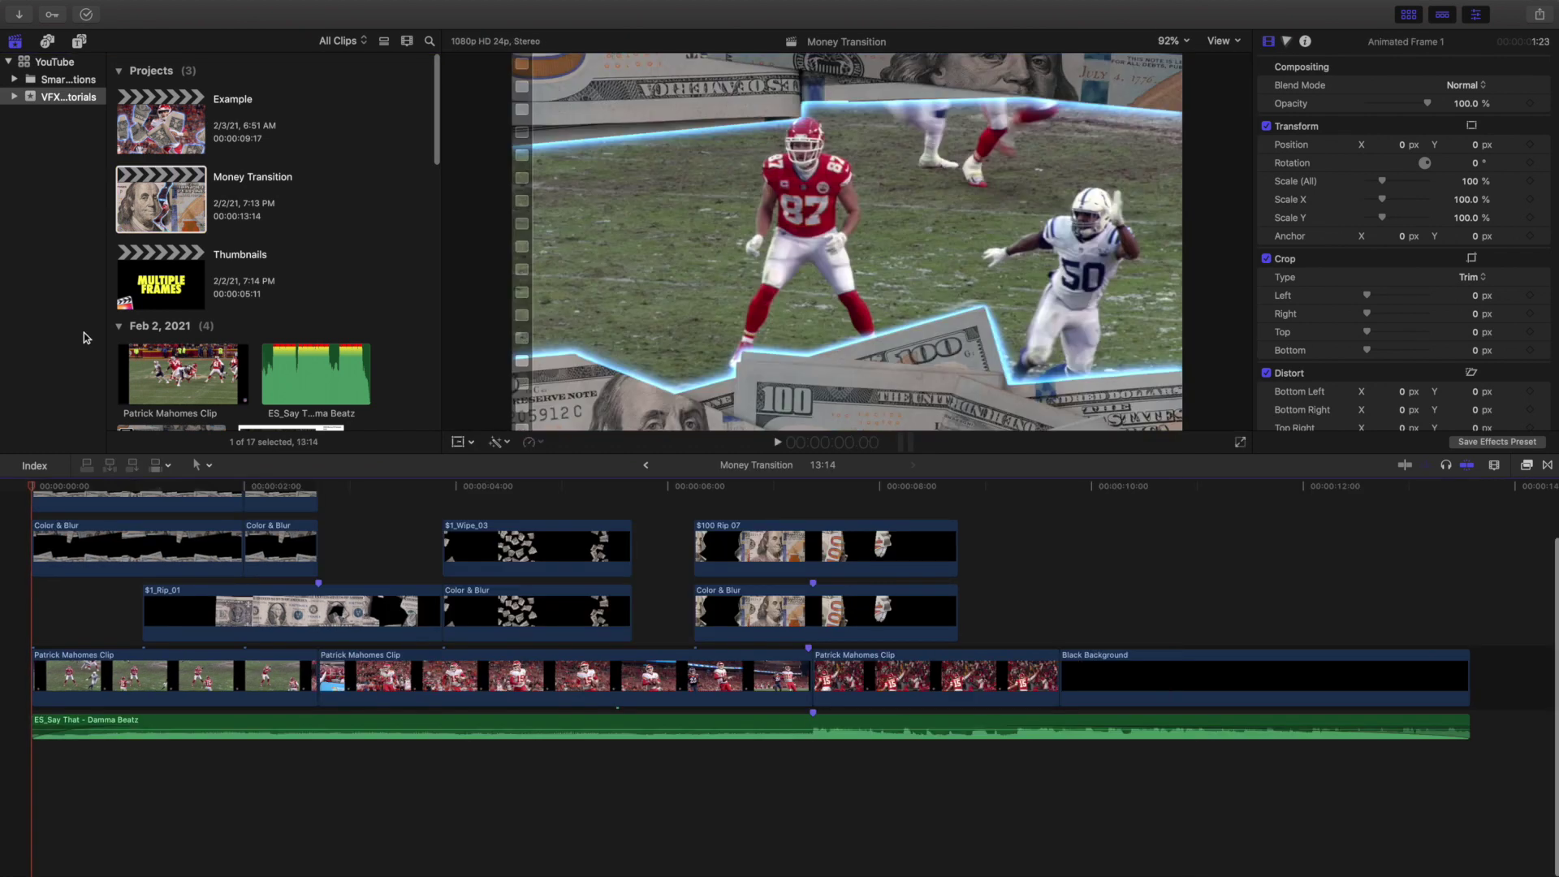
left_click(74, 611)
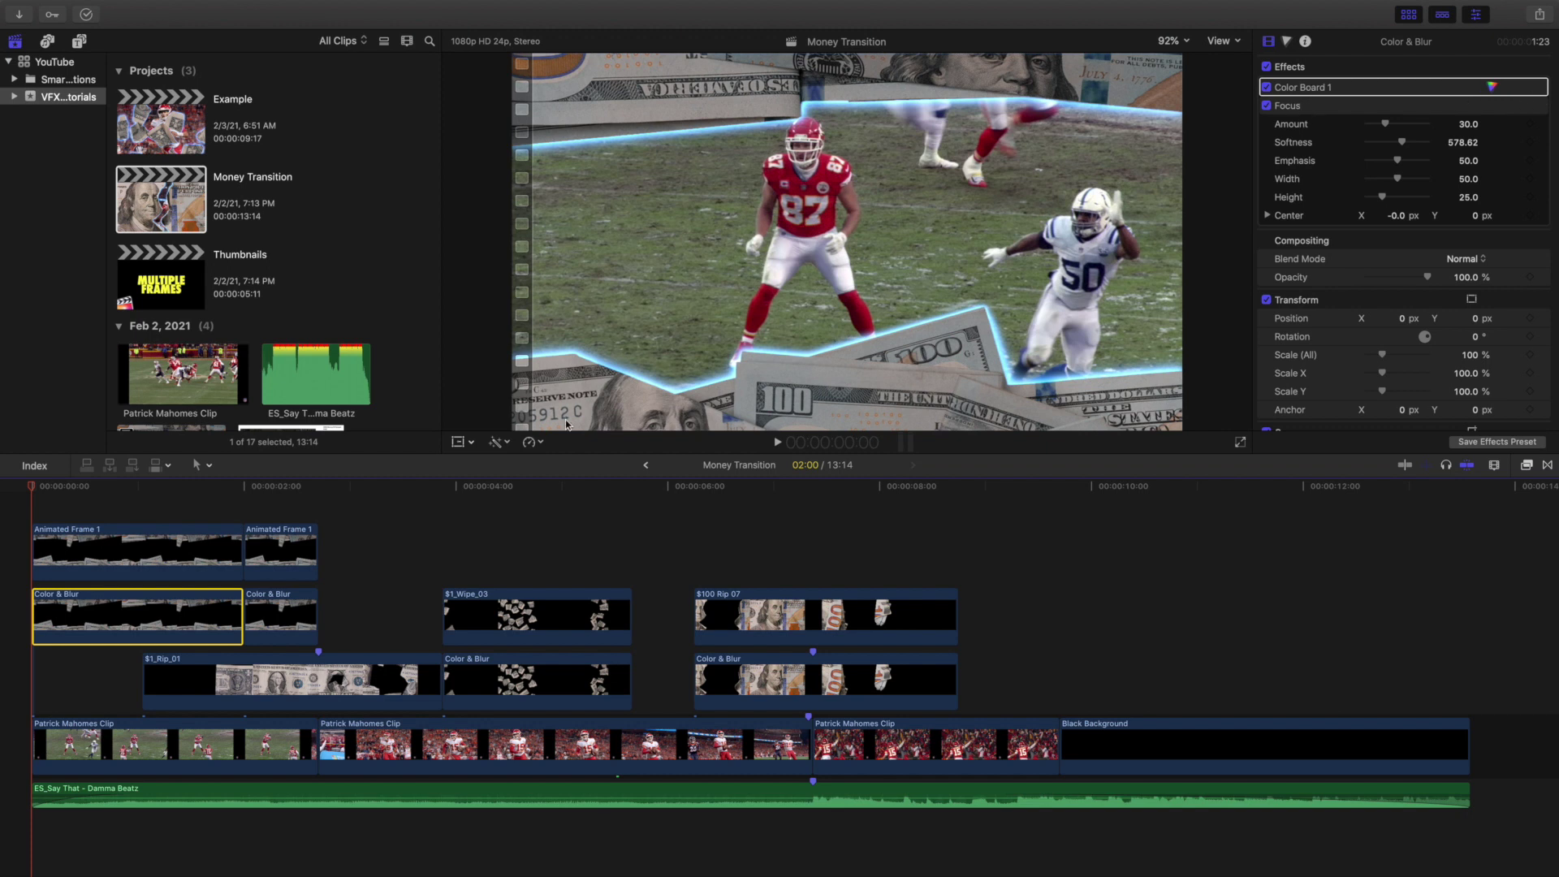
left_click(8, 510)
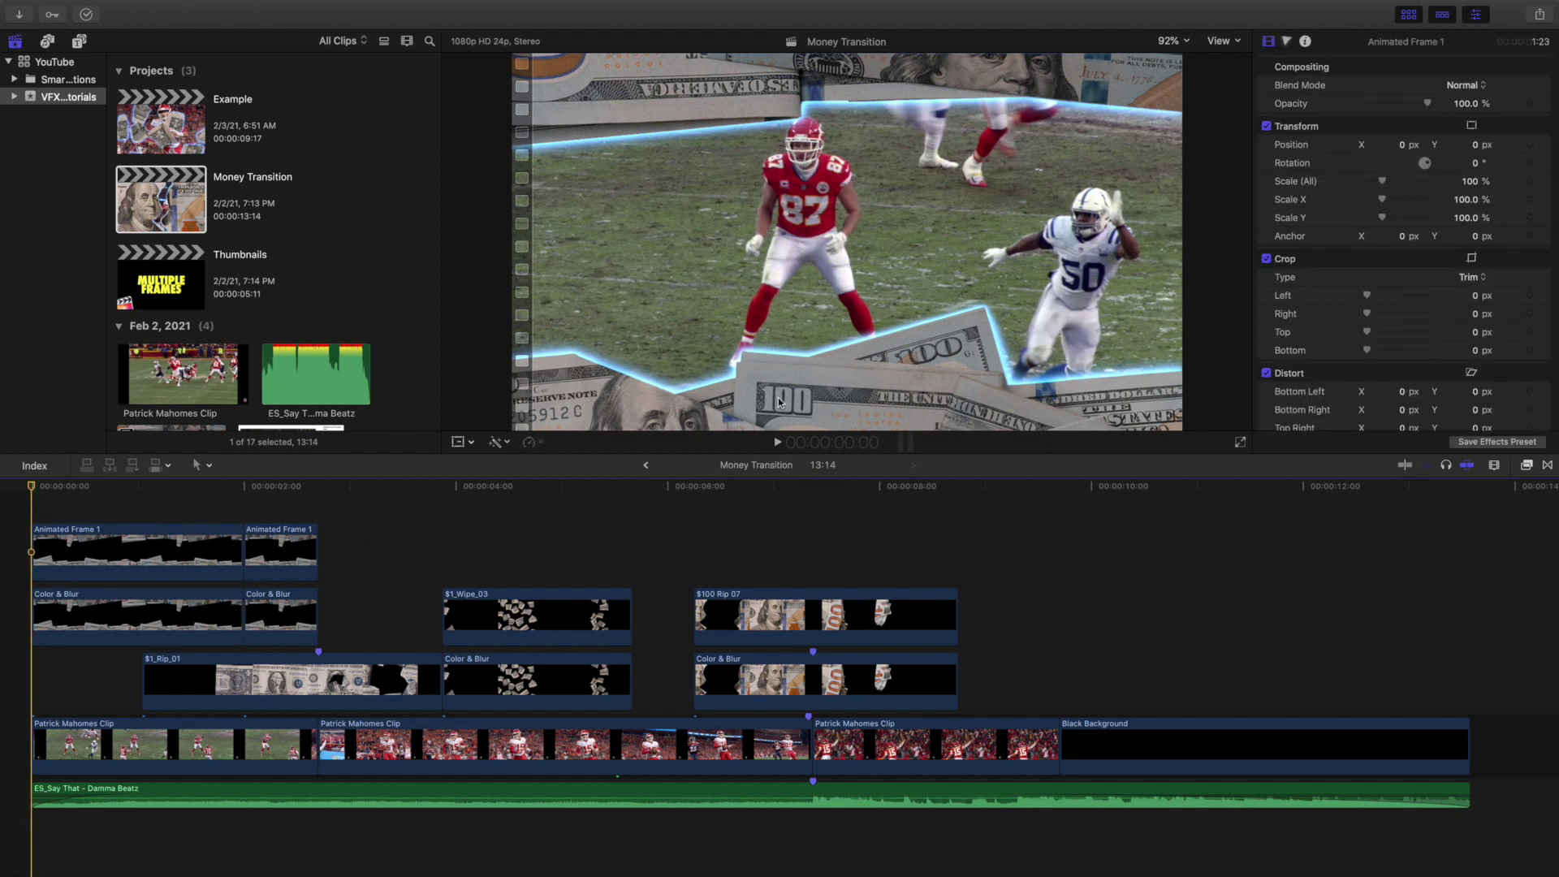